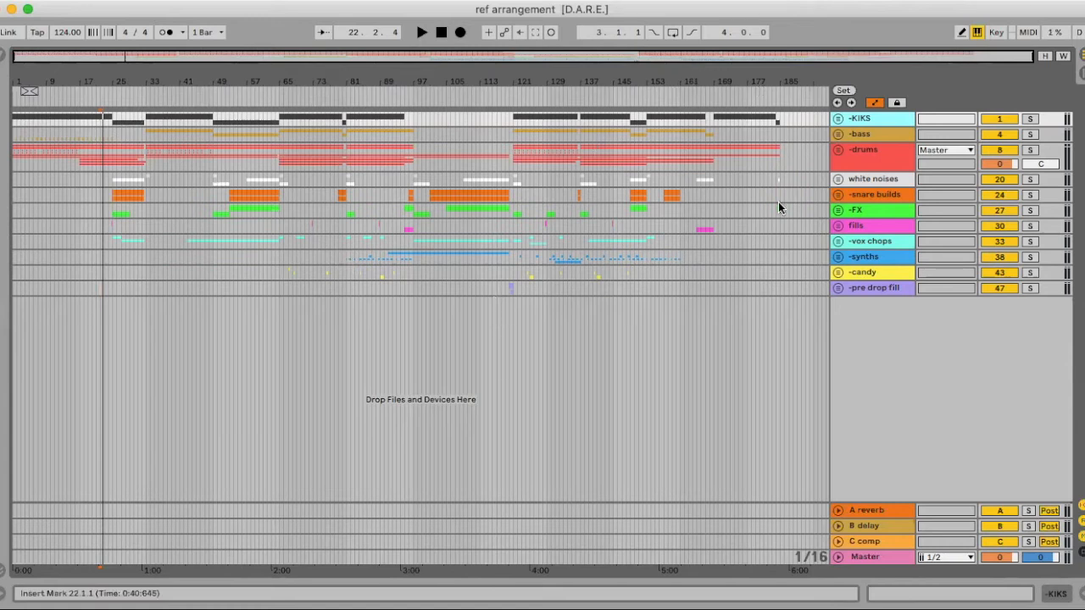
- Set the arrangement's fixed grid to 8 Bars
mouse_move(477, 82)
left_mouse_down()
mouse_move(476, 115)
mouse_move(477, 81)
left_mouse_up()
right_click(702, 404)
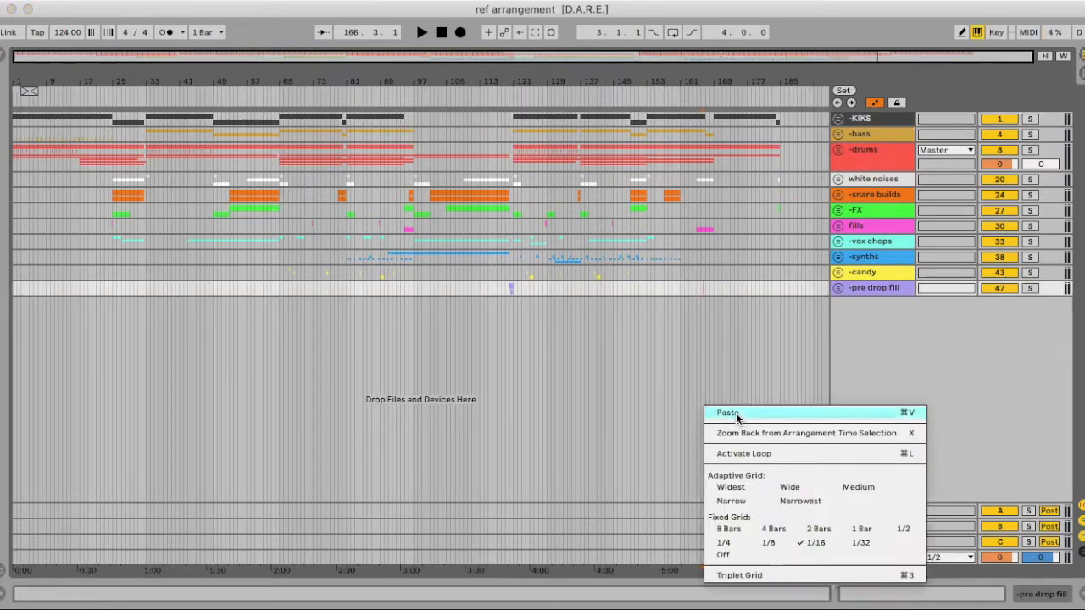
left_click(736, 413)
right_click(738, 435)
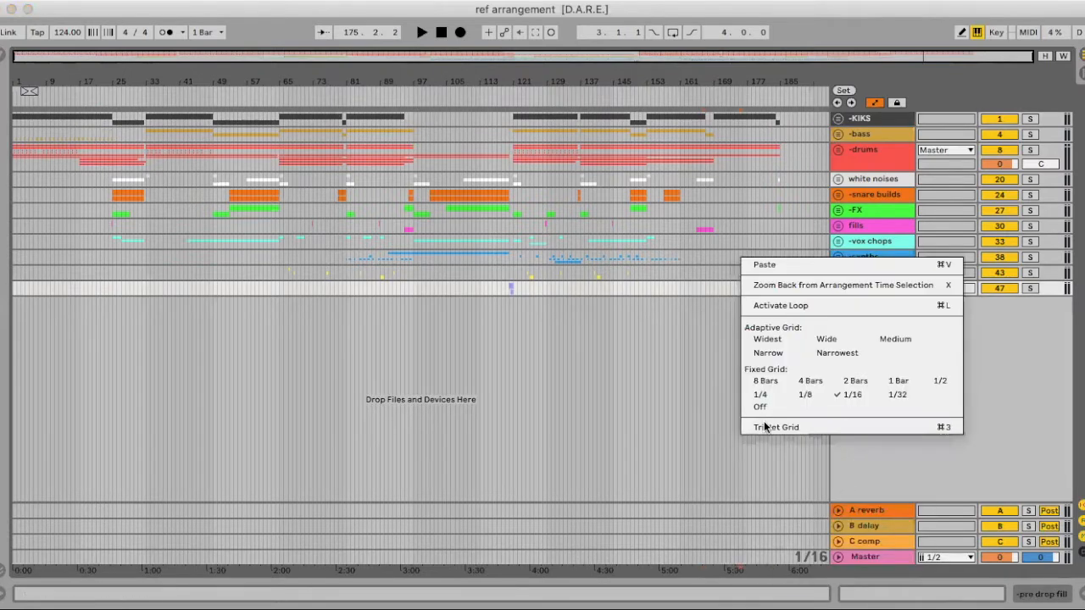
left_click(765, 381)
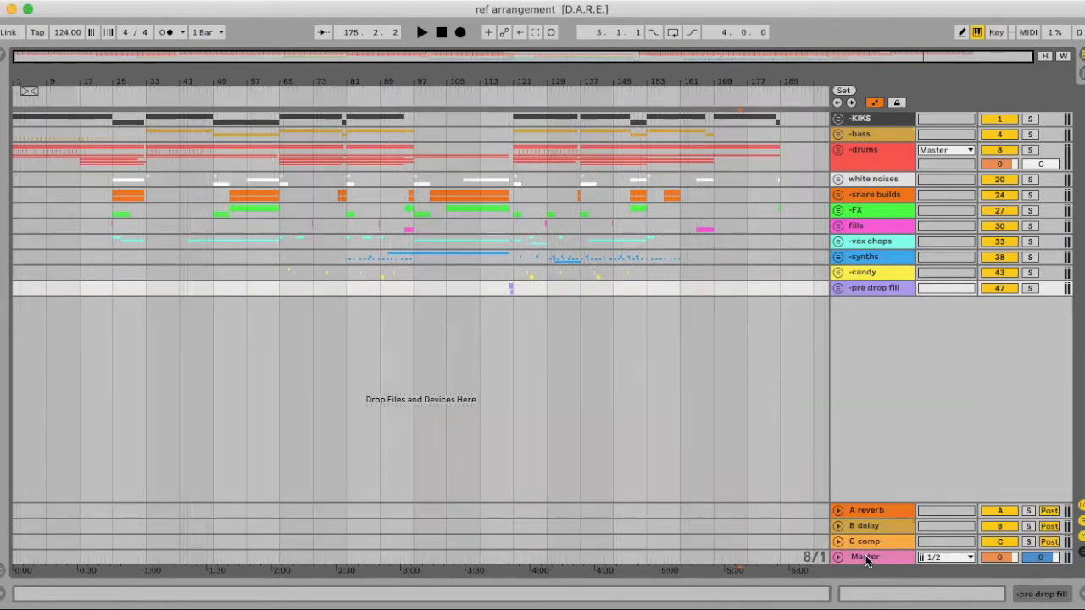
- Show the Master track's device chain, clear the browser search and list the Audio Effects
left_click(866, 557)
double_click(866, 557)
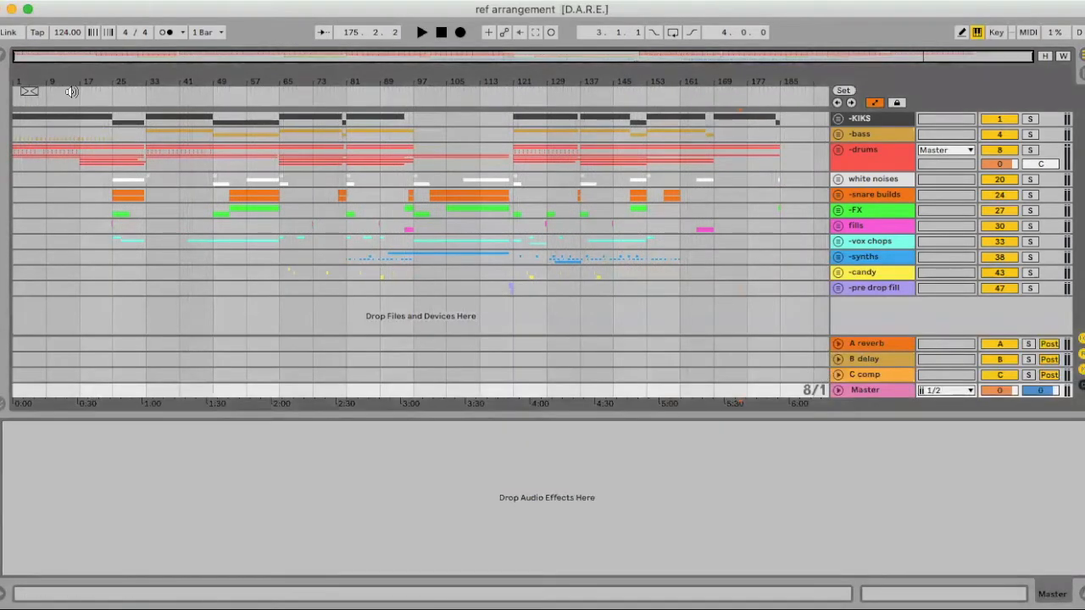
left_click(4, 64)
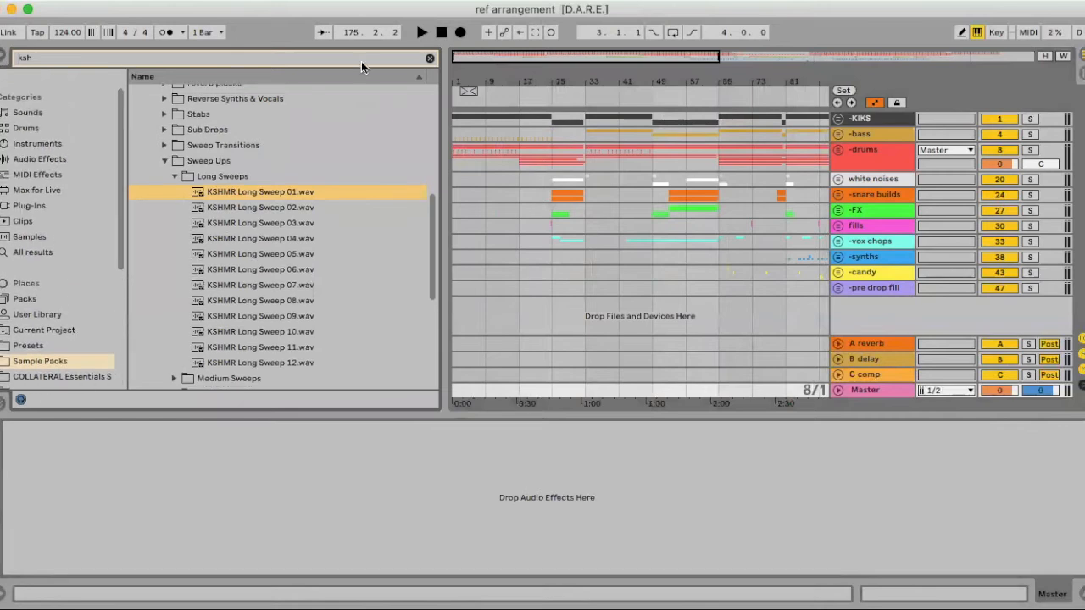
left_click(430, 58)
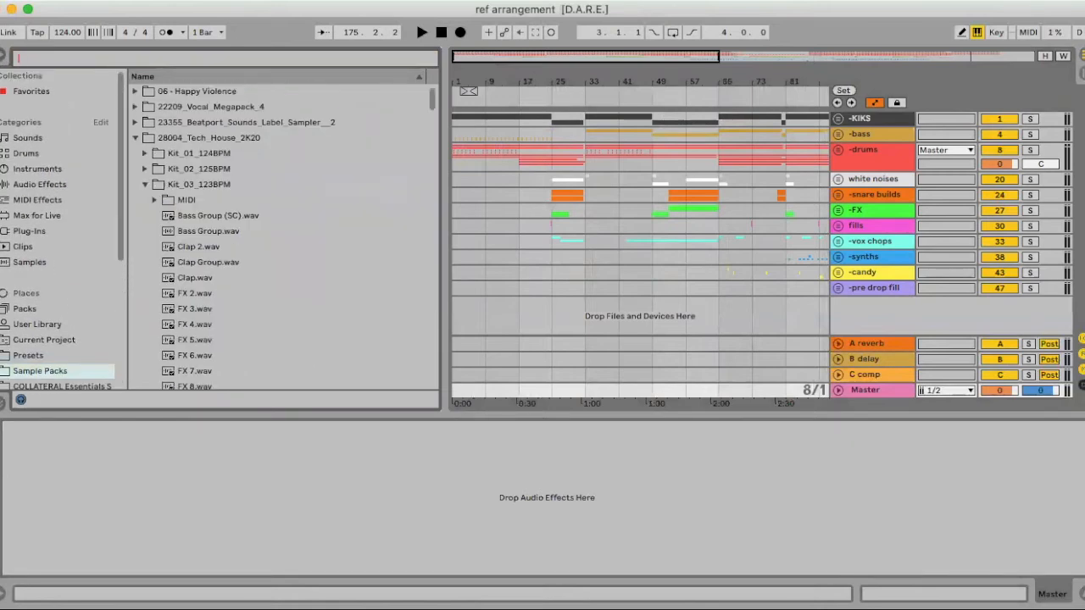
left_click(35, 184)
scroll(242, 177, "up", 1)
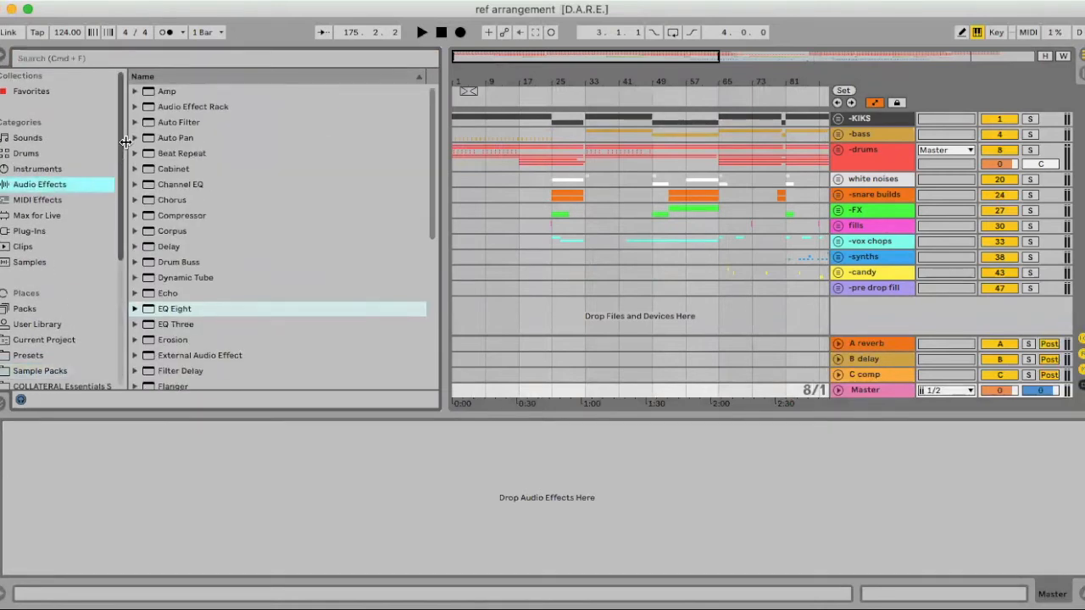
- Load the Modern Master.adg audio effect rack onto the Master track and close its plug-in windows
left_click(136, 106)
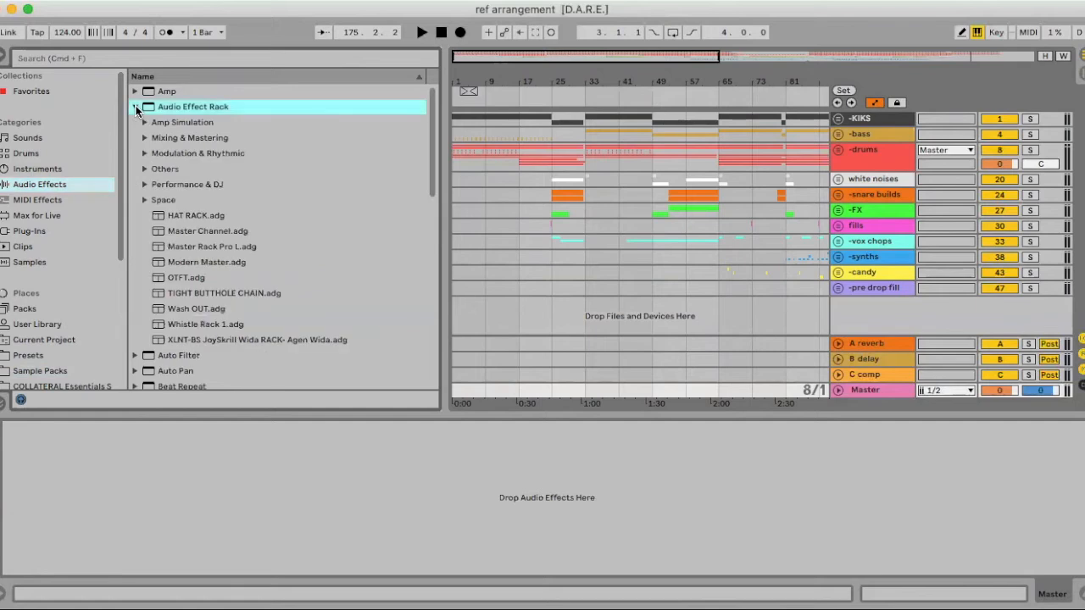
left_click(191, 262)
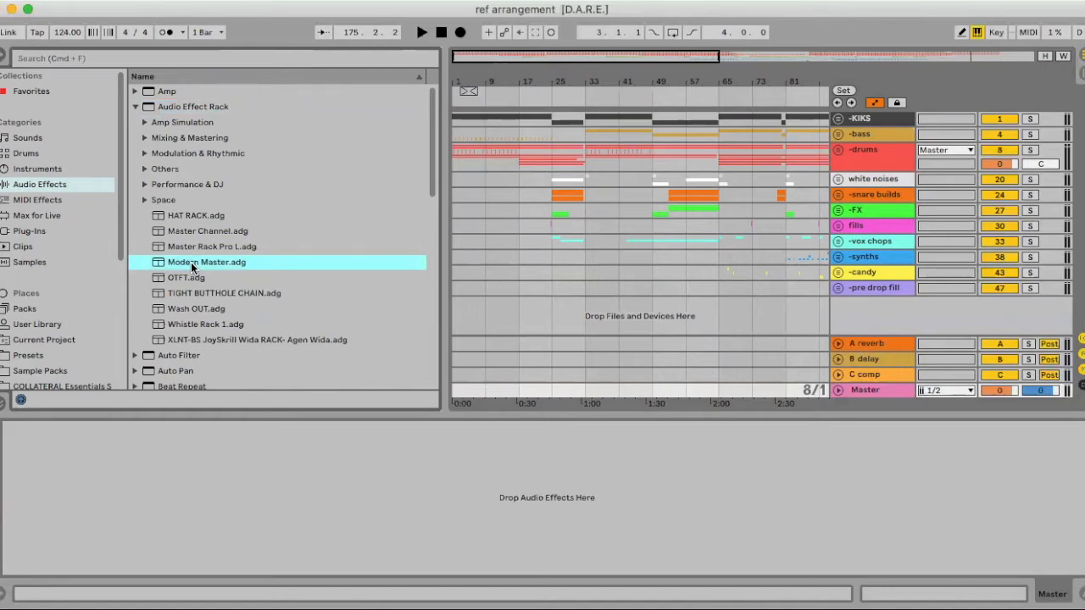
left_click_drag(192, 265, 158, 499)
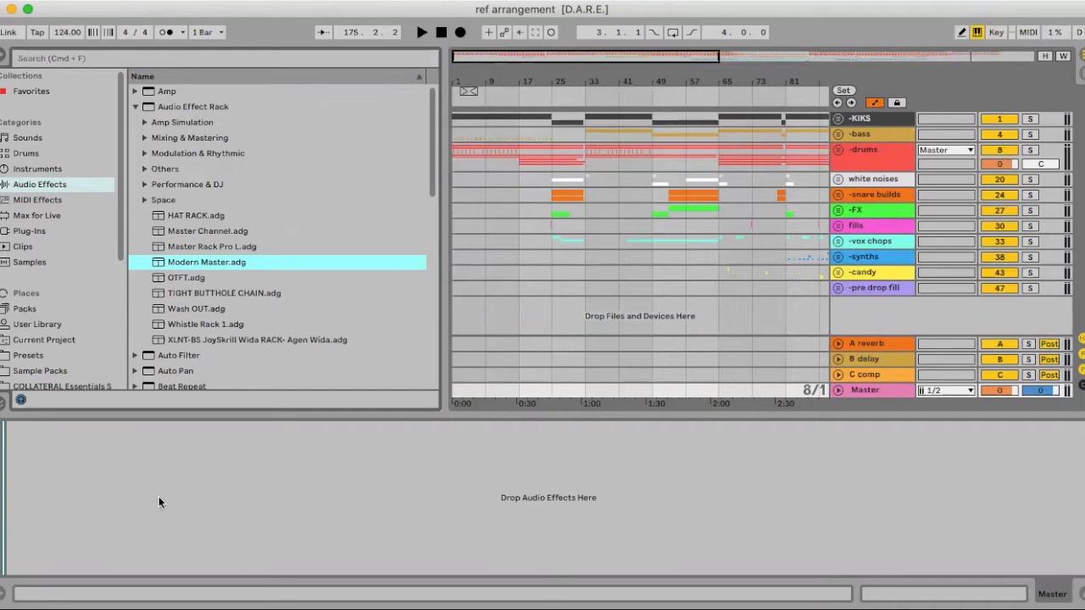
double_click(174, 265)
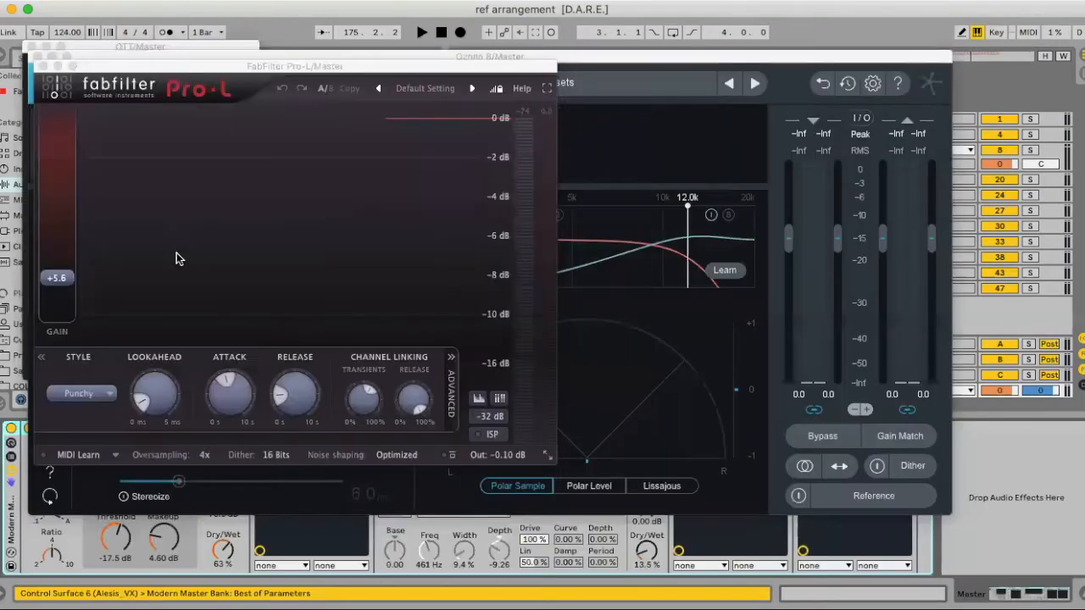
left_click(39, 66)
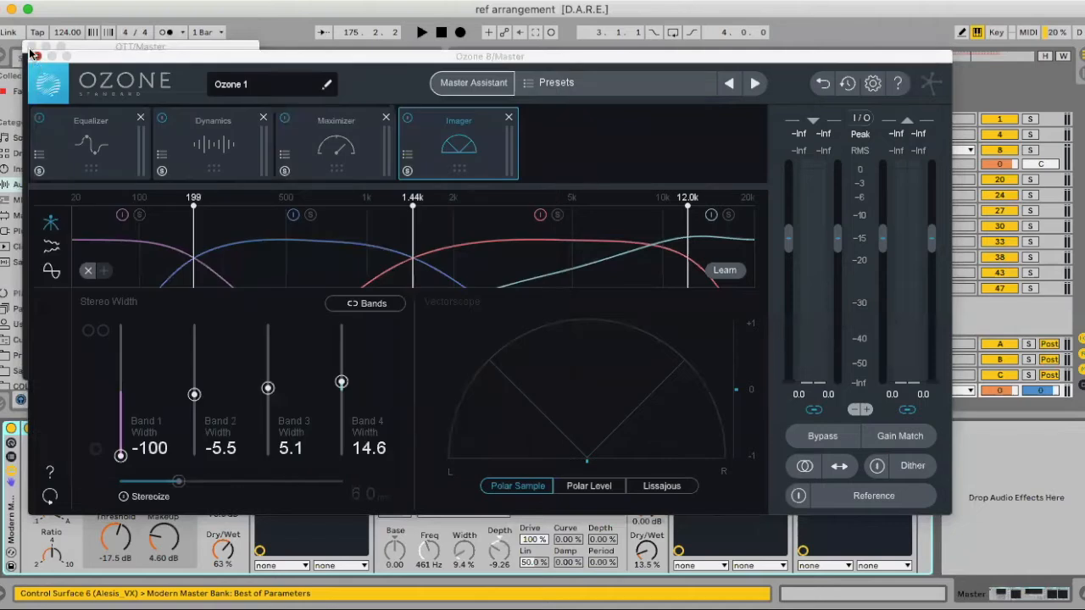
left_click(35, 56)
left_click(31, 48)
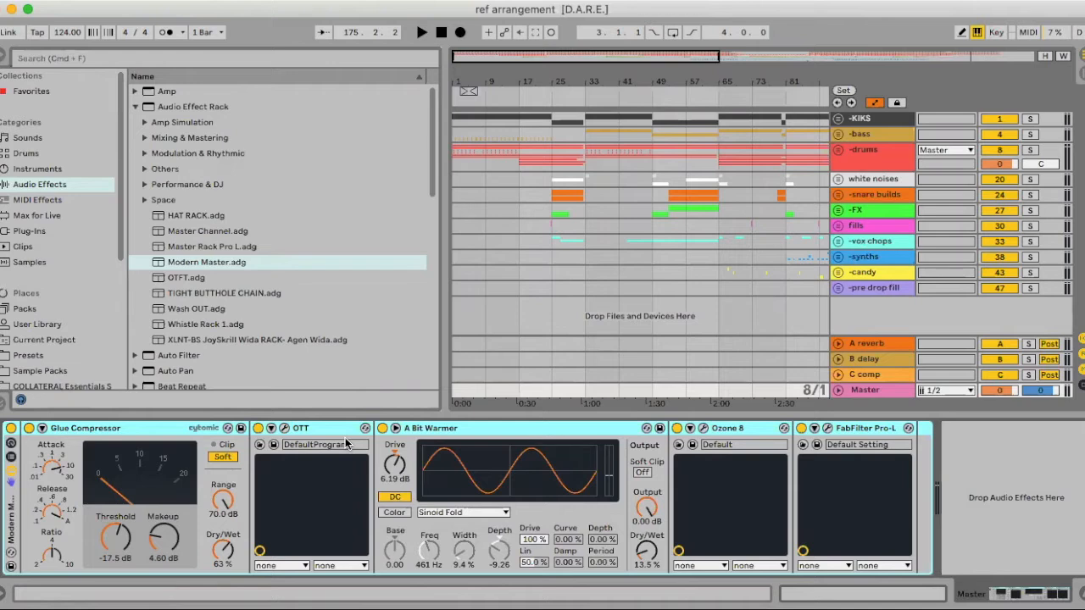
- Reset the FabFilter Pro-L gain to 0.0 and set its limiting style to Transparent
left_click(813, 428)
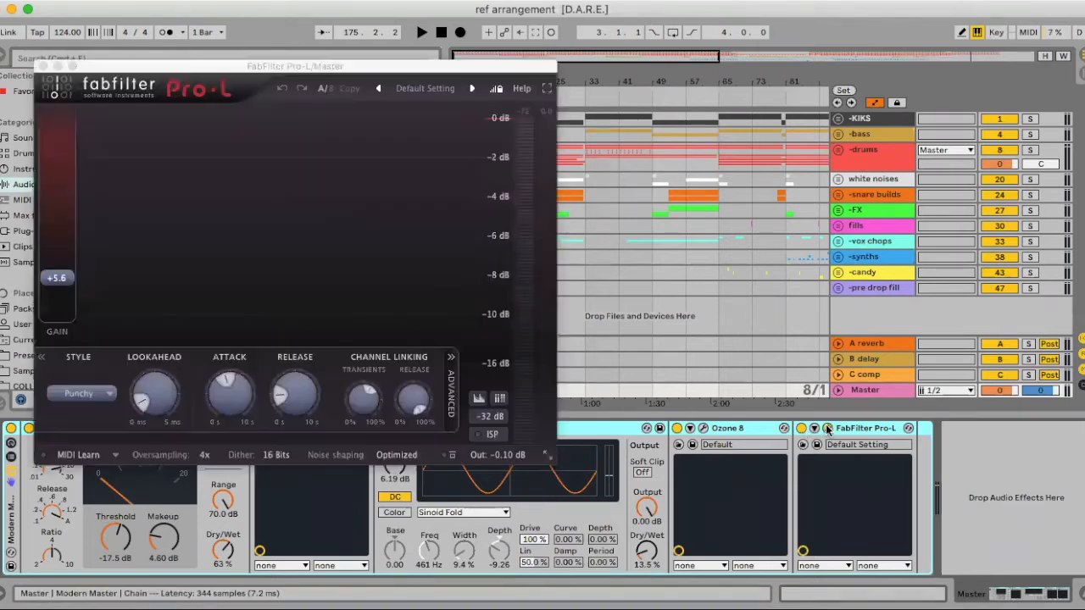
double_click(56, 280)
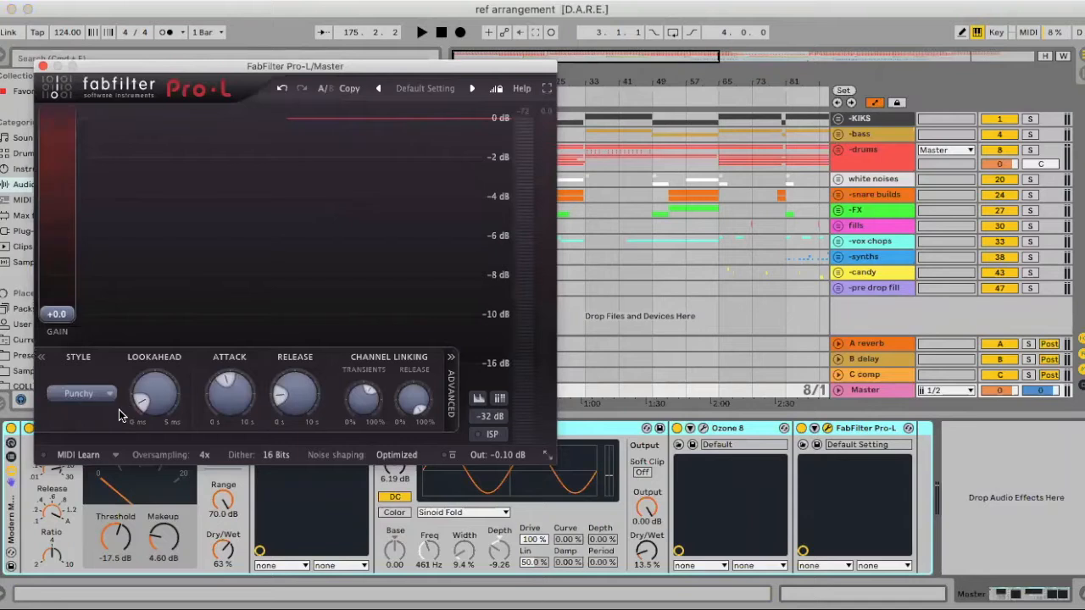
left_click(98, 391)
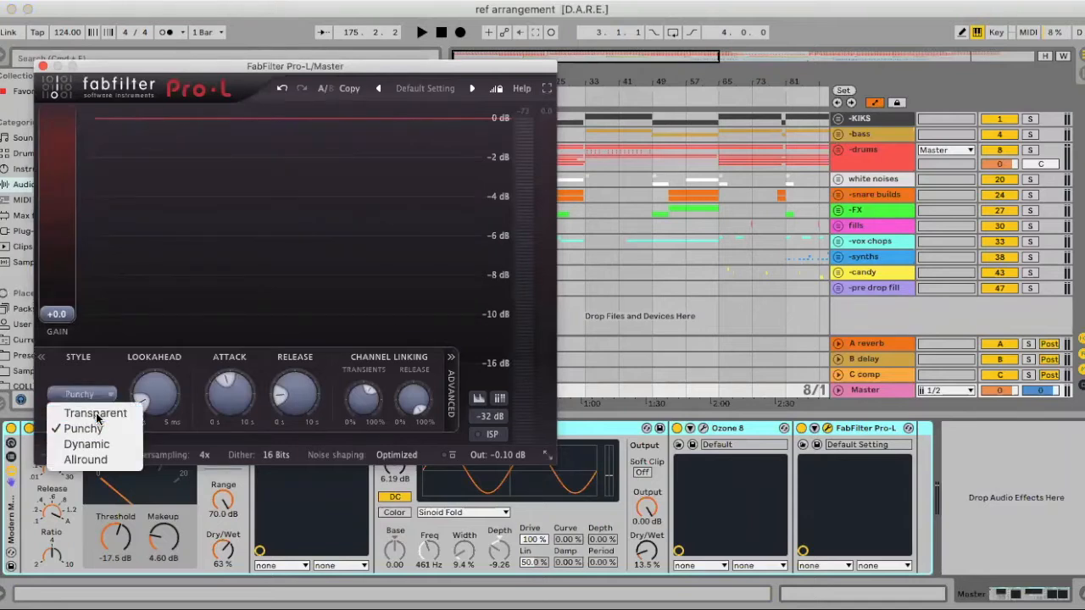
left_click(95, 413)
- Bypass Ozone 8, A Bit Warmer and OTT in the master rack, and set the Glue Compressor's Dry/Wet to 100 %
left_click(676, 428)
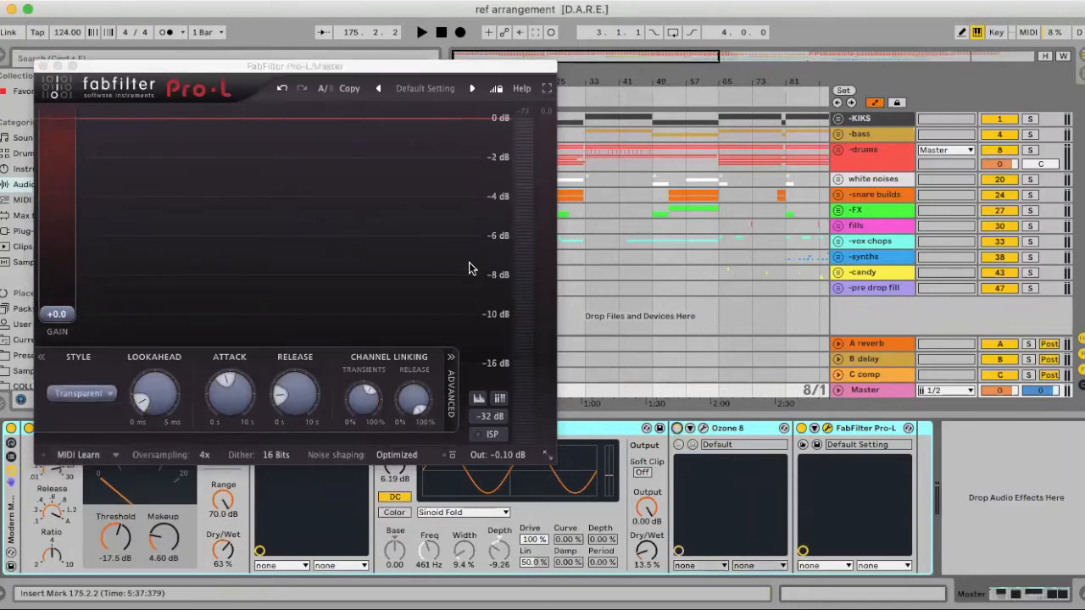
left_click(42, 67)
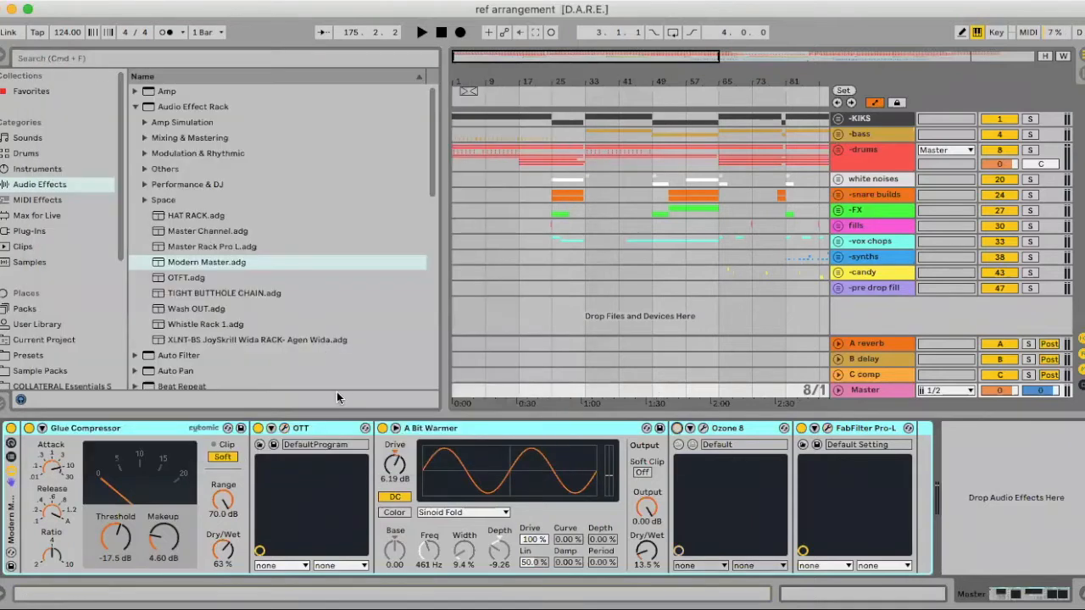
left_click(383, 428)
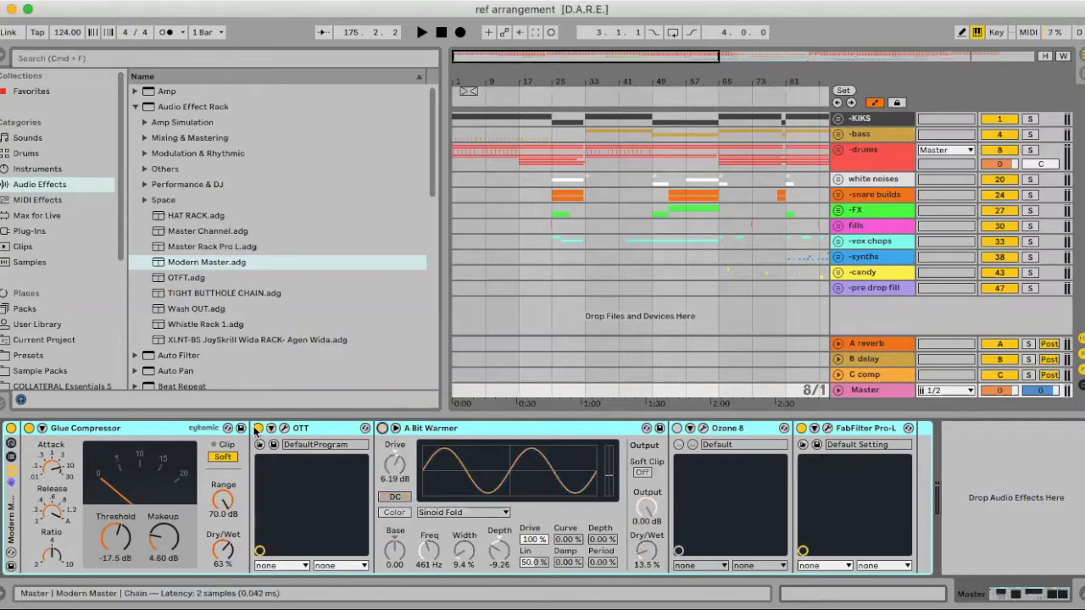
left_click(259, 429)
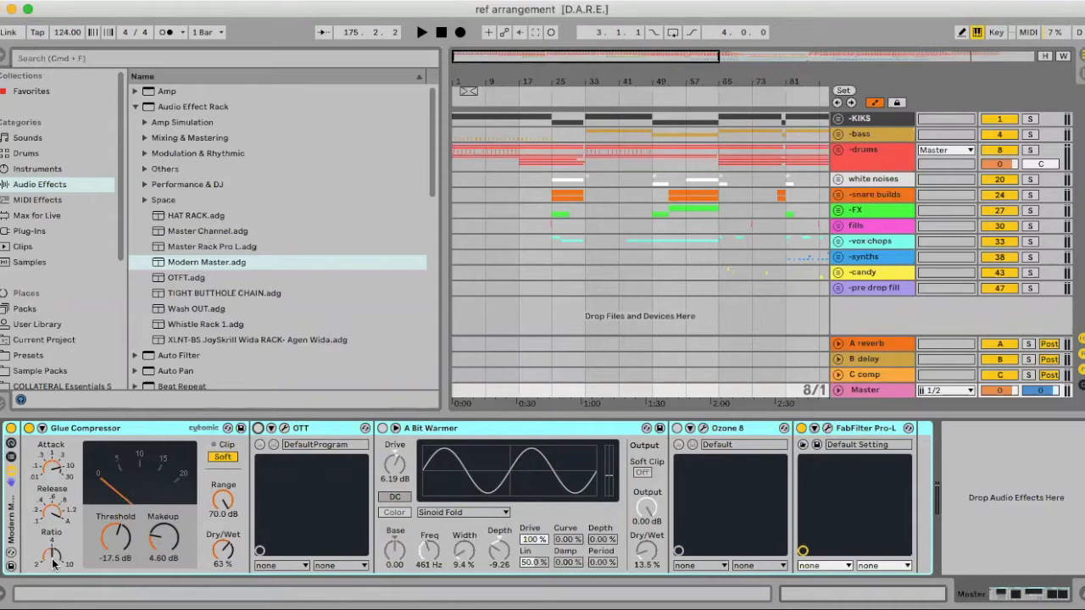
left_click_drag(223, 559, 222, 530)
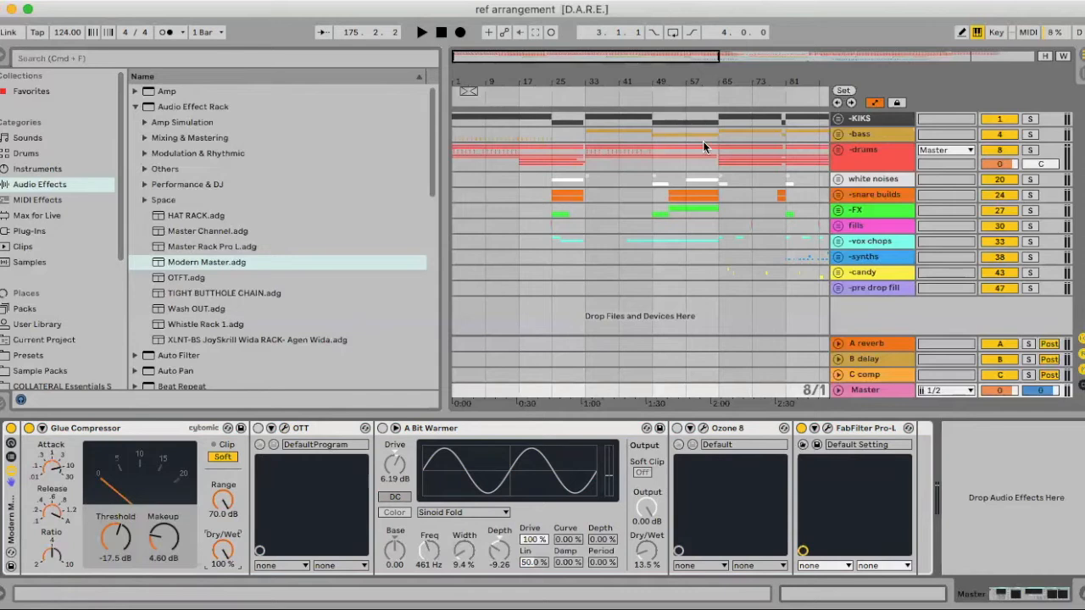
- Zoom in on the second drop of the arrangement and play it from bar 137
scroll(702, 144, "right", 10)
scroll(704, 153, "right", 5)
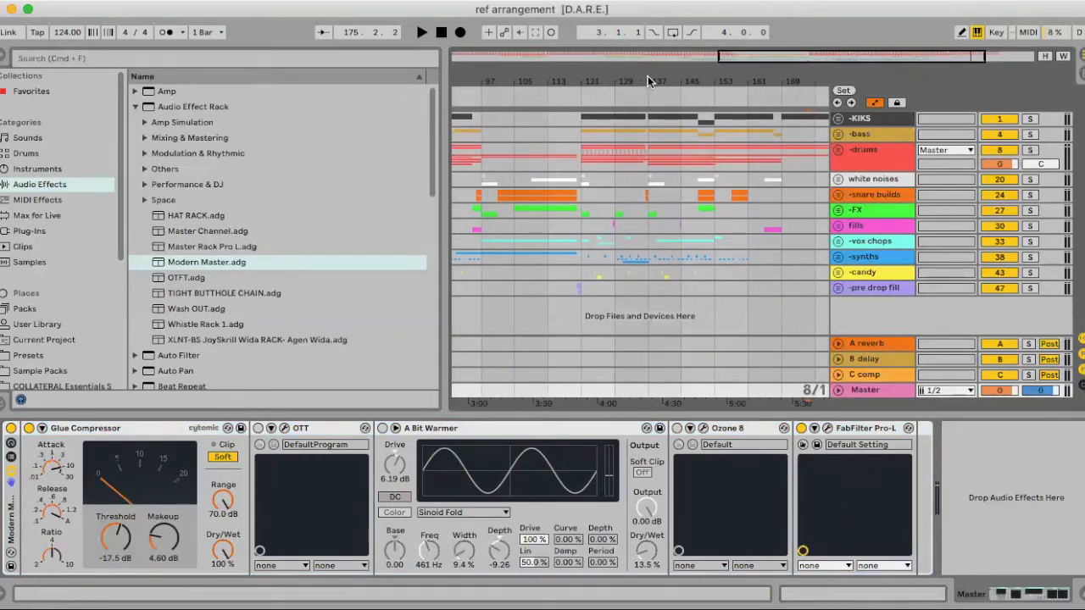
left_click_drag(657, 78, 657, 127)
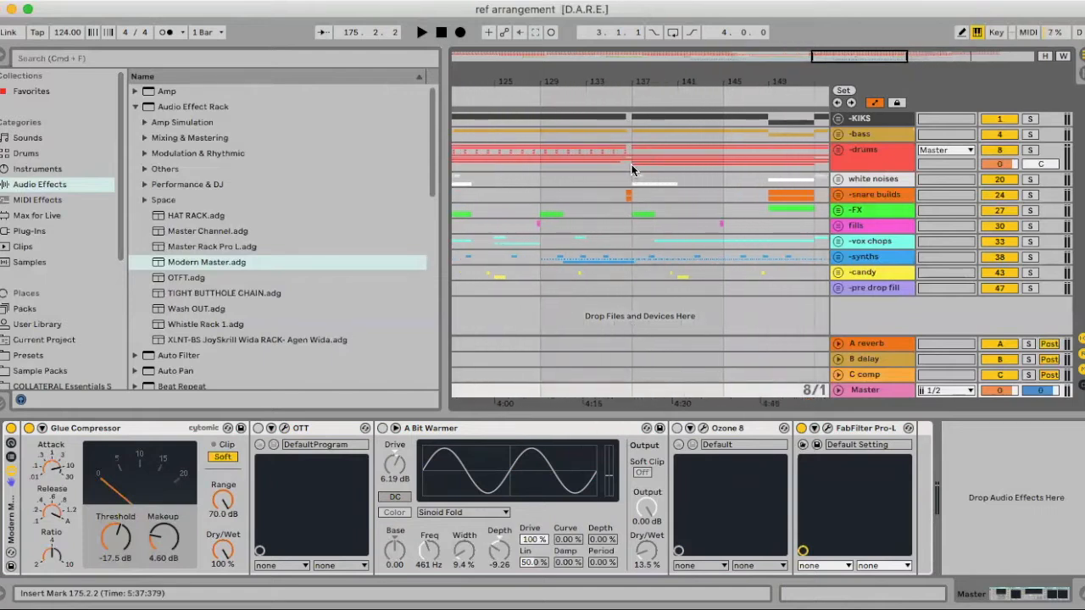
left_click(635, 249)
key("space")
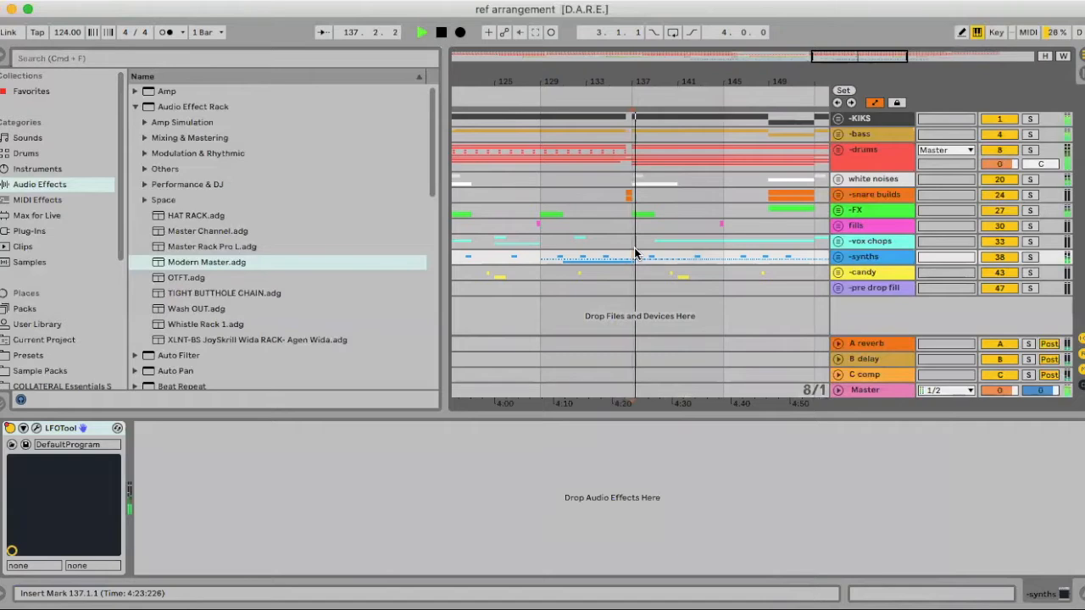
- Set the arrangement's fixed grid to 4 Bars and place the insert marker at 137.1.1 after auditioning the drop
right_click(597, 229)
left_click(671, 353)
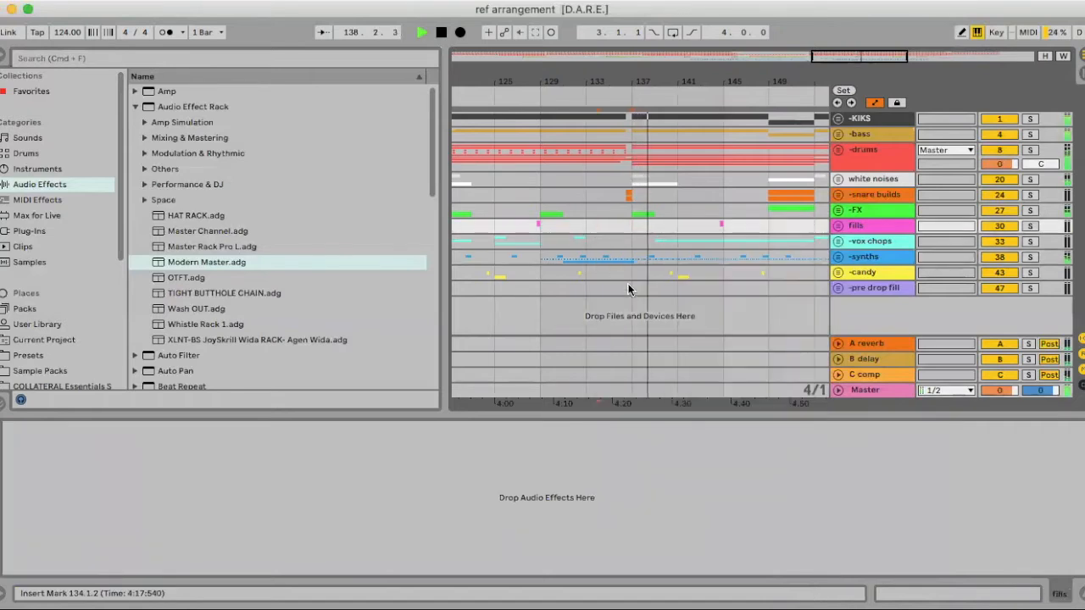
key("space")
left_click(590, 229)
key("space")
left_click(634, 233)
key("space")
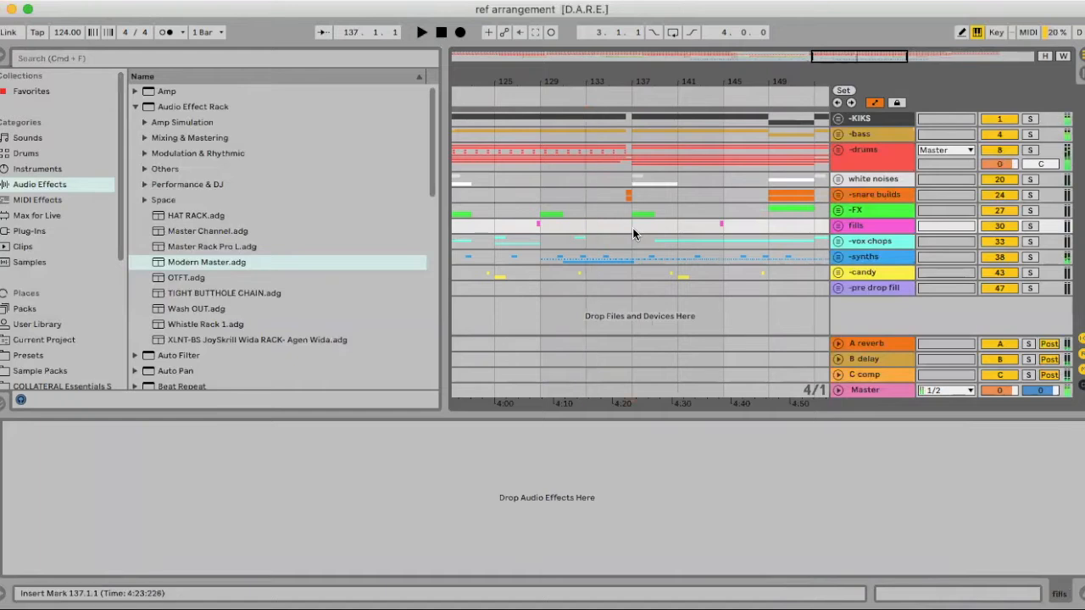
- Set the arrangement loop to a single beat at 5.1.1 and turn looping on
left_click_drag(586, 83, 599, 76)
left_click_drag(518, 76, 580, 86)
left_click_drag(465, 78, 444, 80)
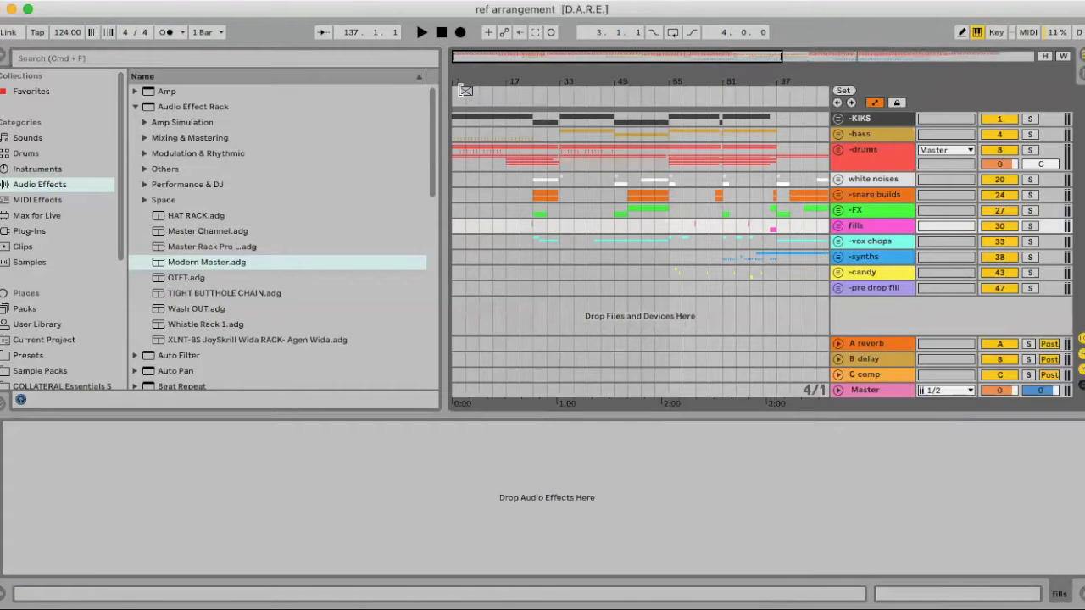
left_click(466, 85)
left_click_drag(466, 77, 474, 96)
left_click(673, 32)
left_click_drag(655, 83, 479, 89)
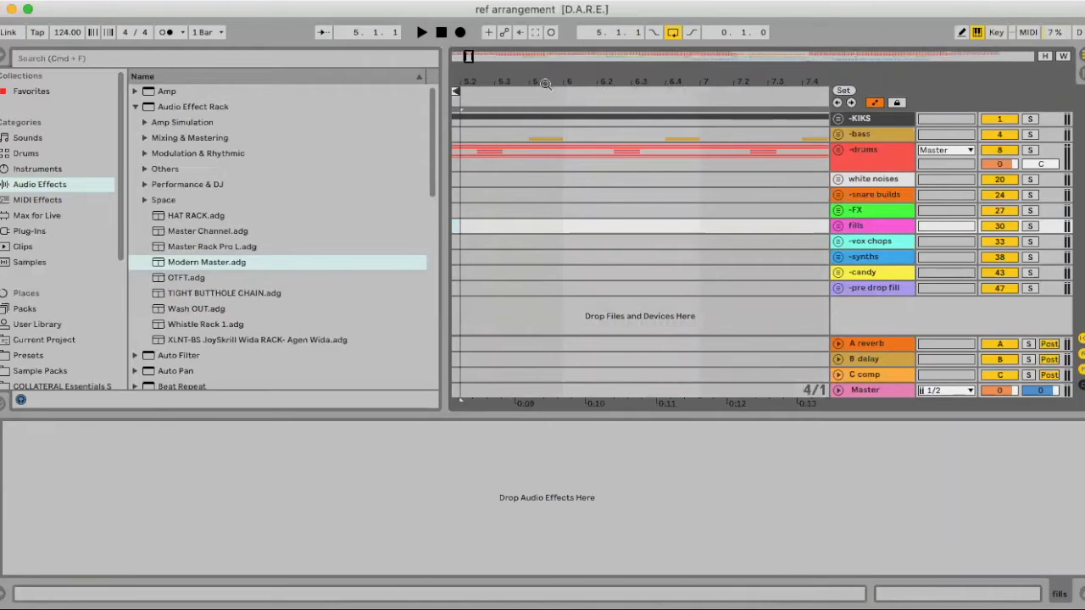
left_click_drag(471, 81, 459, 101)
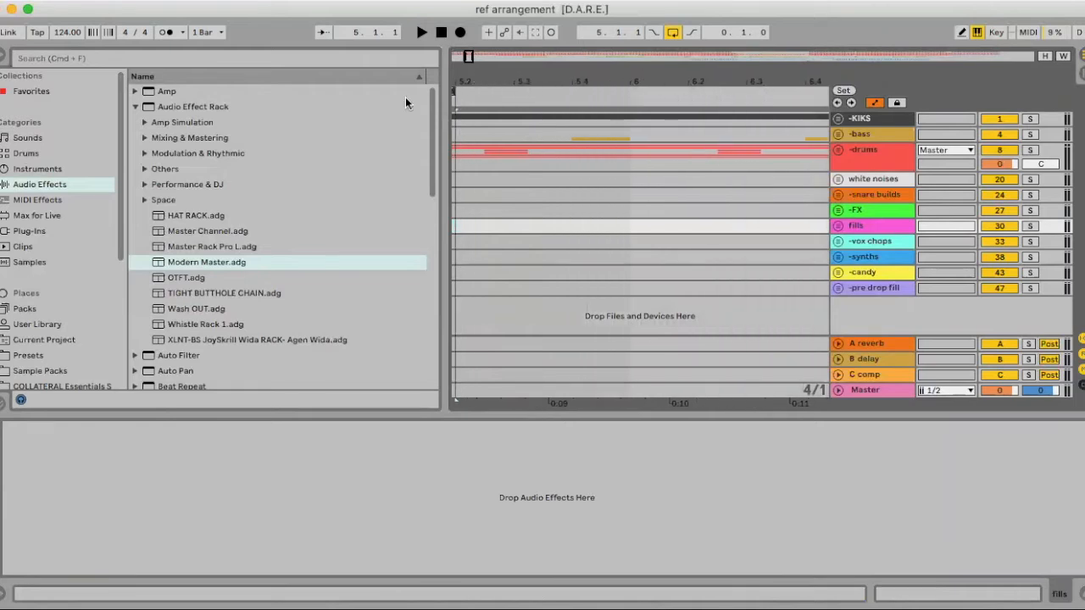
- Hide the browser, extend the loop to four bars and move it to start at 89.1.1
left_click(3, 56)
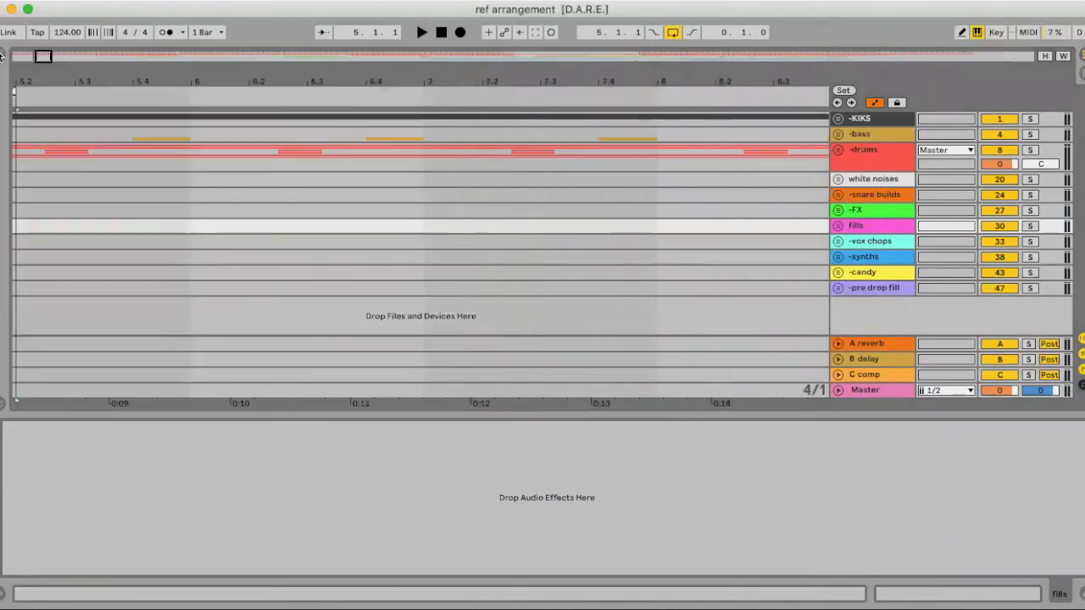
scroll(215, 112, "left", 5)
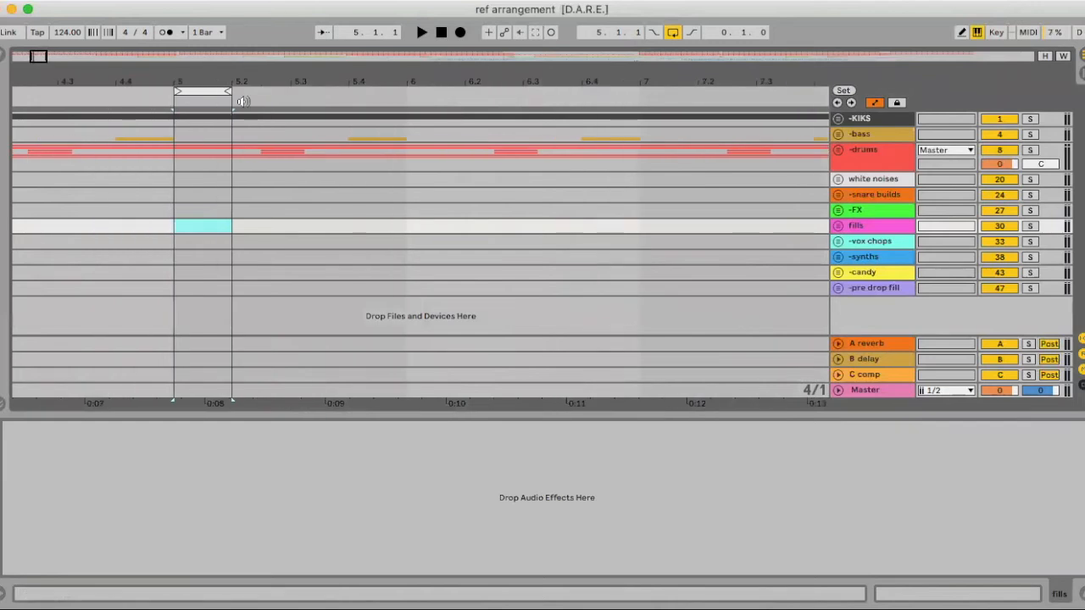
left_click(225, 90)
left_click_drag(402, 93, 699, 102)
left_click_drag(596, 76, 778, 113)
scroll(715, 129, "right", 5)
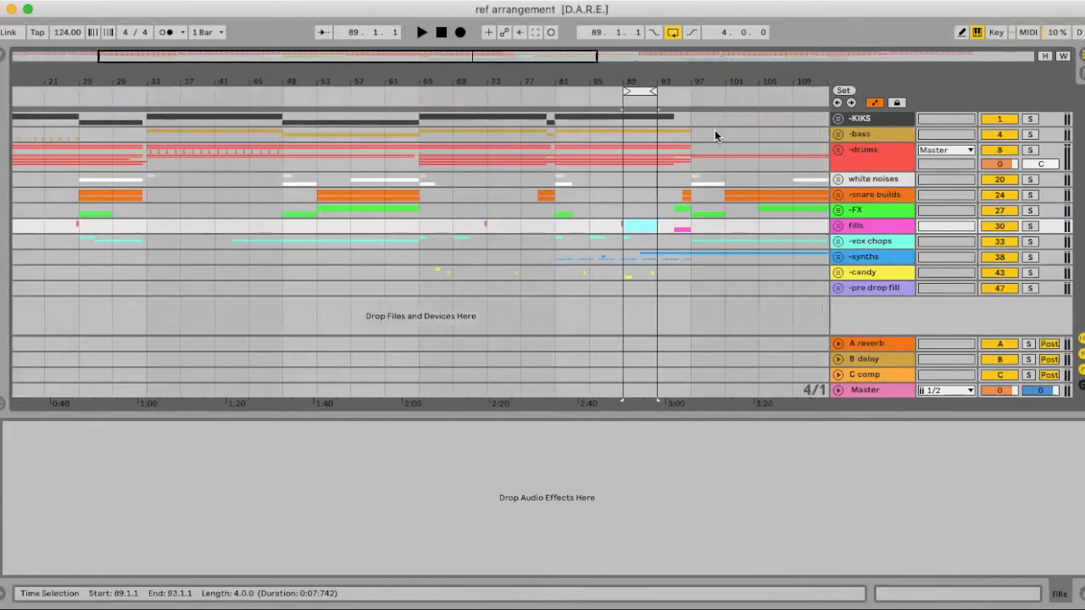
- Move the four-bar loop to start at 137.1.1 and show the Master track's devices
scroll(582, 131, "right", 10)
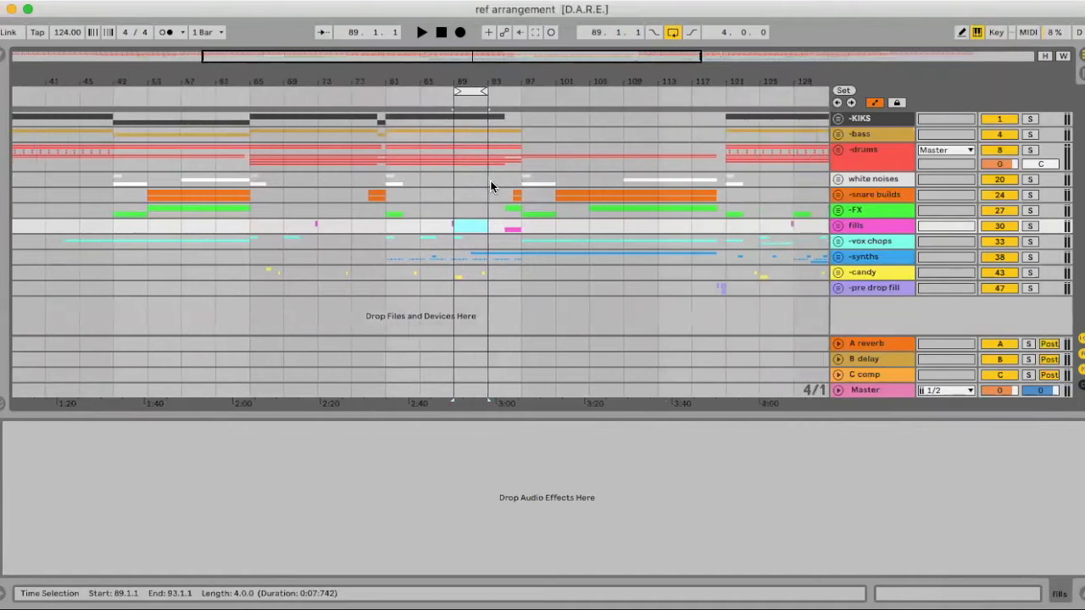
left_click_drag(309, 91, 734, 128)
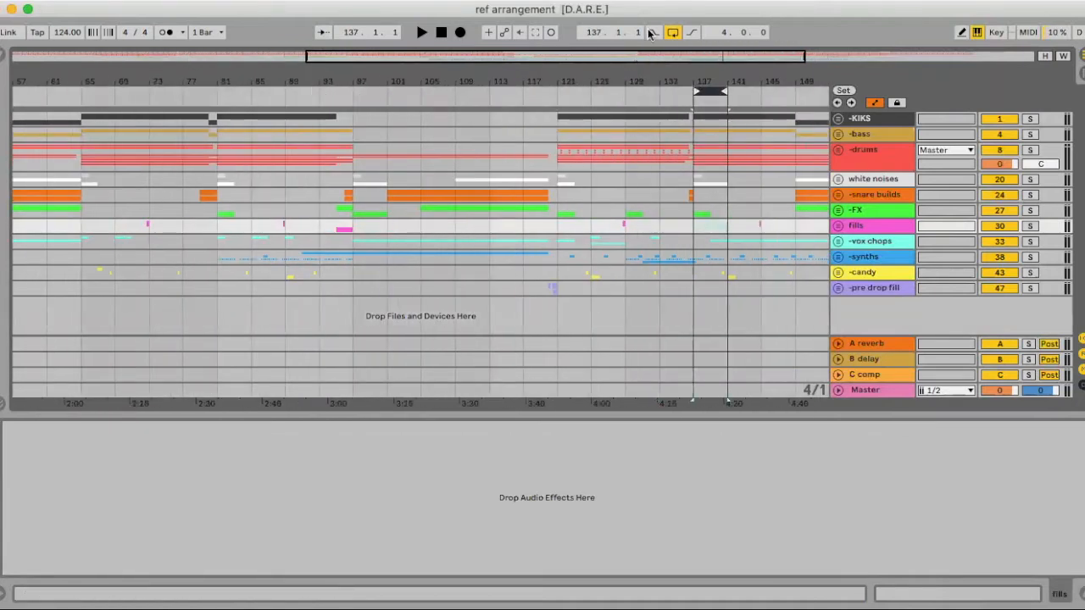
left_click(863, 391)
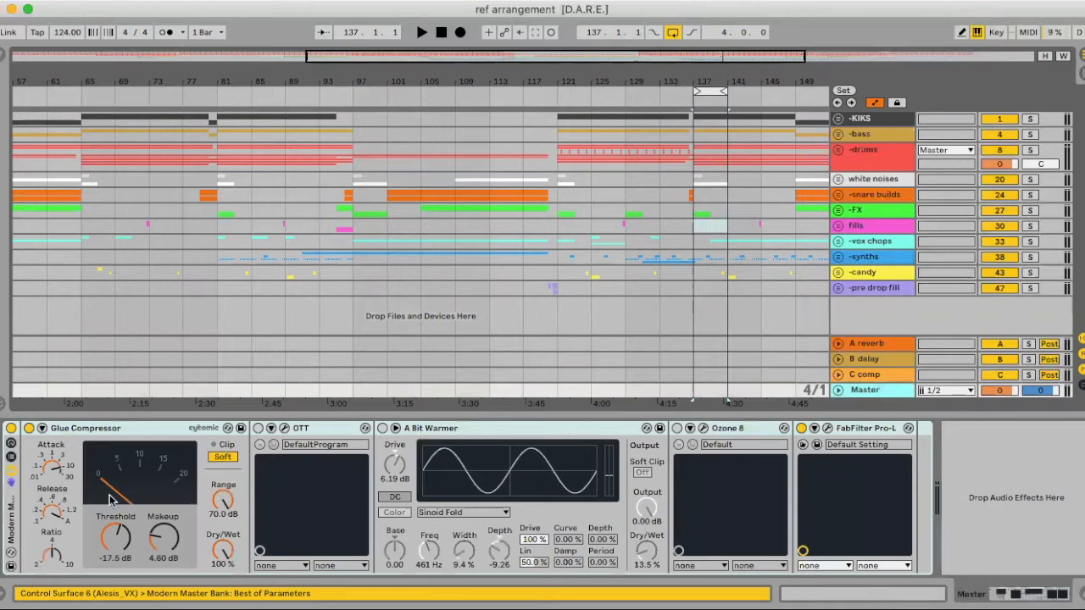
- Lower the Glue Compressor's makeup to 0.32 dB and set its threshold to -13 dB while the looped drop plays
left_click_drag(127, 533, 126, 492)
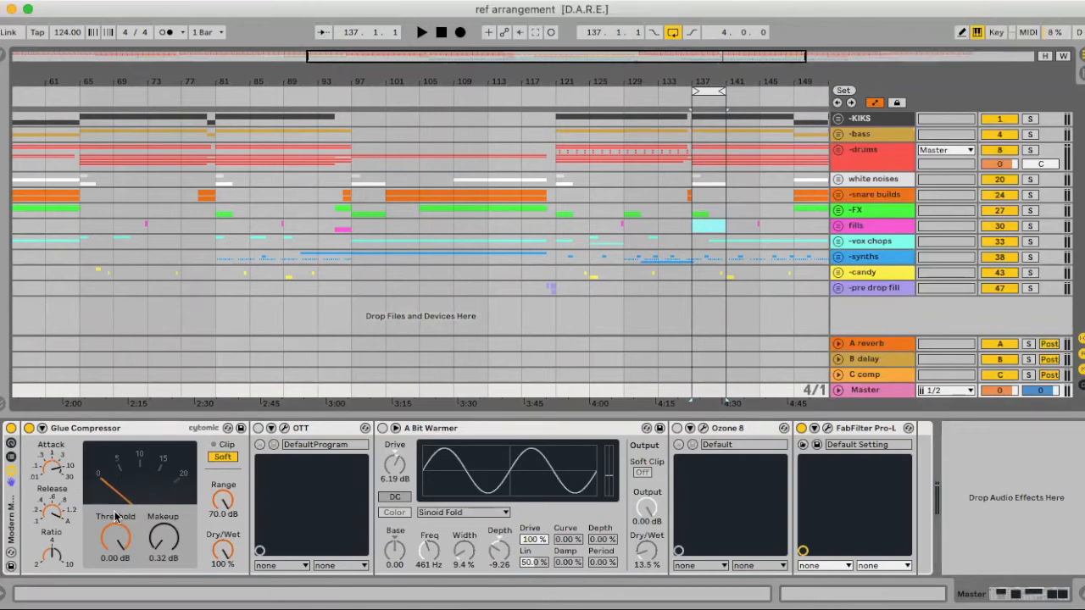
key("space")
left_click_drag(119, 544, 119, 585)
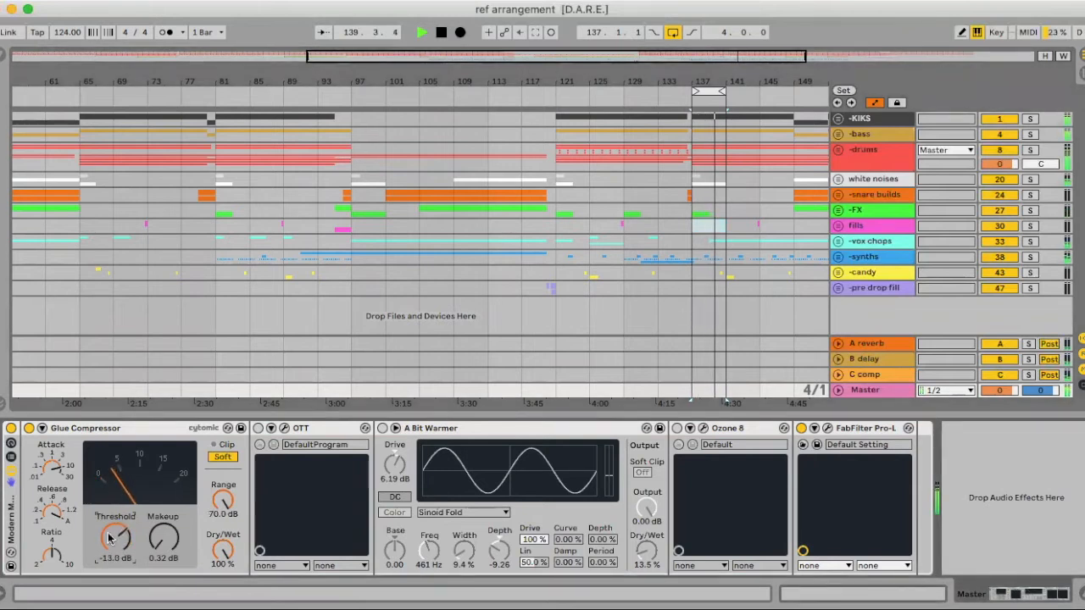
key("space")
- Unfold the white noises group, lower its track volume to -3.1 dB, audition it and fold the group again
left_click(839, 180)
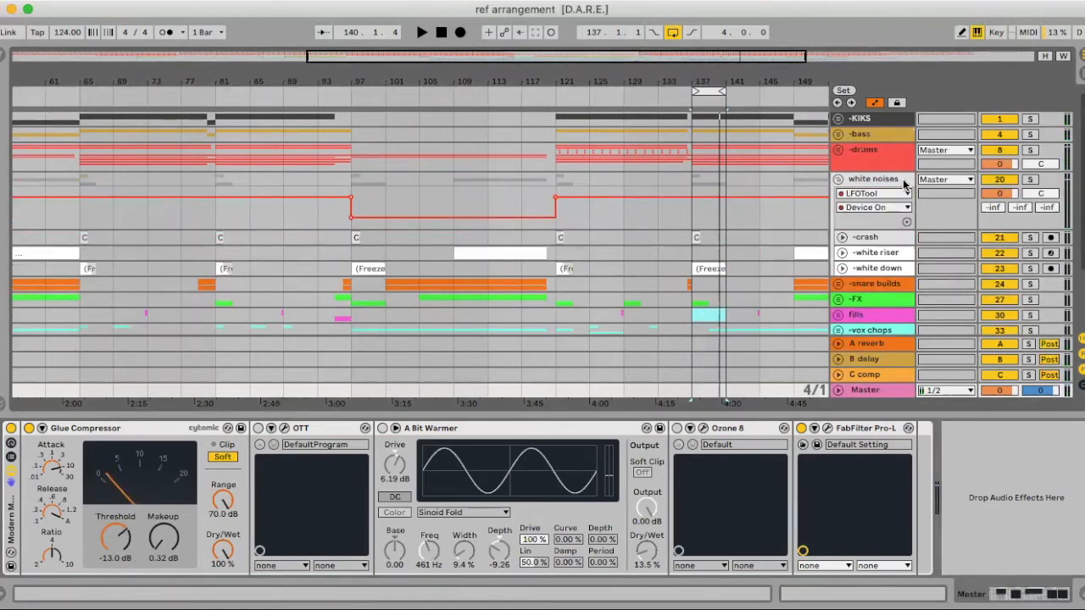
left_click(1002, 193)
left_click_drag(1002, 193, 1001, 202)
scroll(1001, 194, "down", 1)
key("v")
key("space")
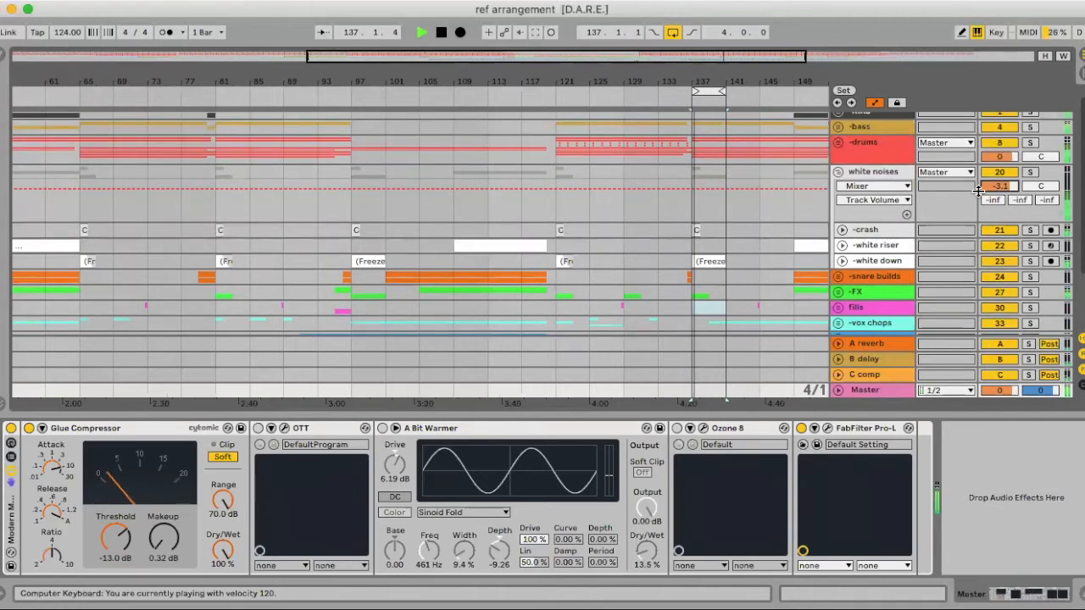
left_click(837, 172)
key("space")
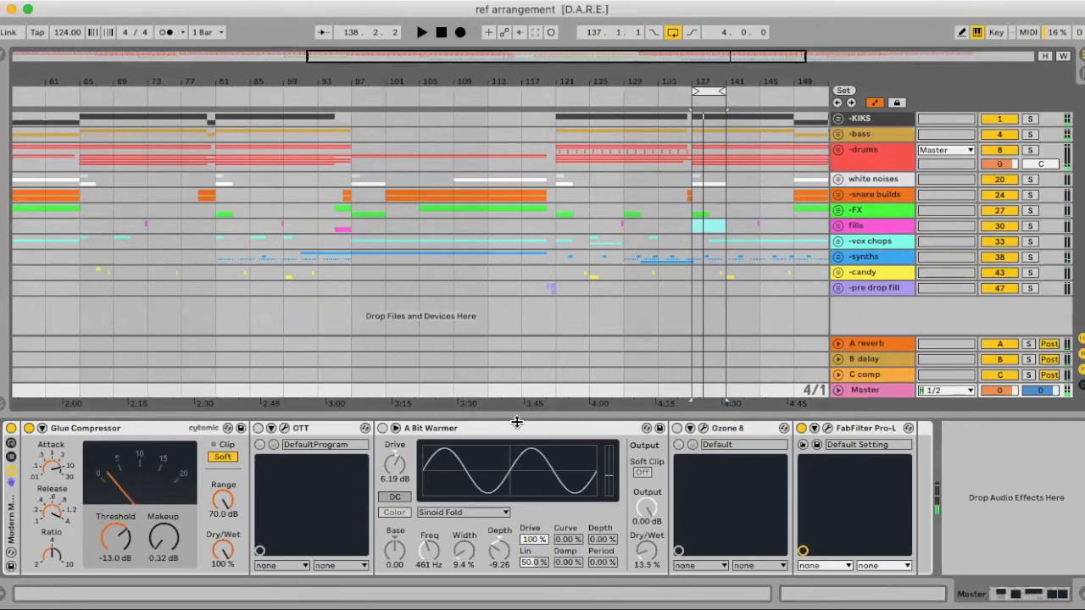
- Set the Glue Compressor's threshold to -14 dB and its makeup to 4.60 dB while auditioning the loop
key("space")
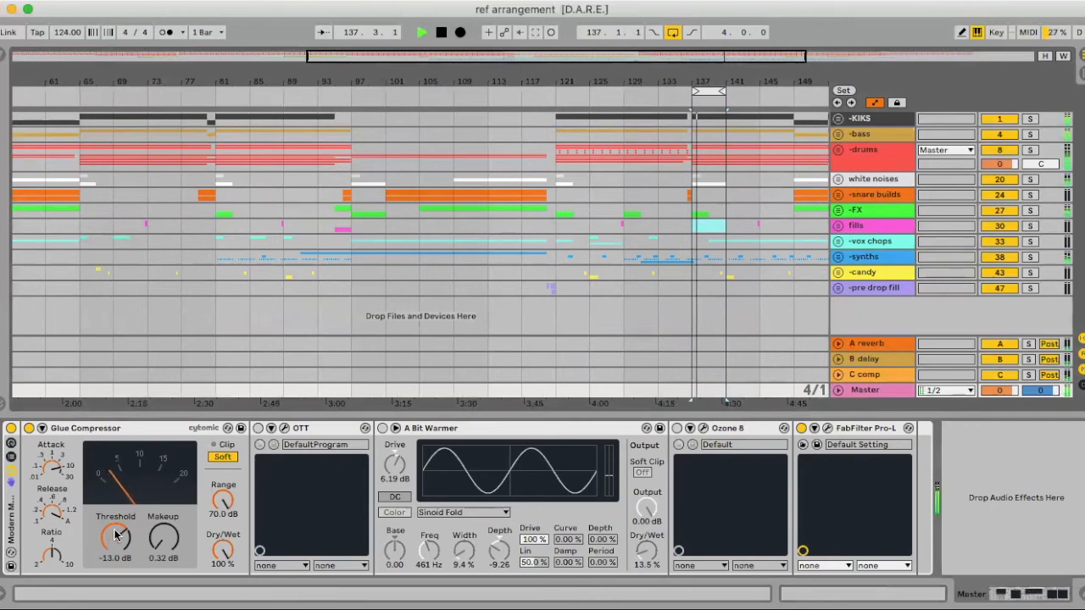
left_click_drag(115, 539, 115, 542)
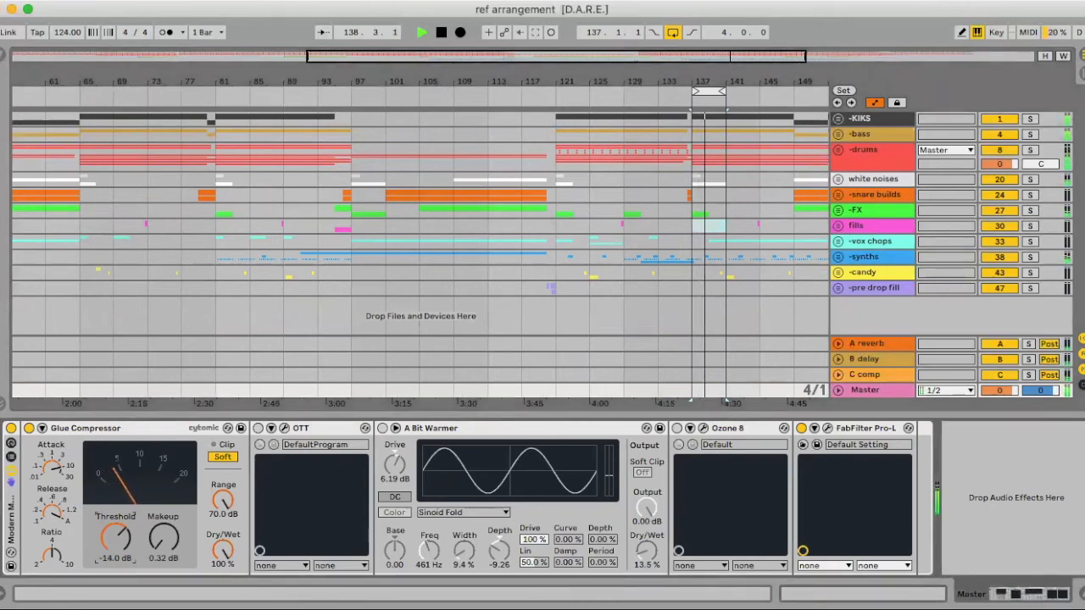
key("space")
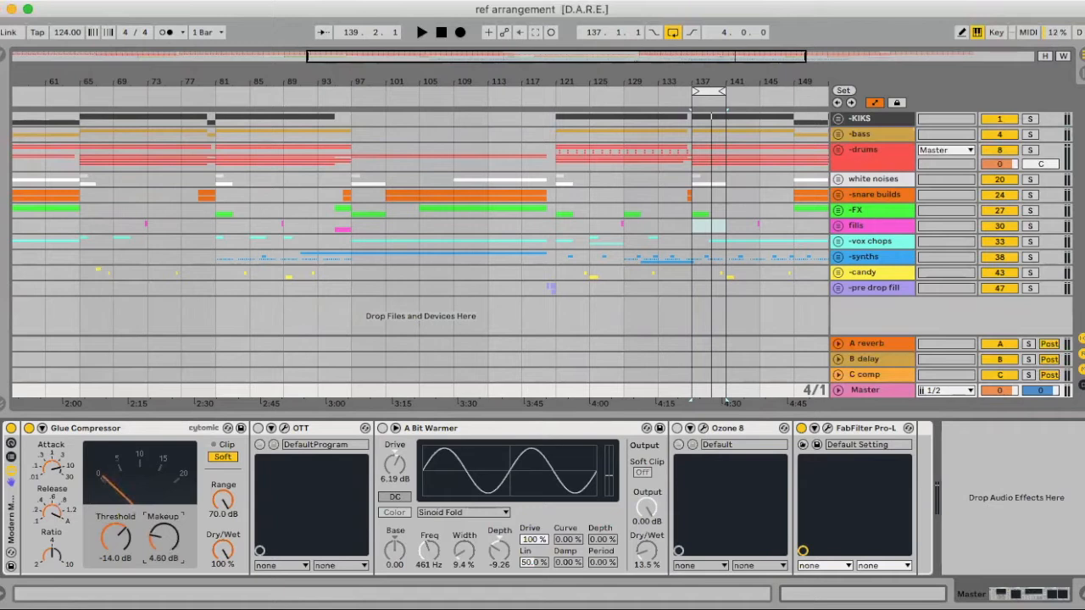
key("space")
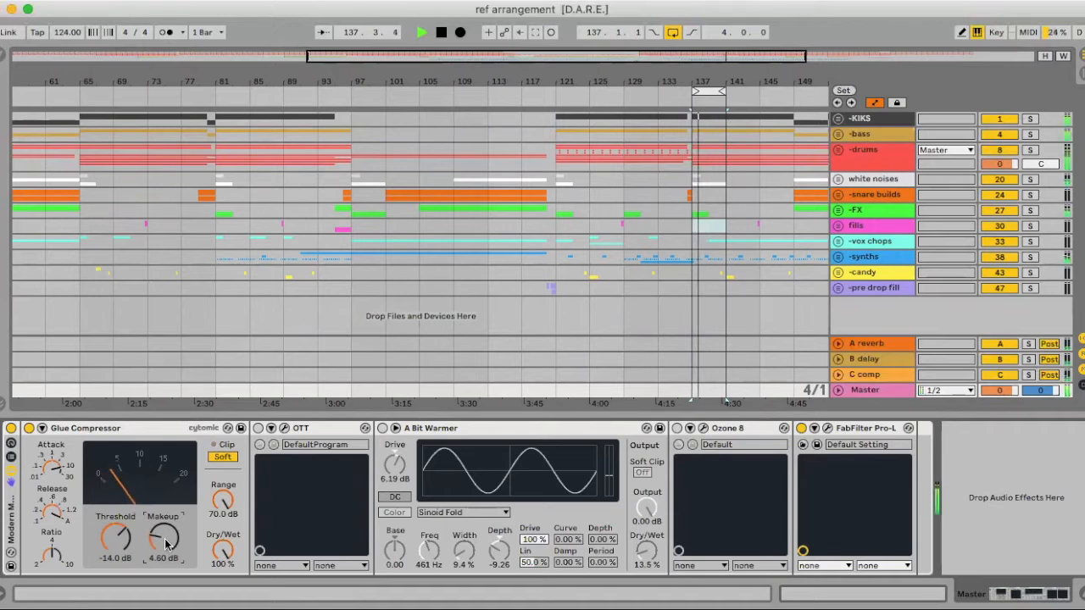
key("space")
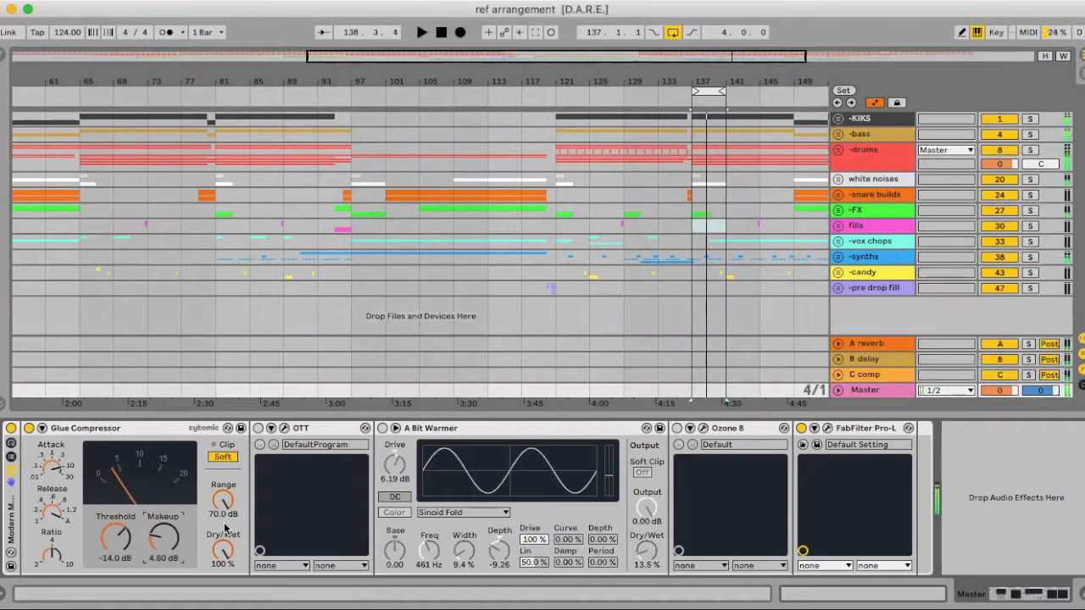
- Set the Glue Compressor's Dry/Wet to 43 % and audition the loop
scroll(451, 223, "right", 5)
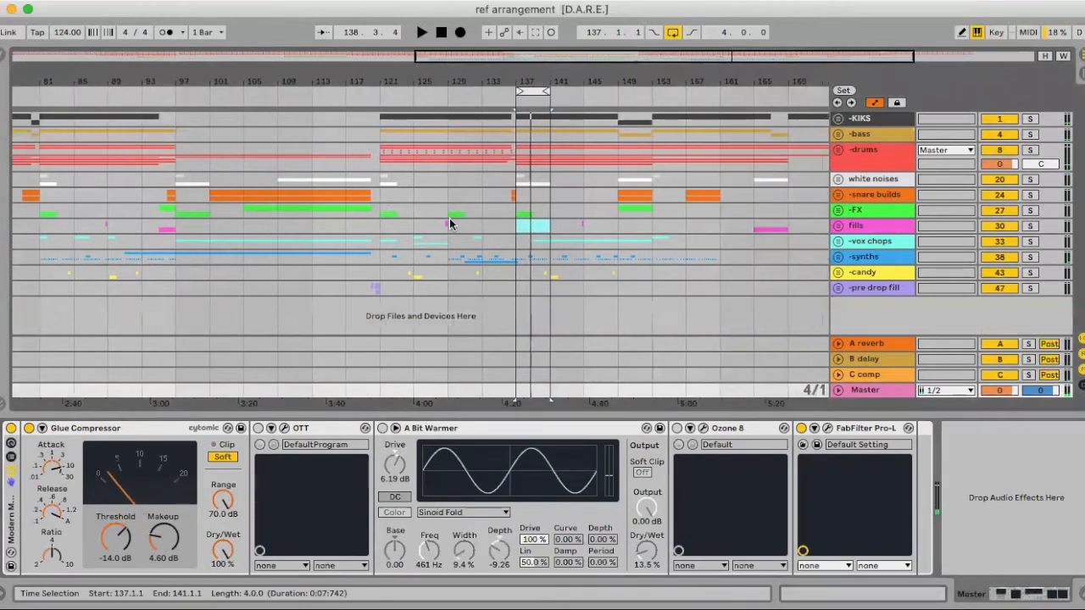
left_click(224, 550)
mouse_move(224, 550)
left_mouse_down()
mouse_move(224, 593)
mouse_move(224, 549)
left_mouse_up()
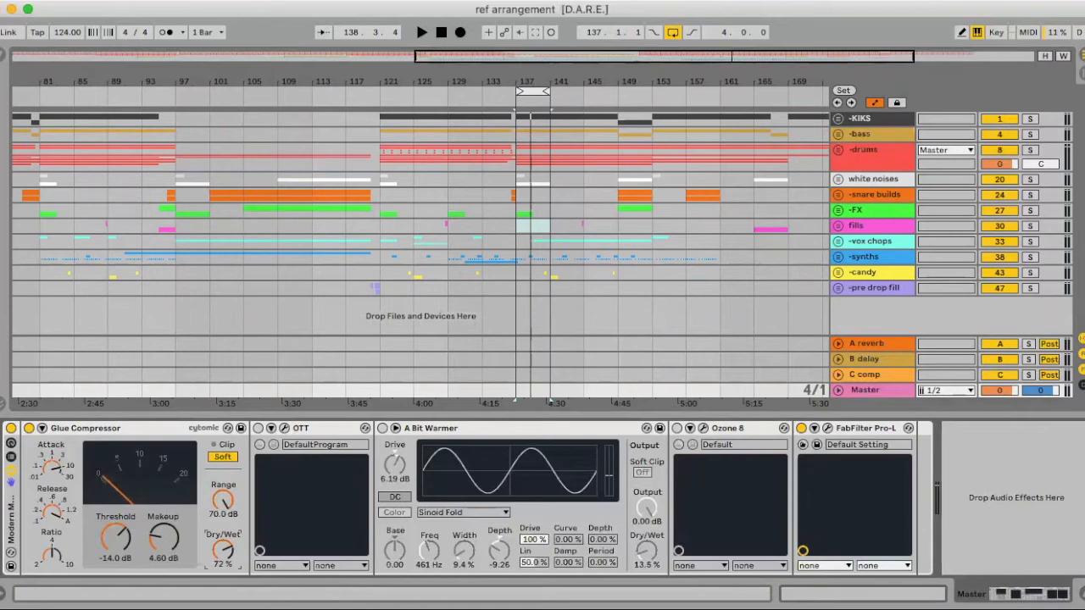
left_click_drag(224, 550, 223, 585)
left_click_drag(226, 549, 226, 508)
key("space")
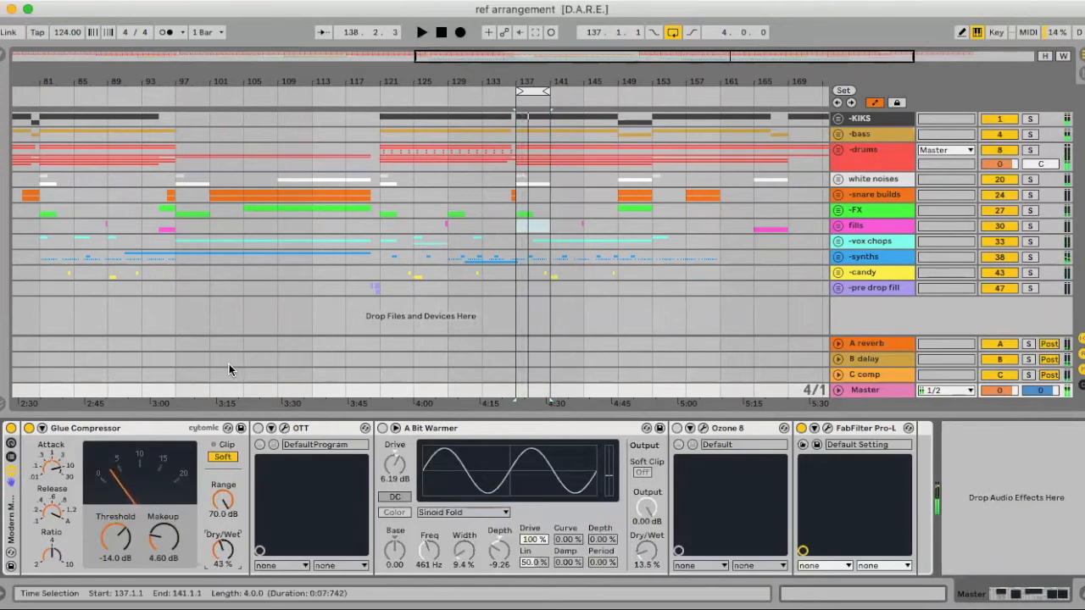
- Open the OTT plug-in window from the Master rack and reposition it over the arrangement
left_click(305, 430)
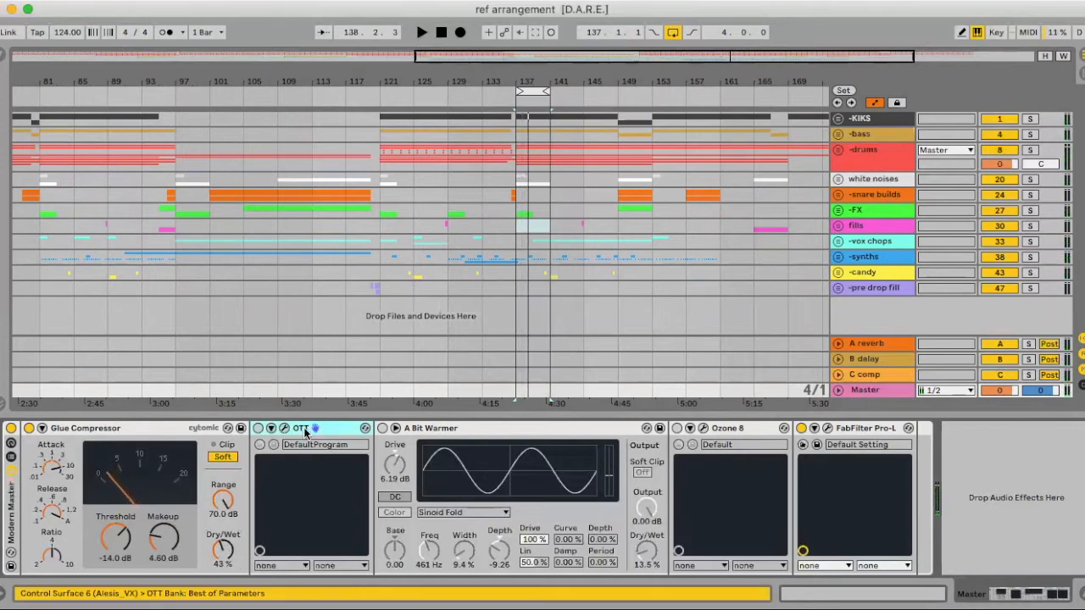
double_click(342, 430)
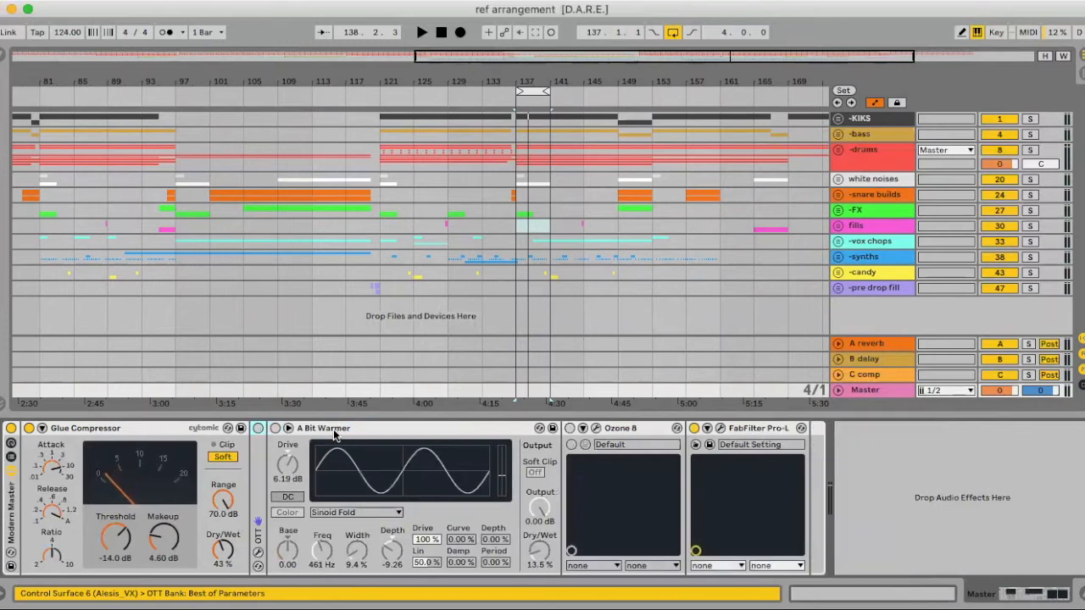
double_click(258, 458)
left_click(284, 428)
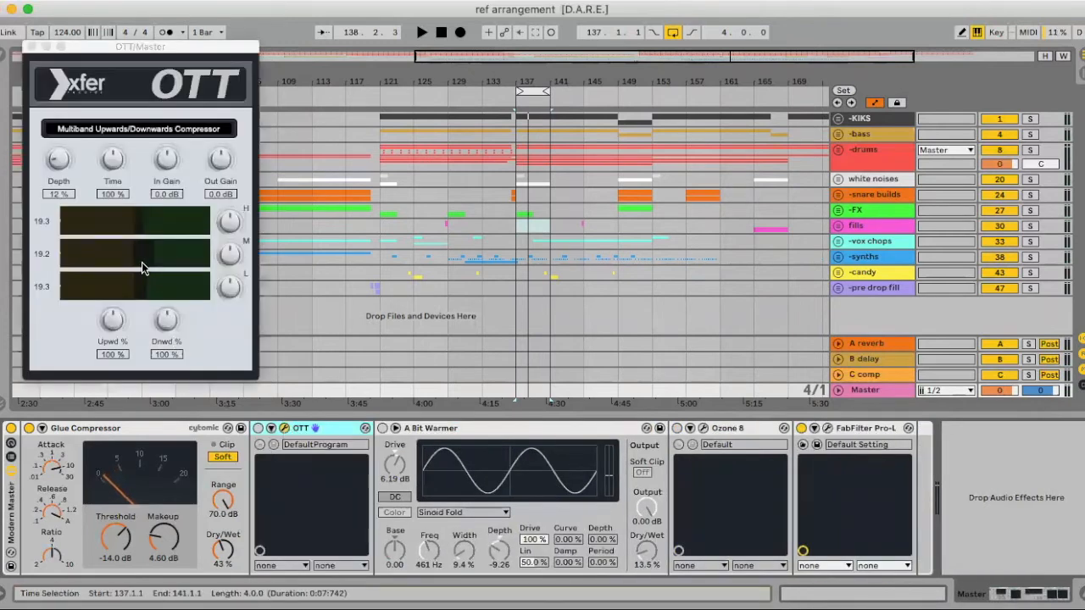
left_click_drag(126, 50, 261, 50)
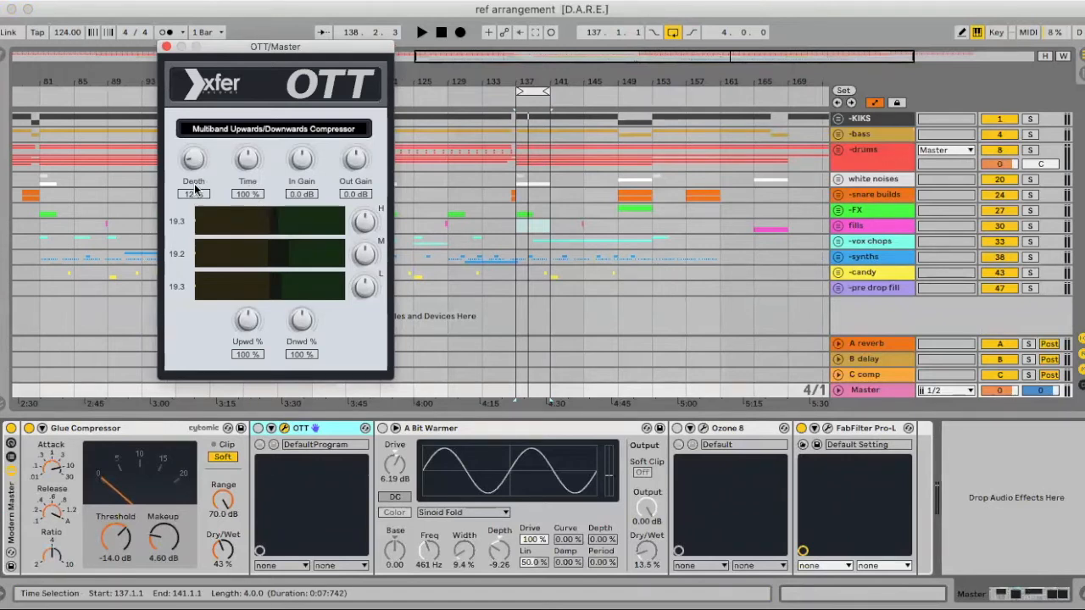
- Activate OTT, set its Depth to 11 % while auditioning the loop and close the plug-in window
left_click_drag(193, 157, 195, 233)
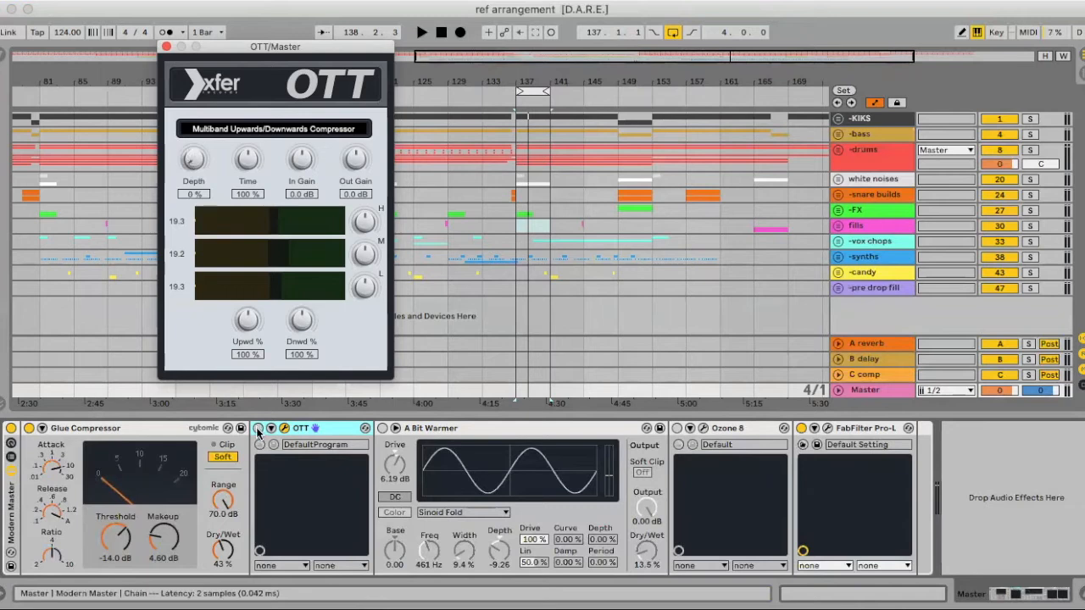
left_click(247, 391)
key("space")
mouse_move(191, 159)
left_mouse_down()
mouse_move(196, 115)
mouse_move(195, 154)
left_mouse_up()
key("space")
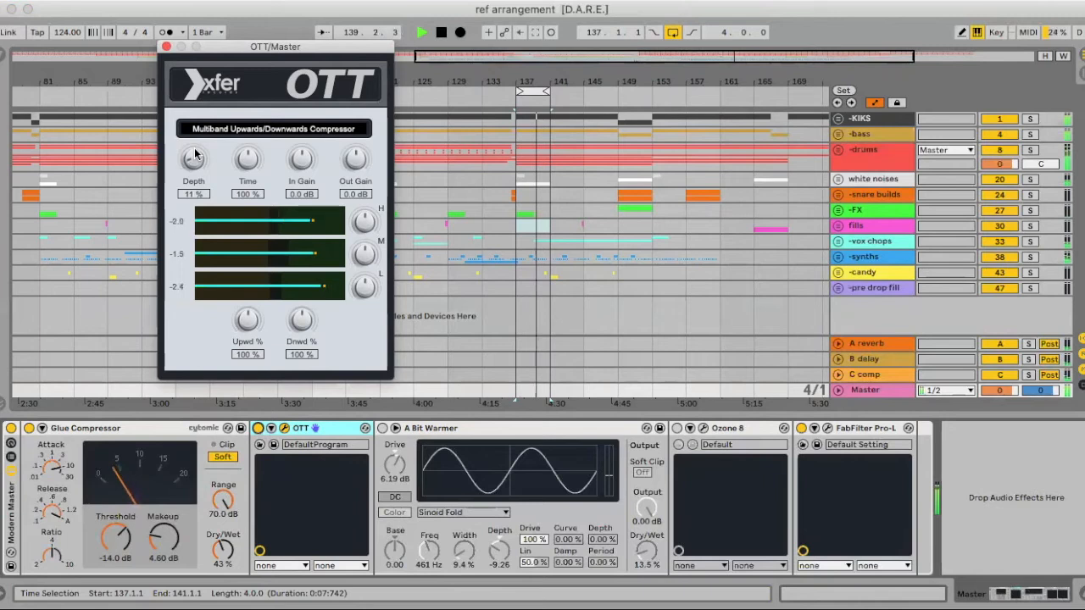
left_click(166, 46)
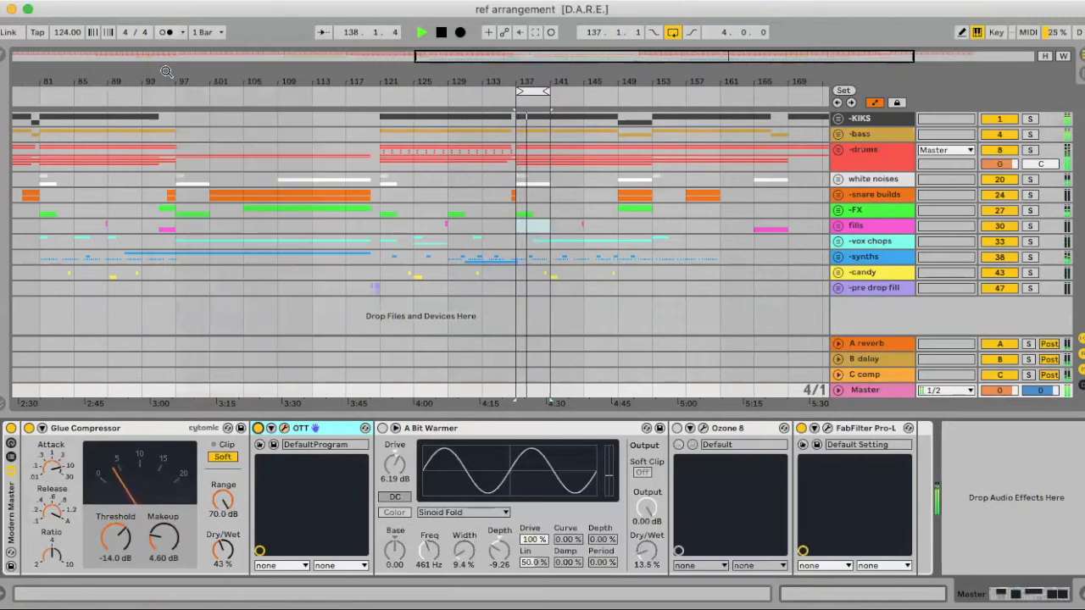
- Compare the looped drop with the Modern Master rack bypassed and active
left_click(8, 432)
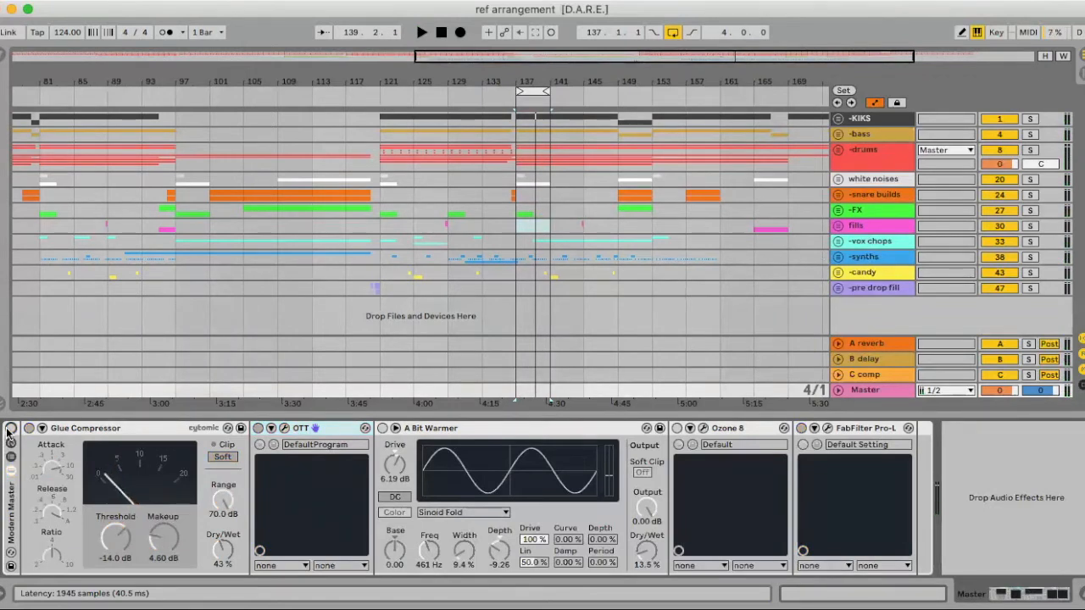
key("space")
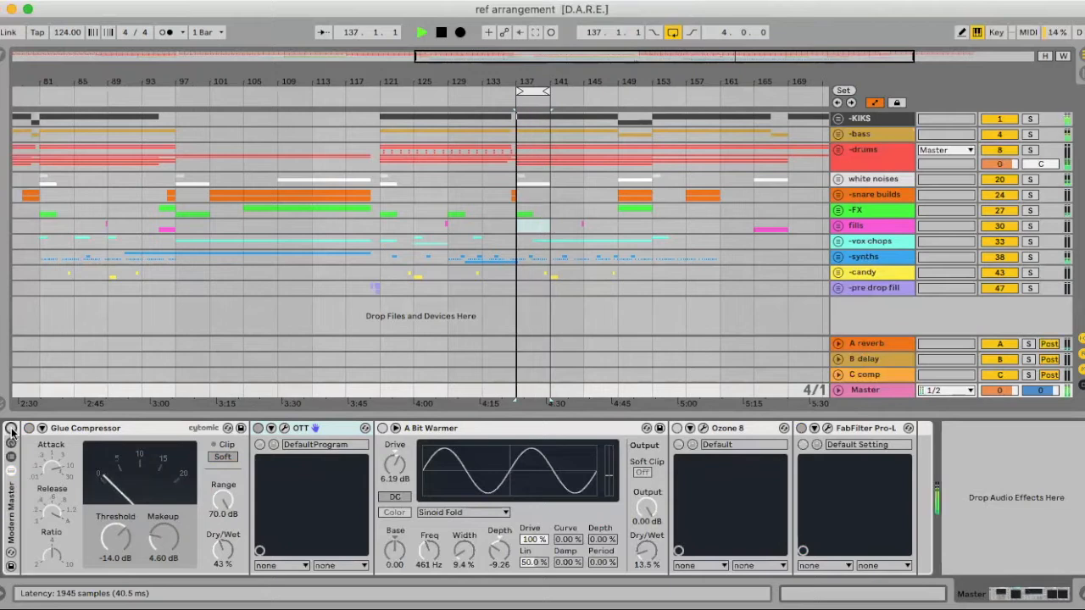
left_click(10, 432)
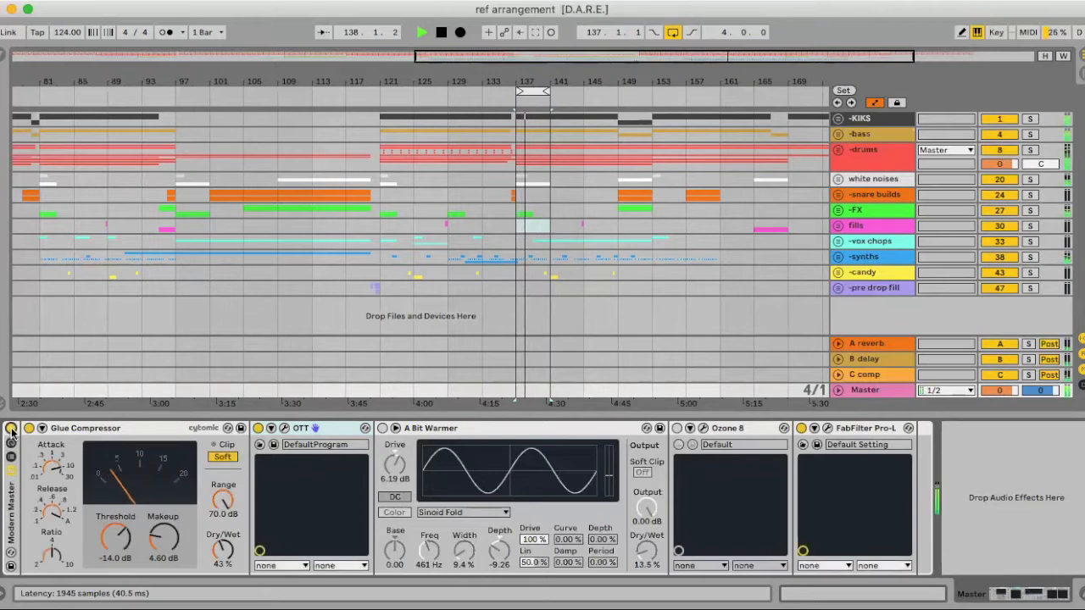
key("space")
- Look up the Saturator presets among the browser's audio effects to locate A Bit Warmer, then hide the browser
left_click(410, 434)
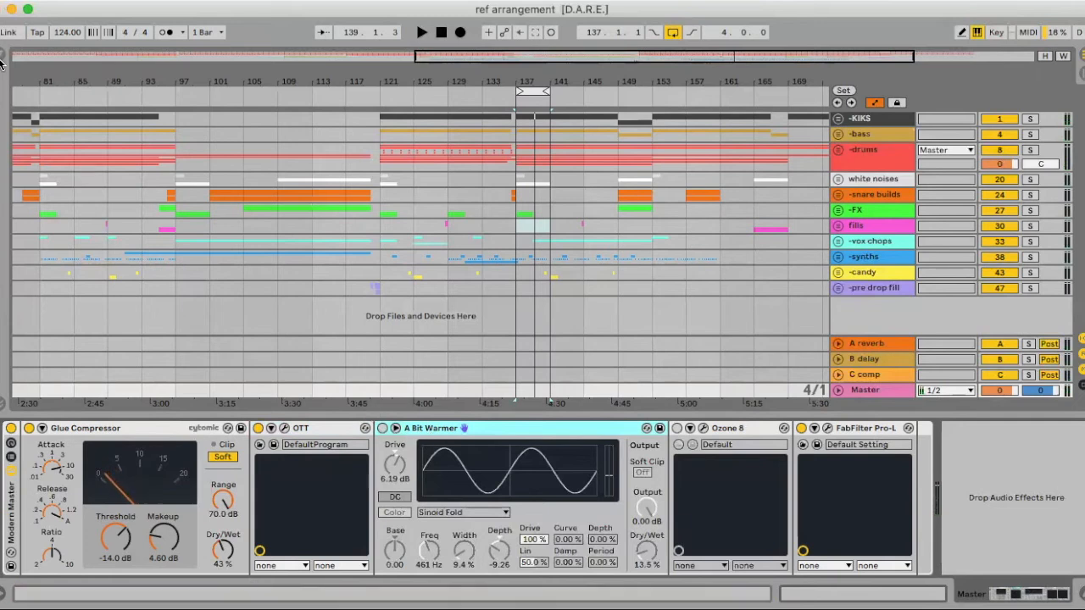
left_click(2, 58)
left_click(25, 170)
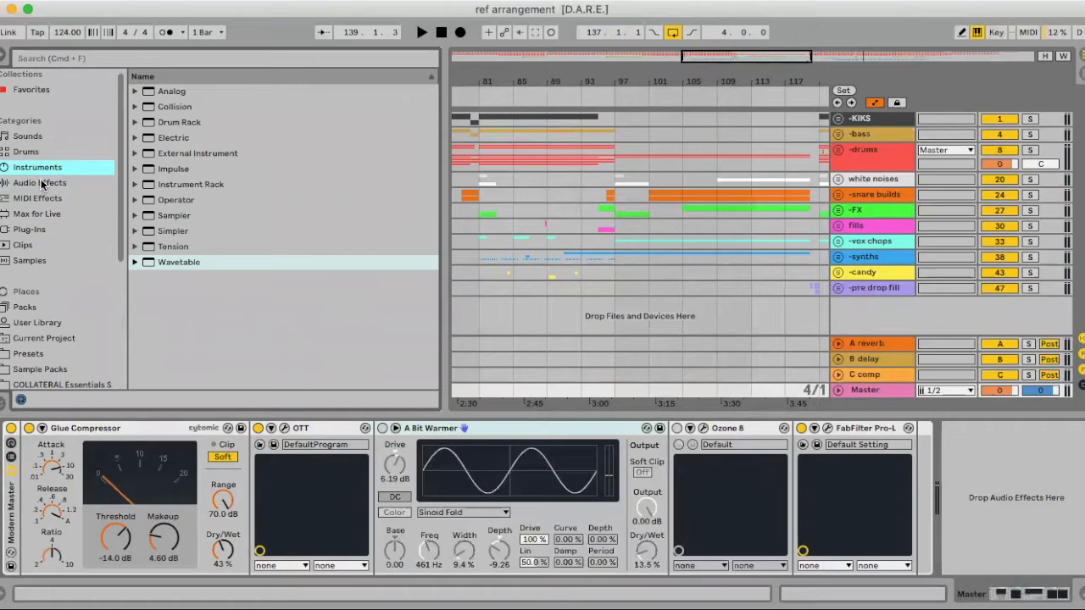
key("Down")
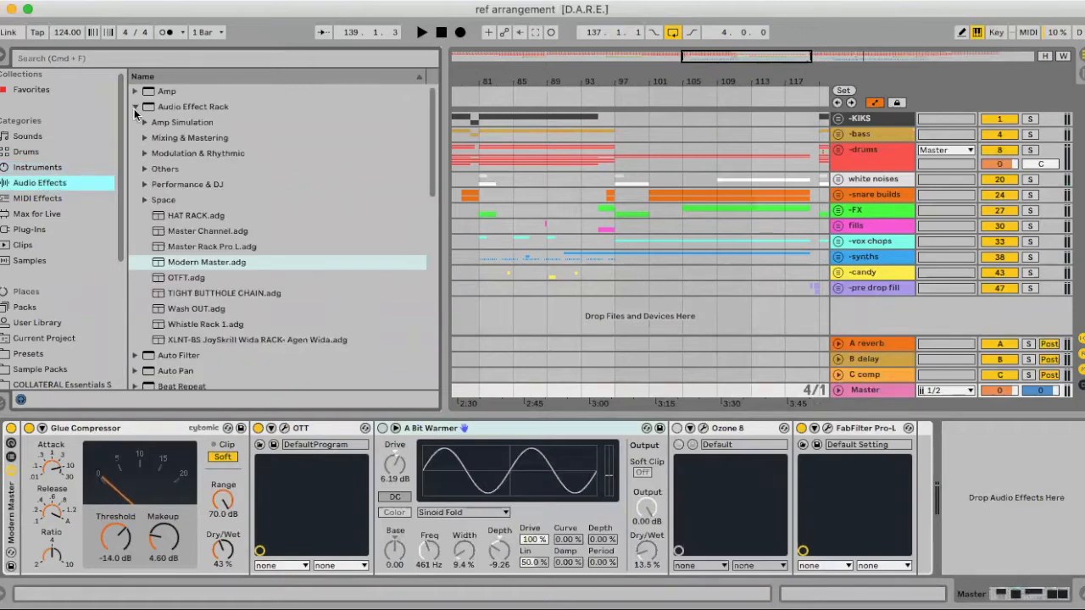
left_click(135, 107)
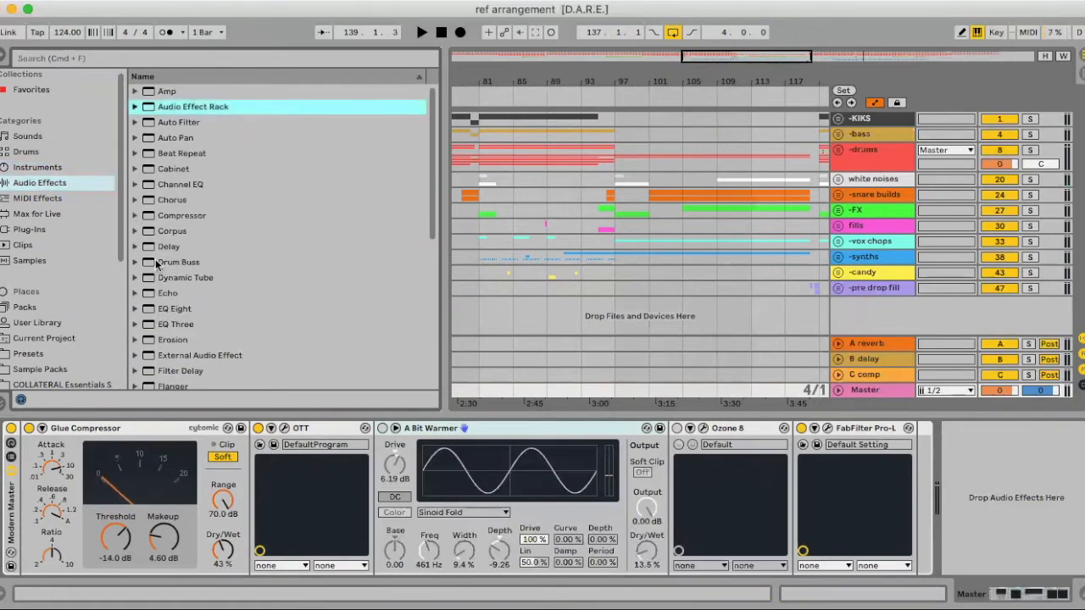
scroll(158, 263, "down", 6)
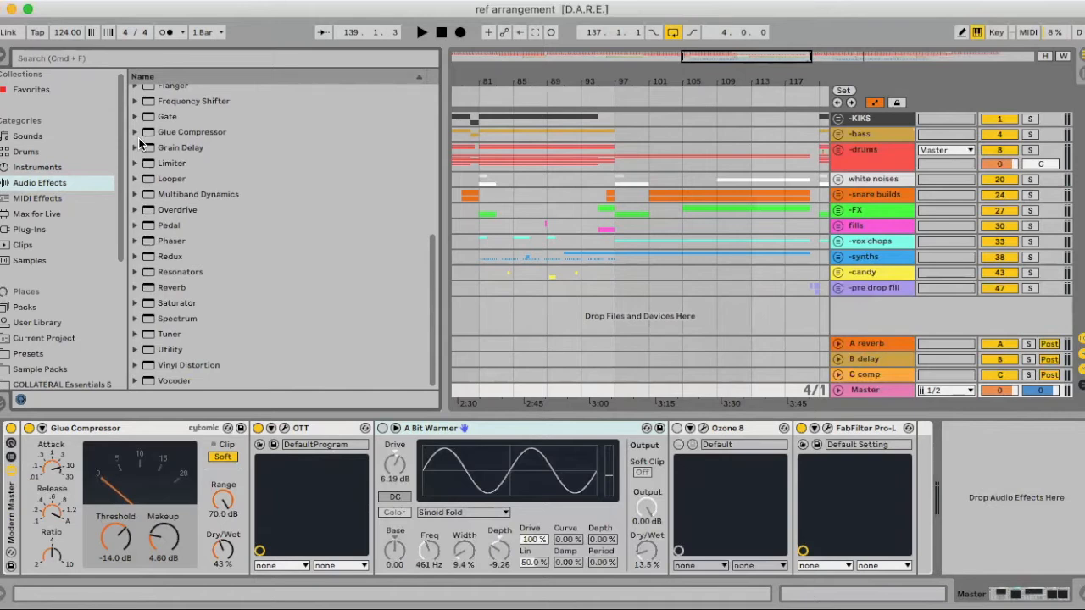
left_click(150, 305)
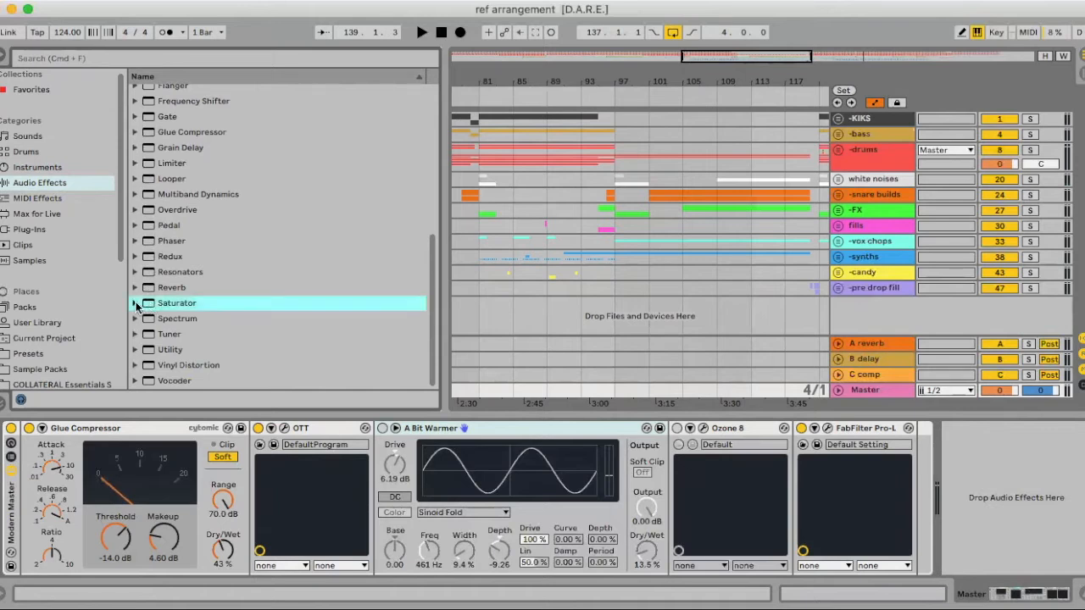
left_click(136, 304)
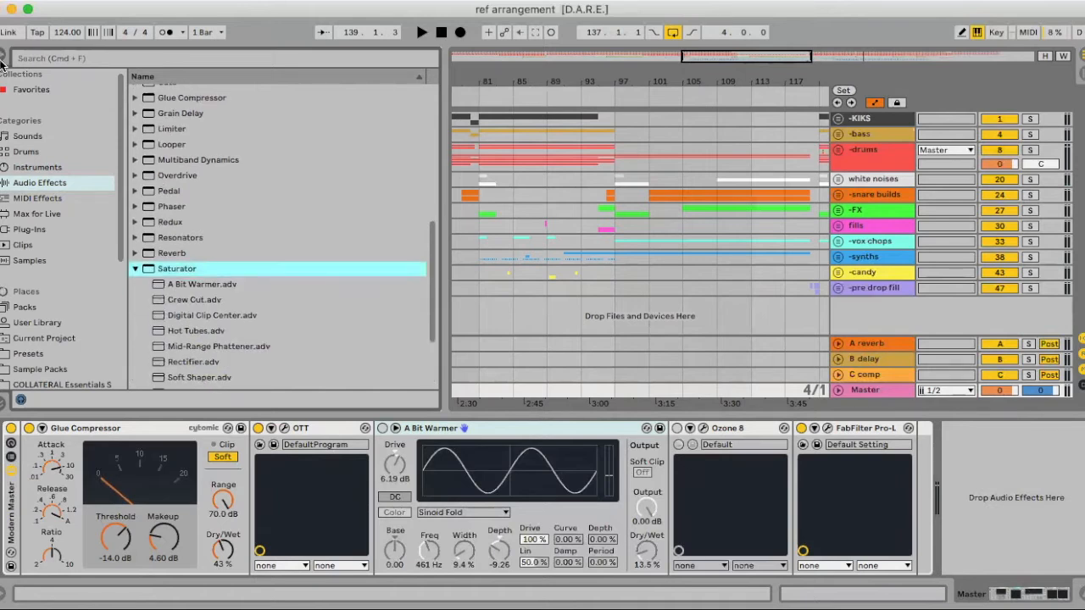
left_click(3, 59)
- Activate the A Bit Warmer saturator, turn its Soft Clip on and set Dry/Wet to 6.35 %
left_click(382, 429)
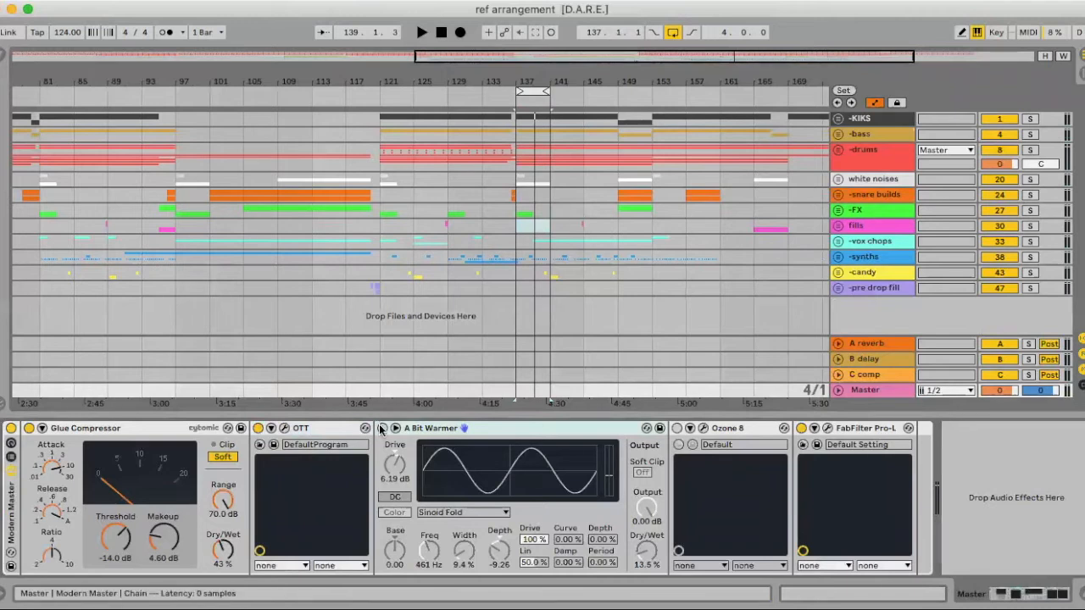
key("space")
left_click(642, 472)
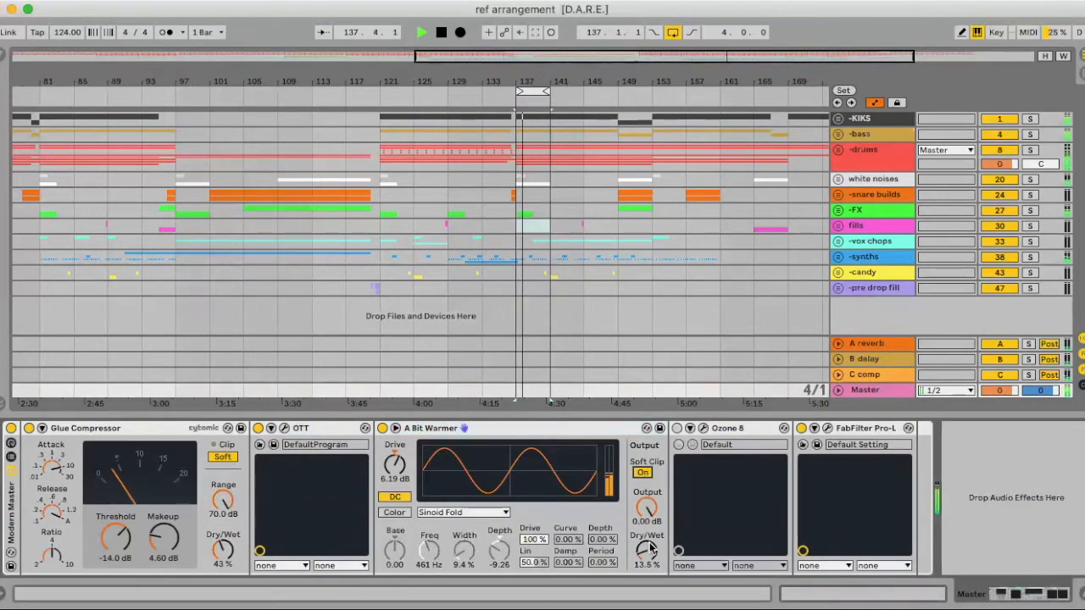
left_click_drag(650, 550, 650, 561)
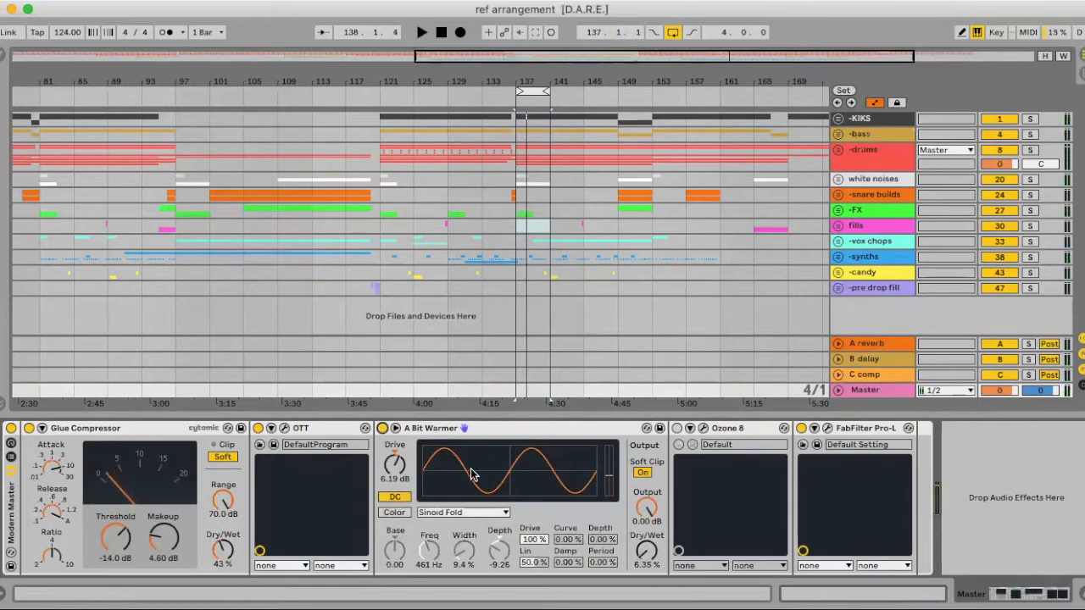
- Open the Ozone 8 window and solo the Imager's lowest band to audition it
left_click(703, 430)
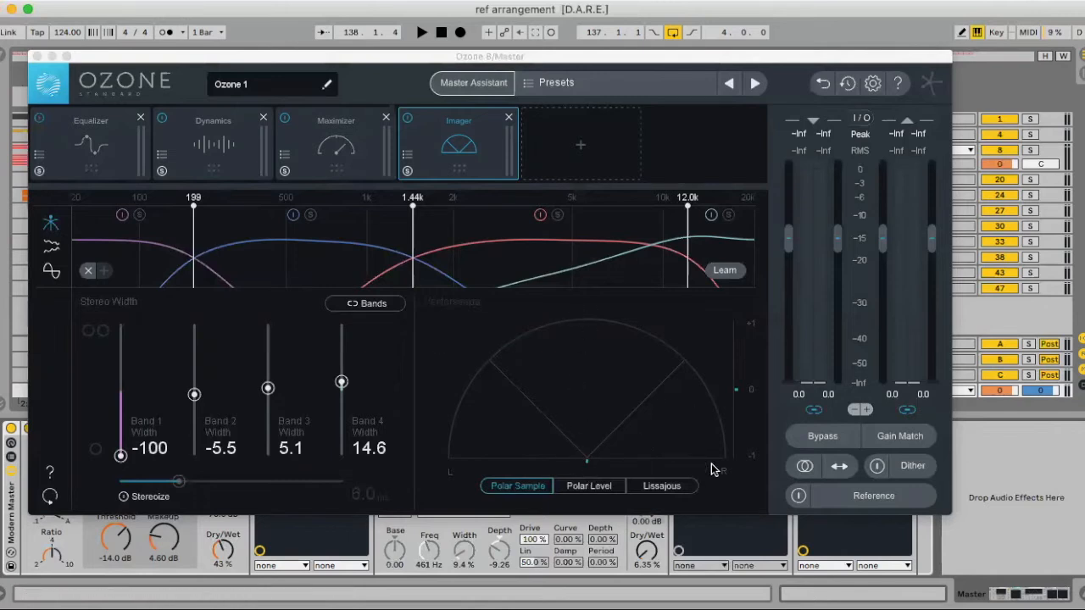
left_click(141, 217)
key("space")
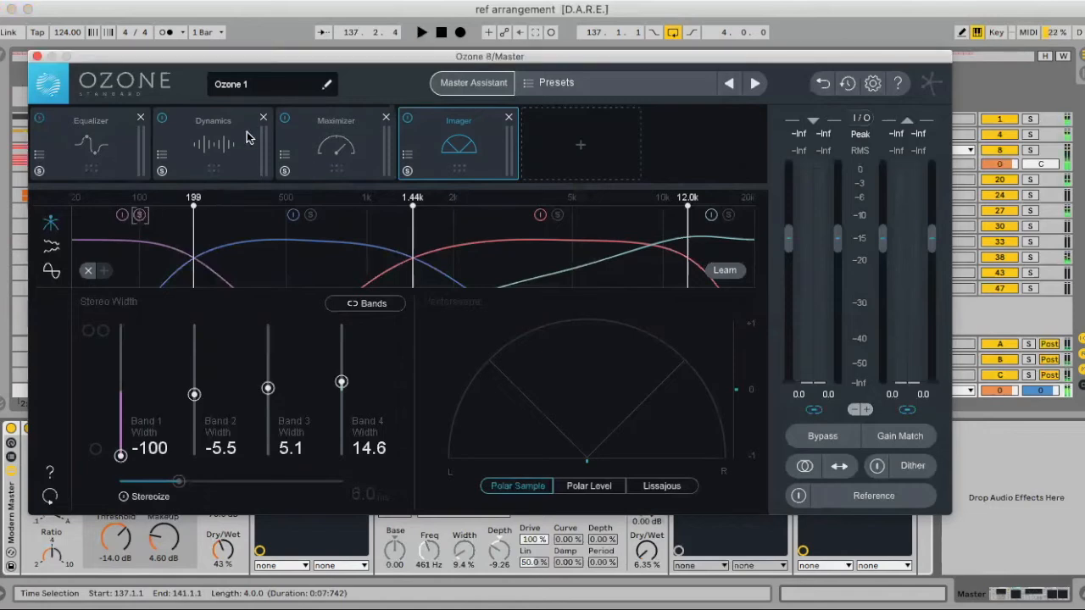
- Reopen the Ozone 8 window, audition the Imager's soloed lowest band over the loop, and turn its solo off
left_click(38, 56)
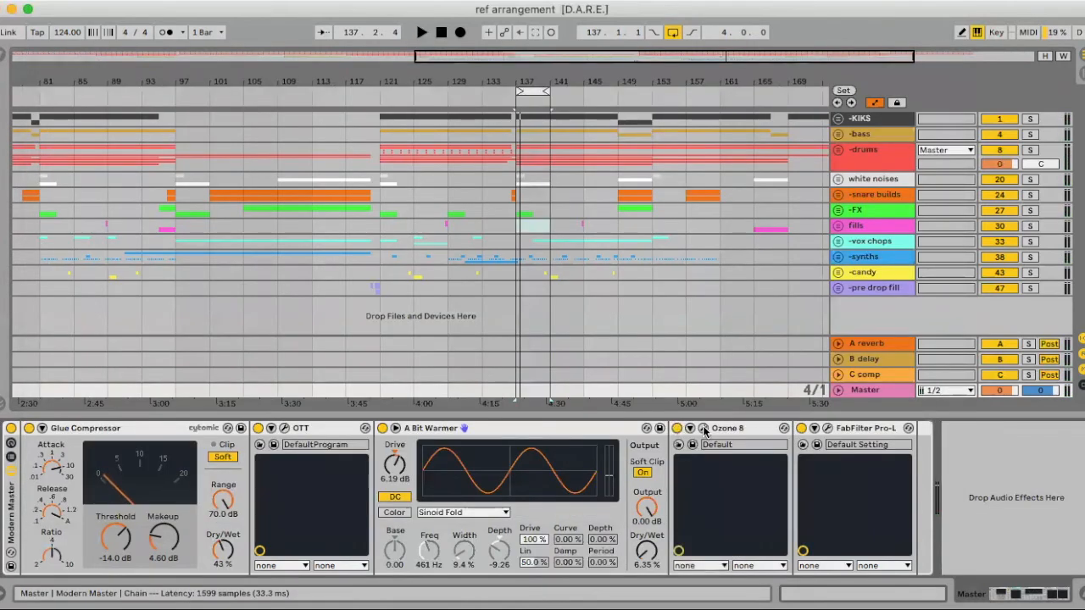
left_click(703, 429)
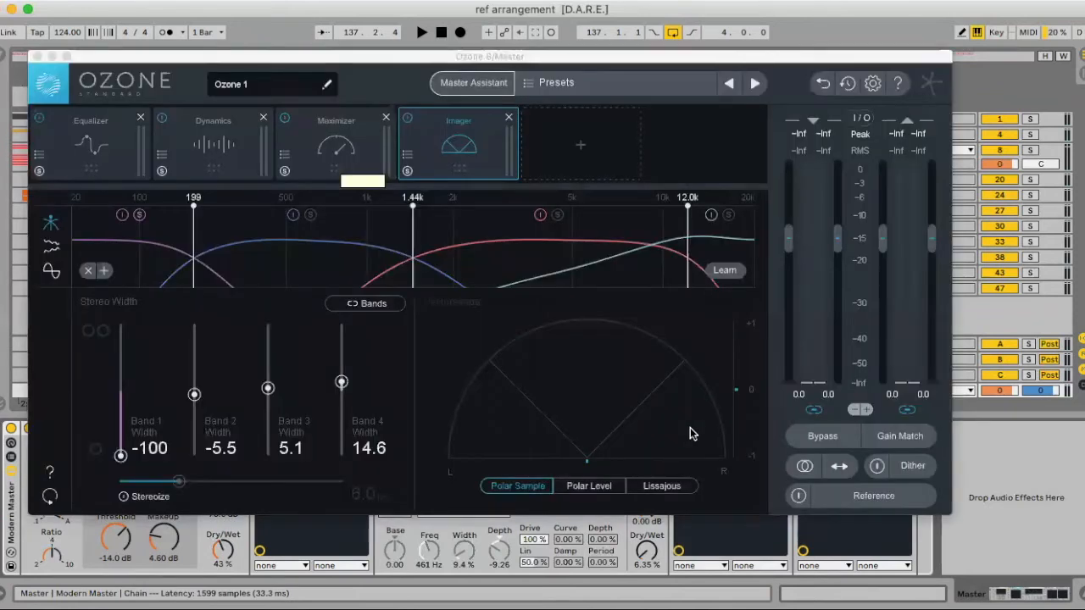
key("space")
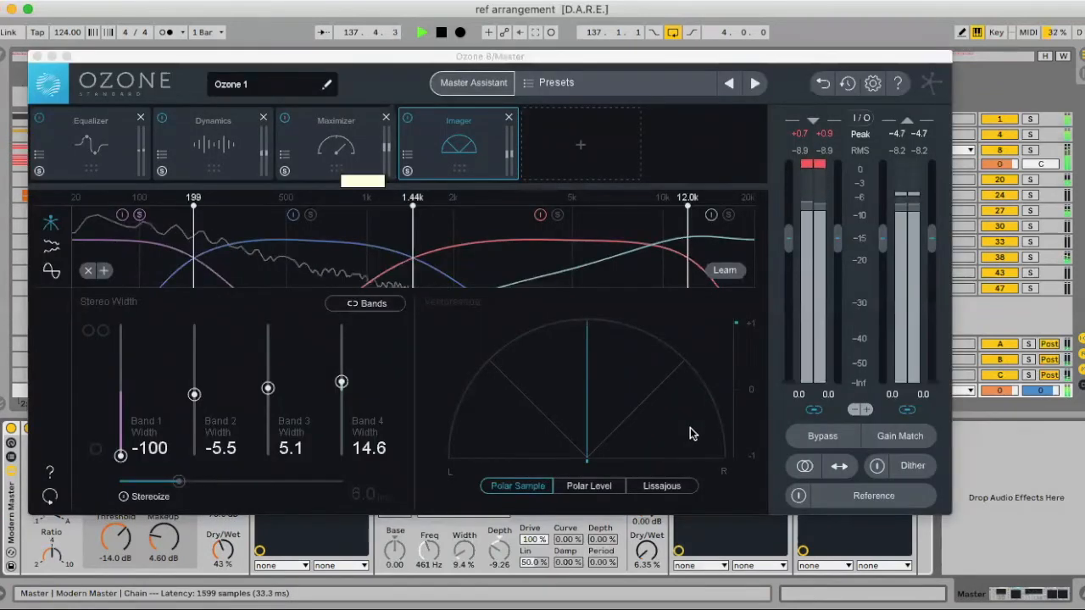
key("space")
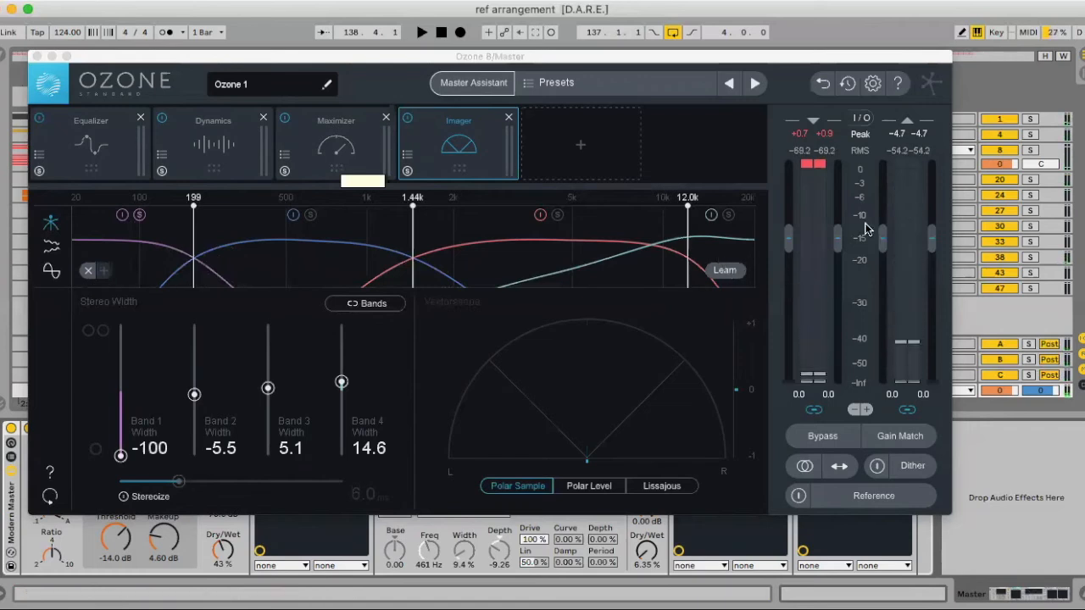
left_click(140, 216)
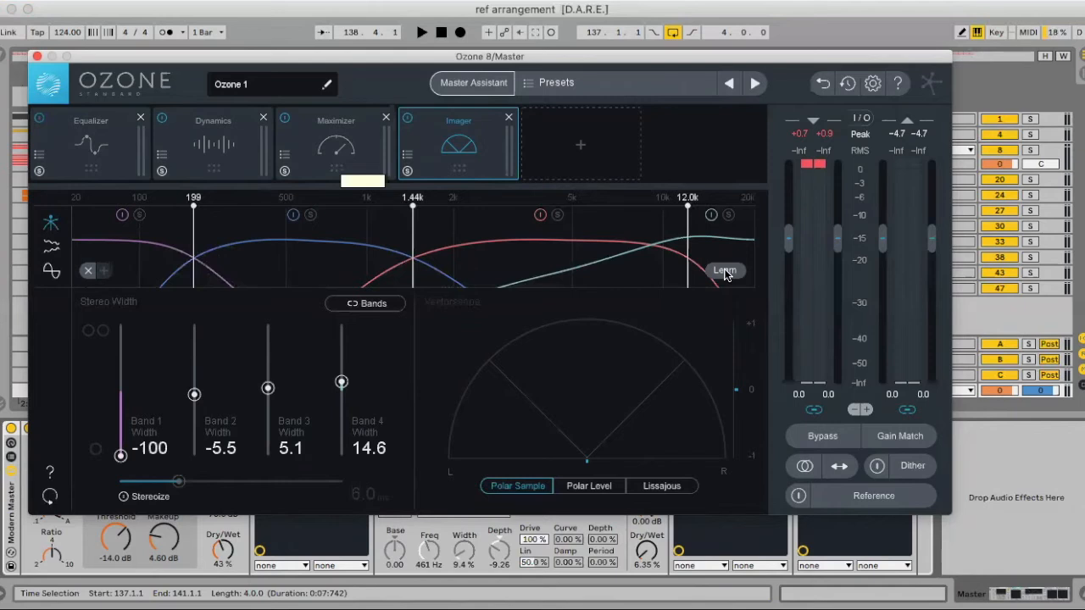
- Let the Imager learn its crossover points from the playing loop, then move the second crossover to 1.06 kHz
key("space")
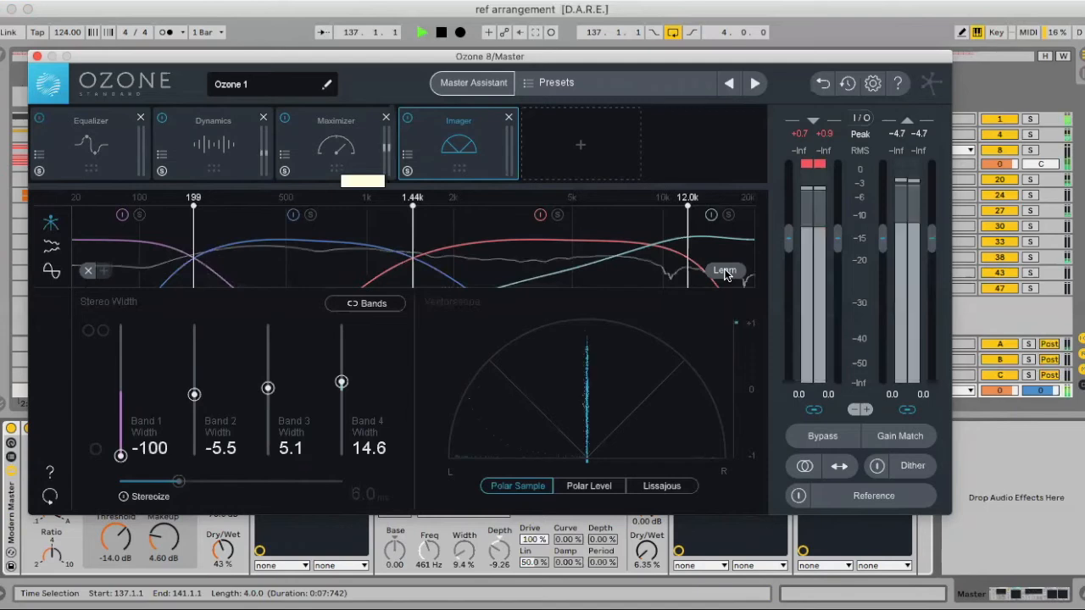
left_click(725, 271)
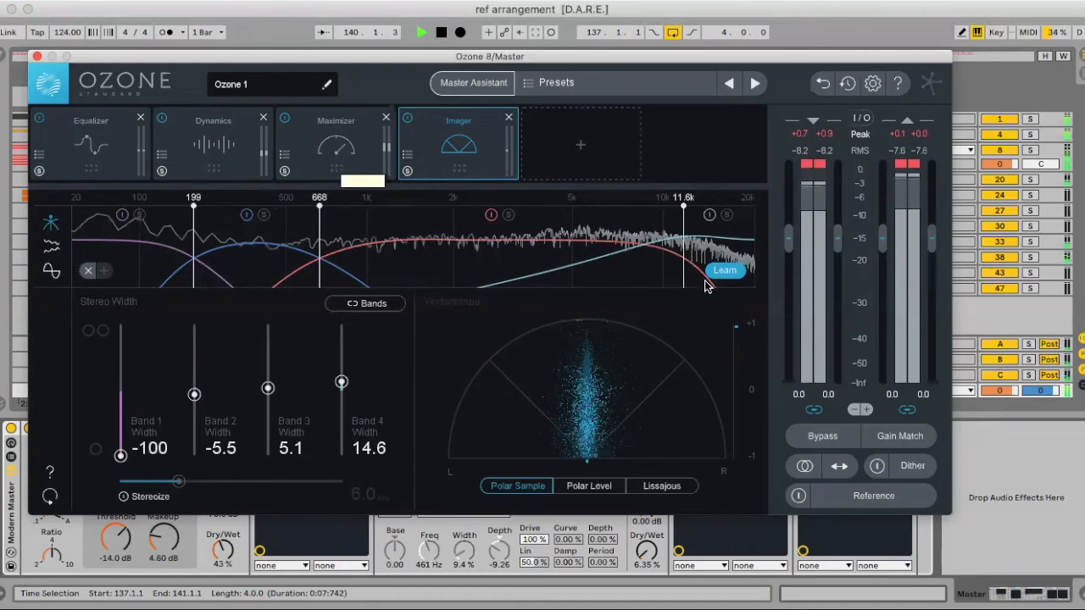
key("space")
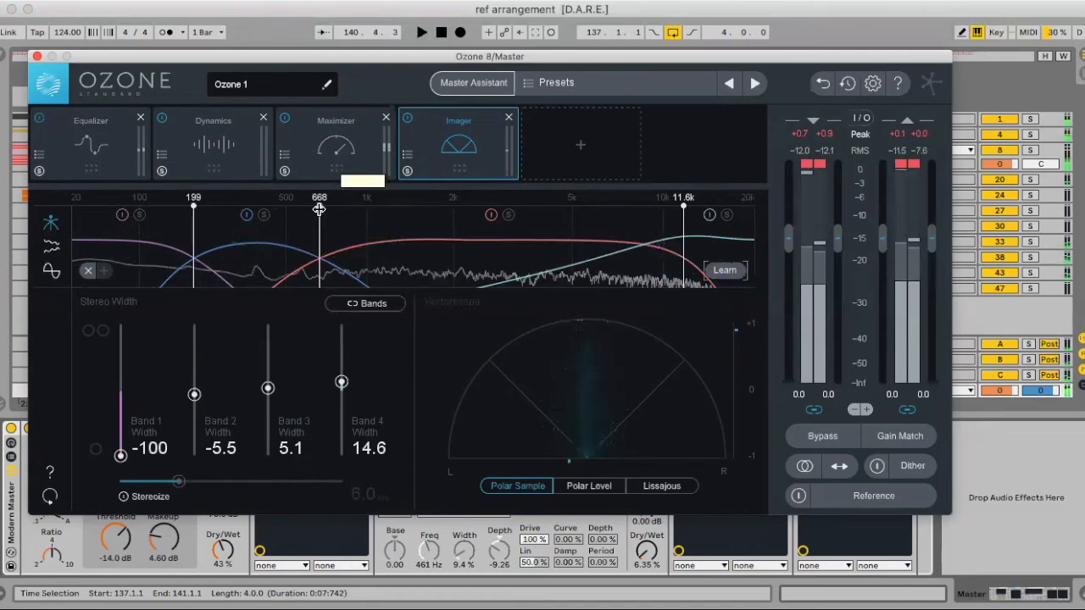
left_click_drag(319, 203, 375, 201)
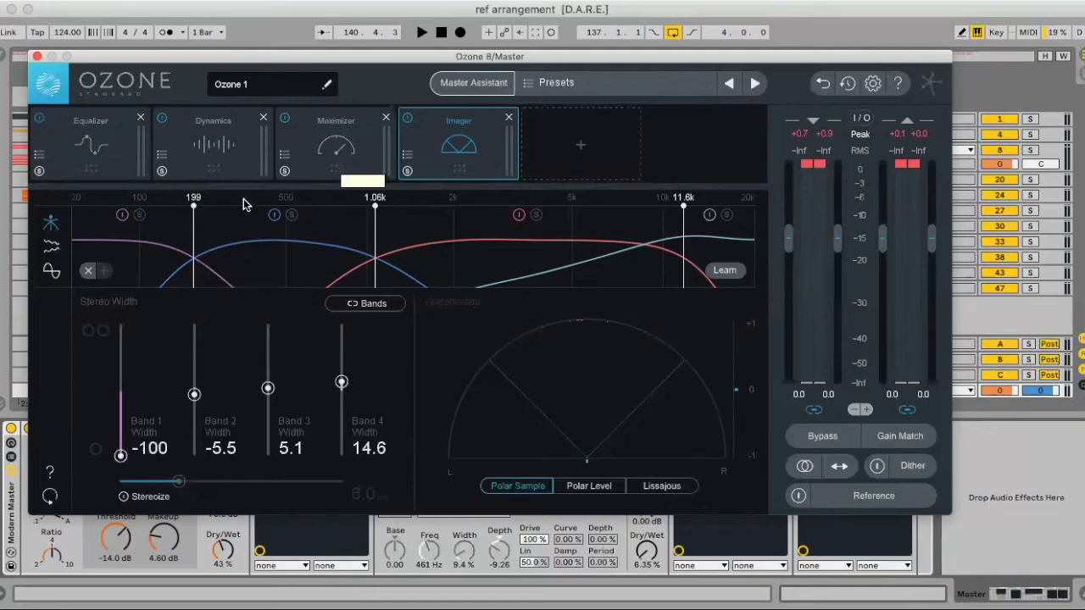
- Solo the Imager's second band during playback and set its stereo width to -5.1
key("space")
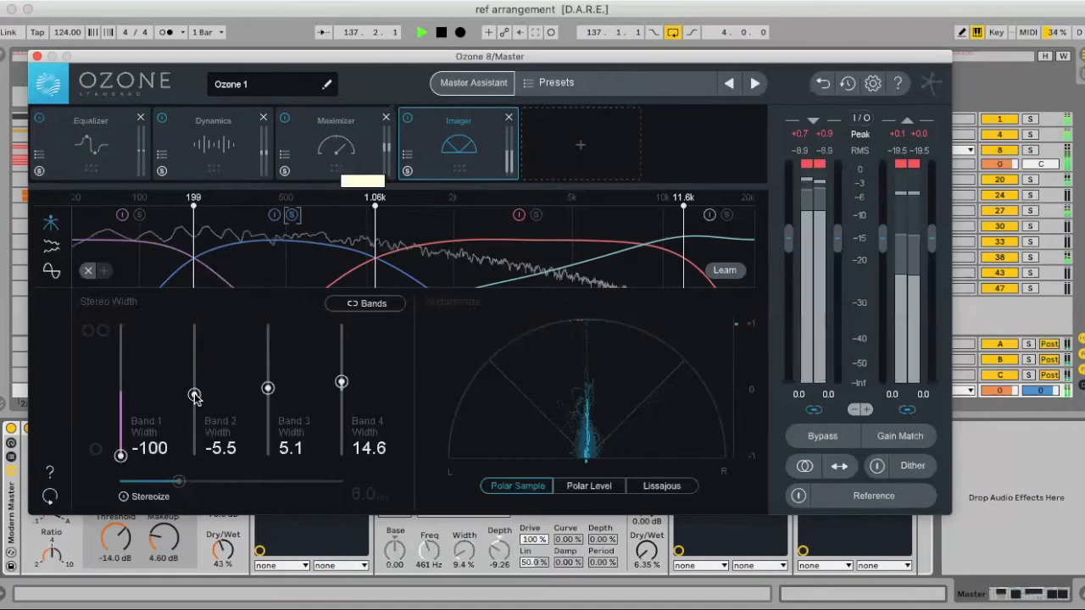
left_click_drag(194, 395, 195, 396)
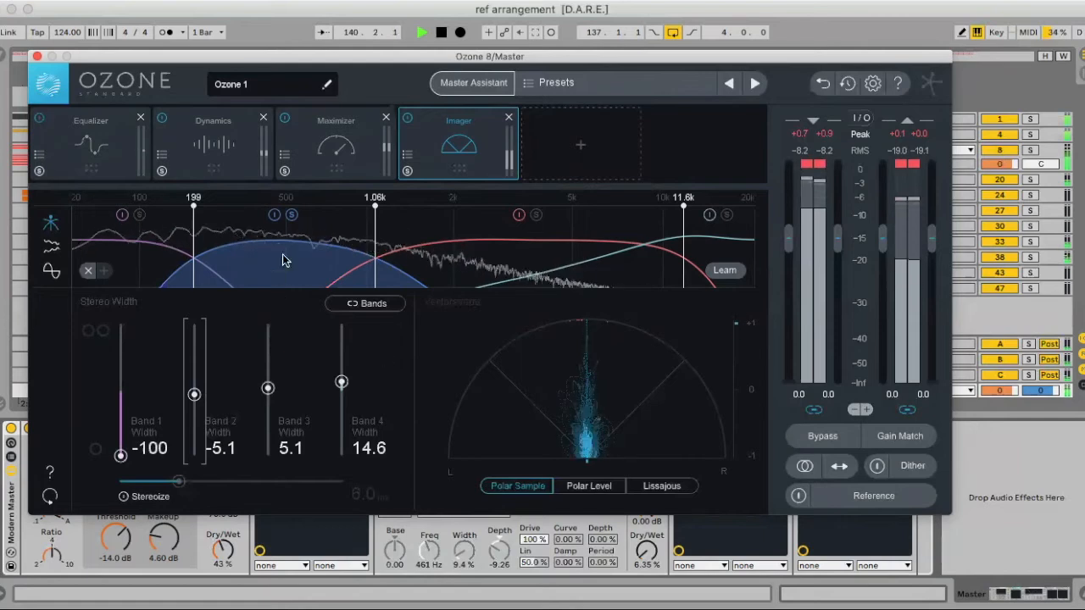
key("space")
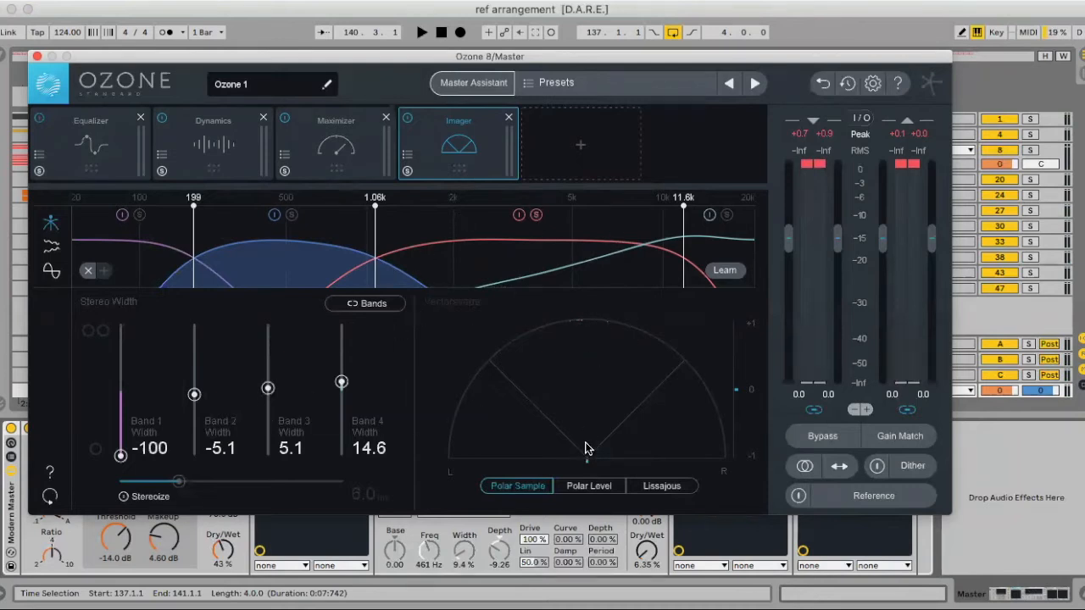
- Audition the Imager's third band soloed over the loop, then turn its solo off
key("space")
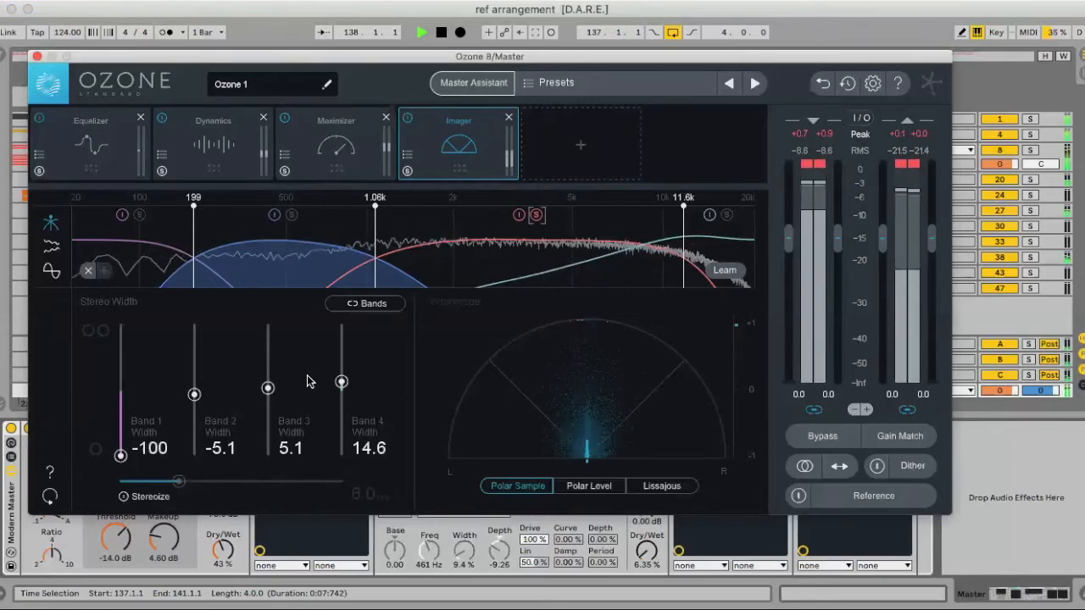
left_click(536, 215)
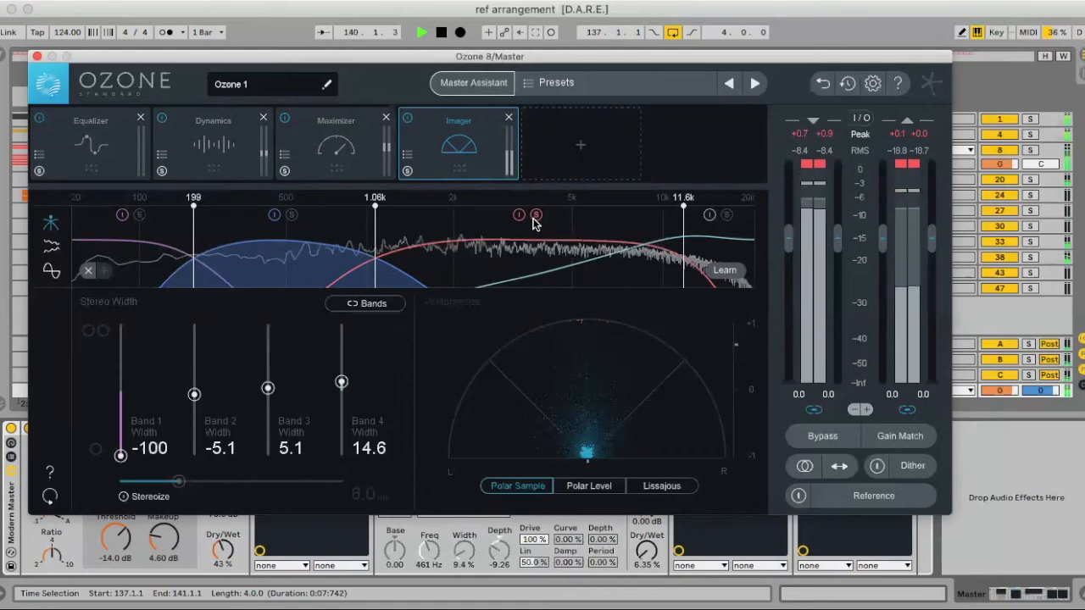
left_click(536, 215)
- Solo the Imager's fourth band and set its width to 13.9, then unsolo it and play all bands together
key("space")
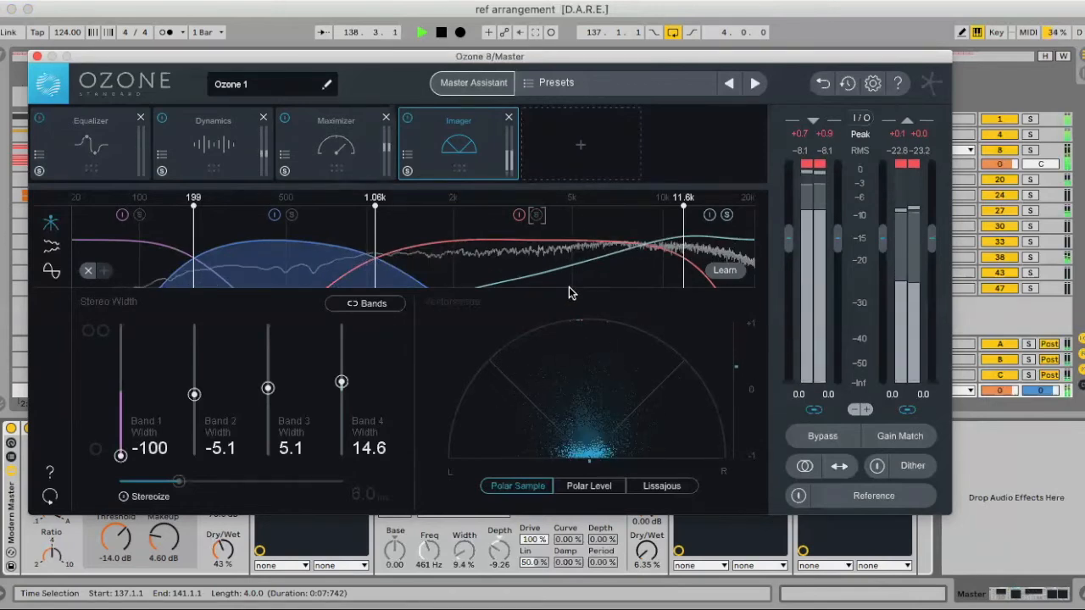
key("space")
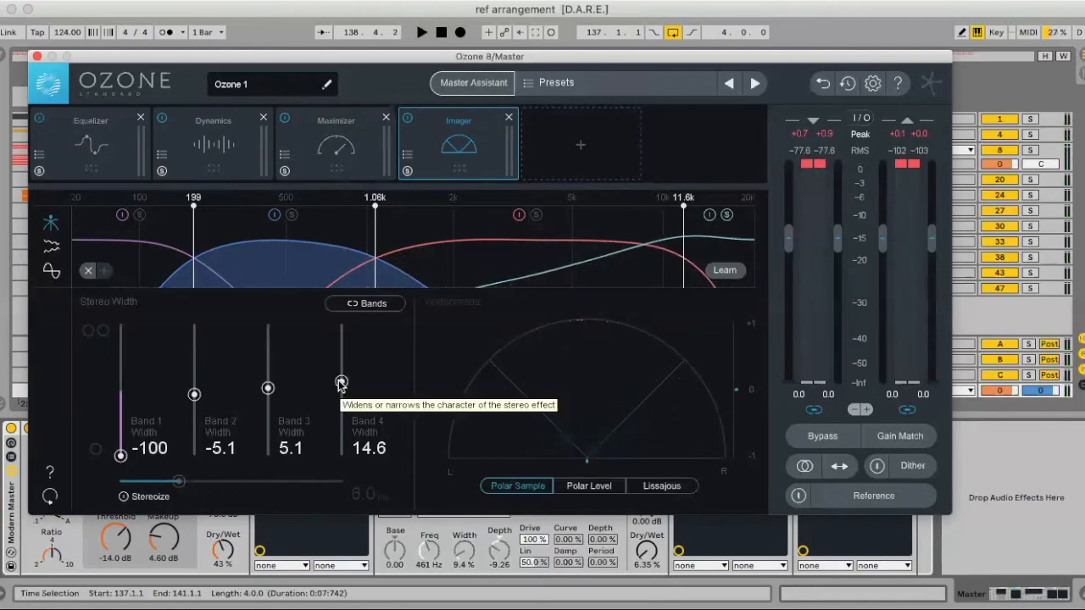
mouse_move(341, 383)
left_mouse_down()
mouse_move(338, 460)
mouse_move(340, 325)
mouse_move(339, 384)
left_mouse_up()
key("space")
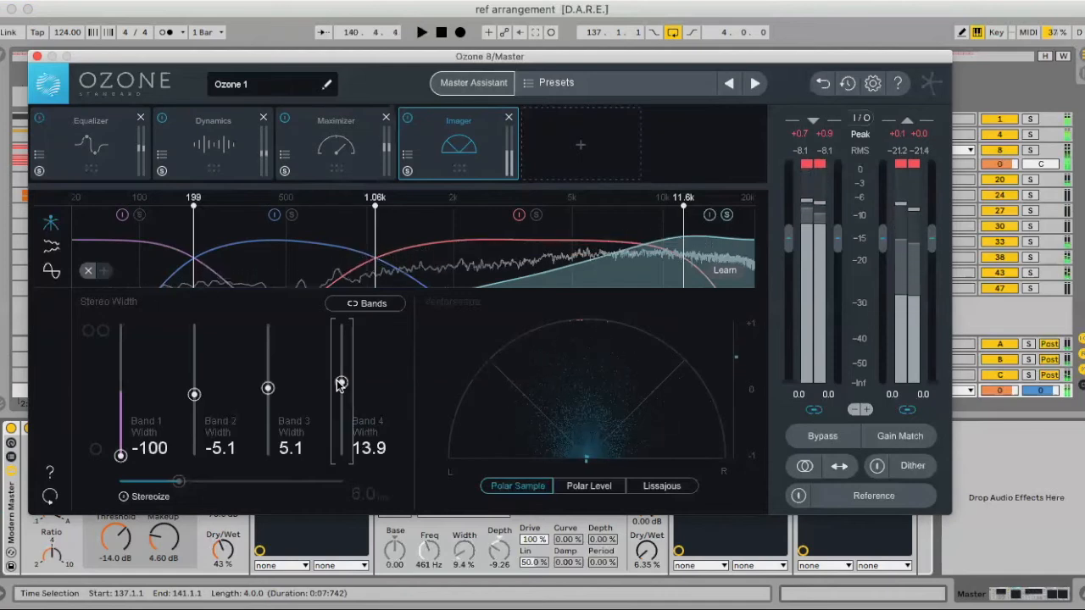
key("space")
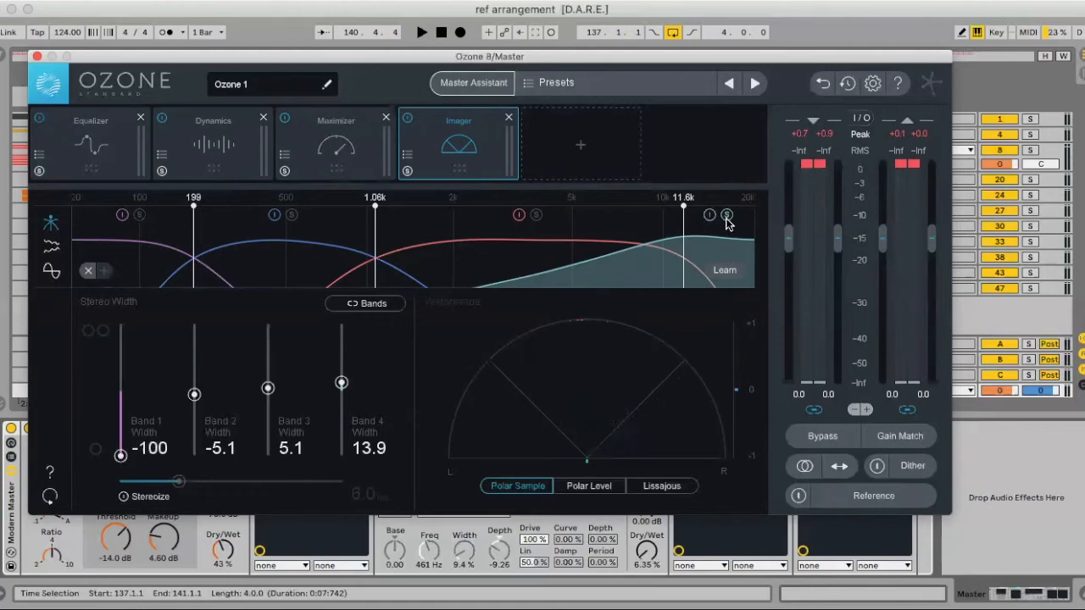
key("space")
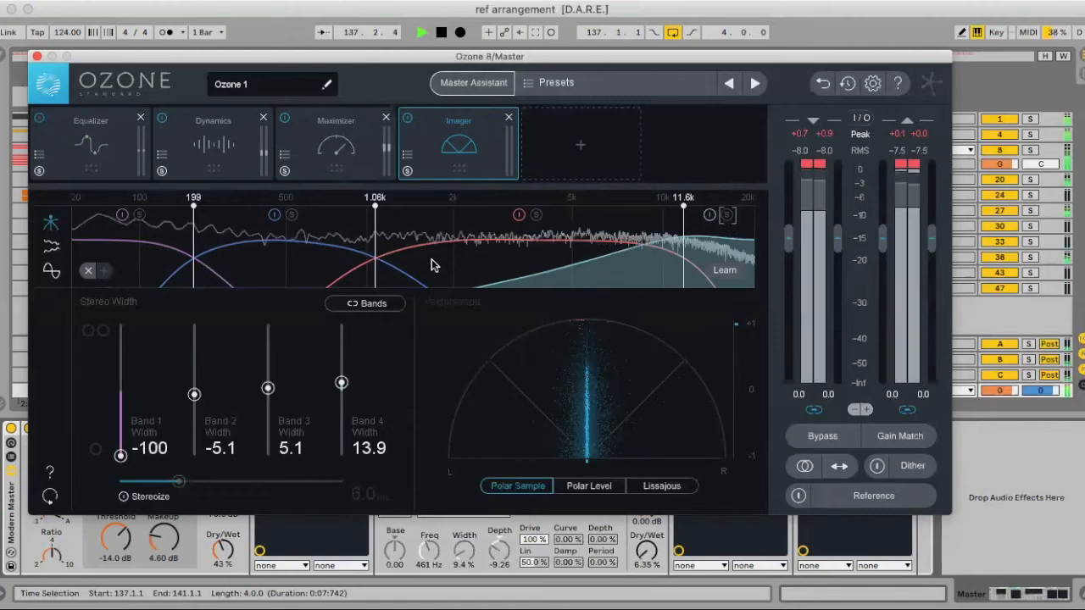
key("space")
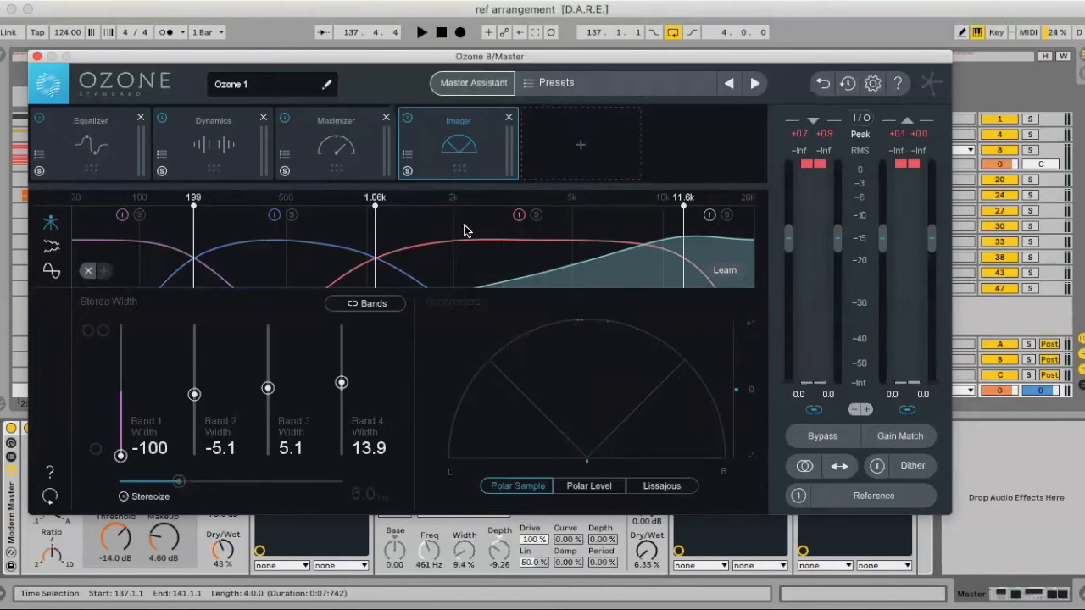
- Set the Maximizer's ceiling to -0.1 dB, threshold to -2.2 dB and character to 1.05 while the loop plays
left_click(336, 130)
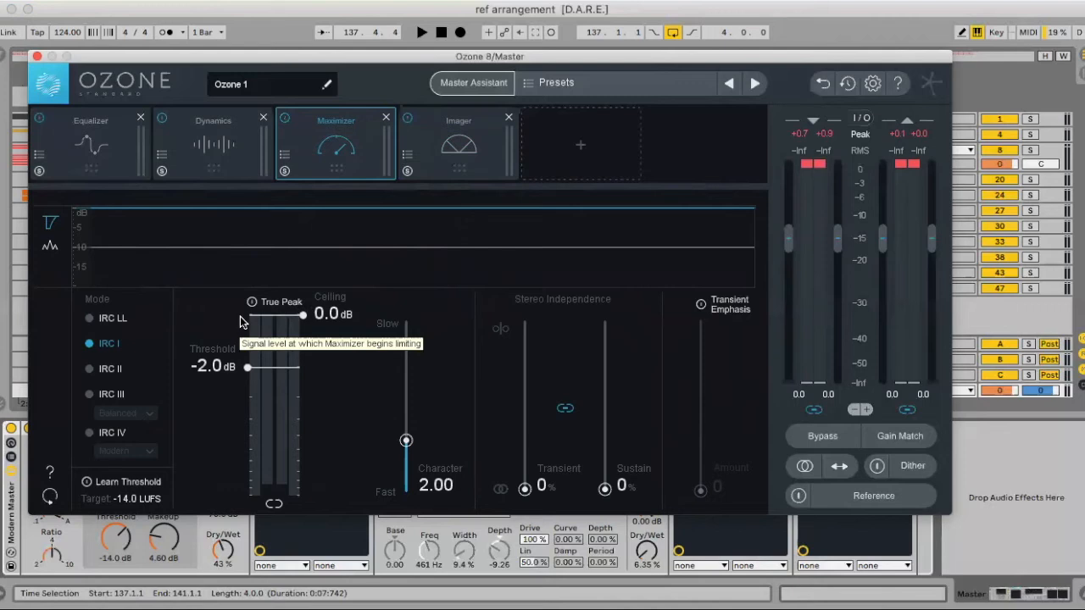
key("space")
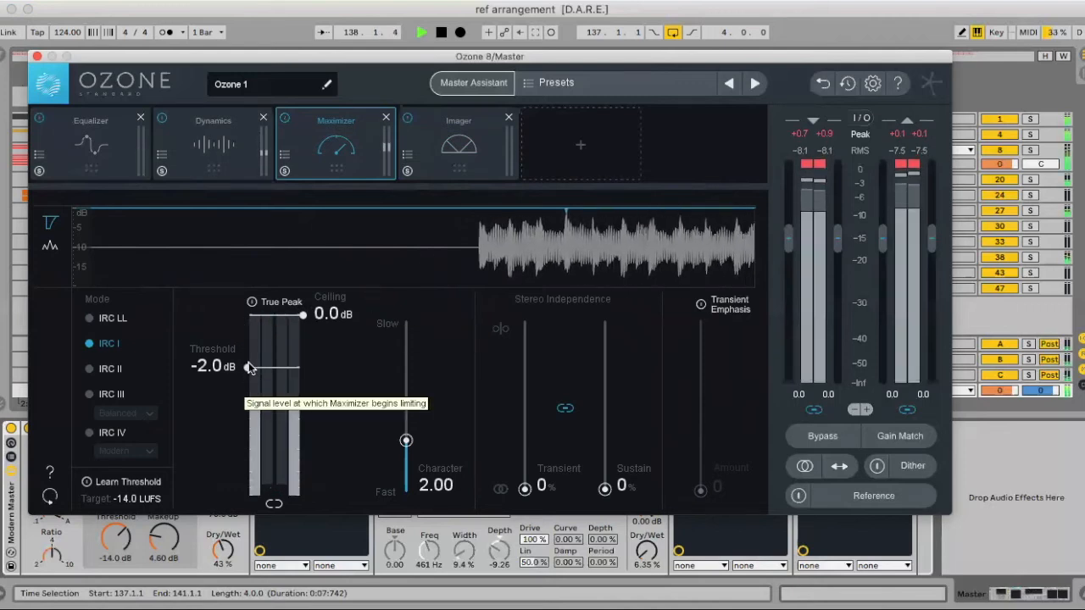
mouse_move(303, 318)
left_mouse_down()
mouse_move(304, 336)
mouse_move(303, 319)
left_mouse_up()
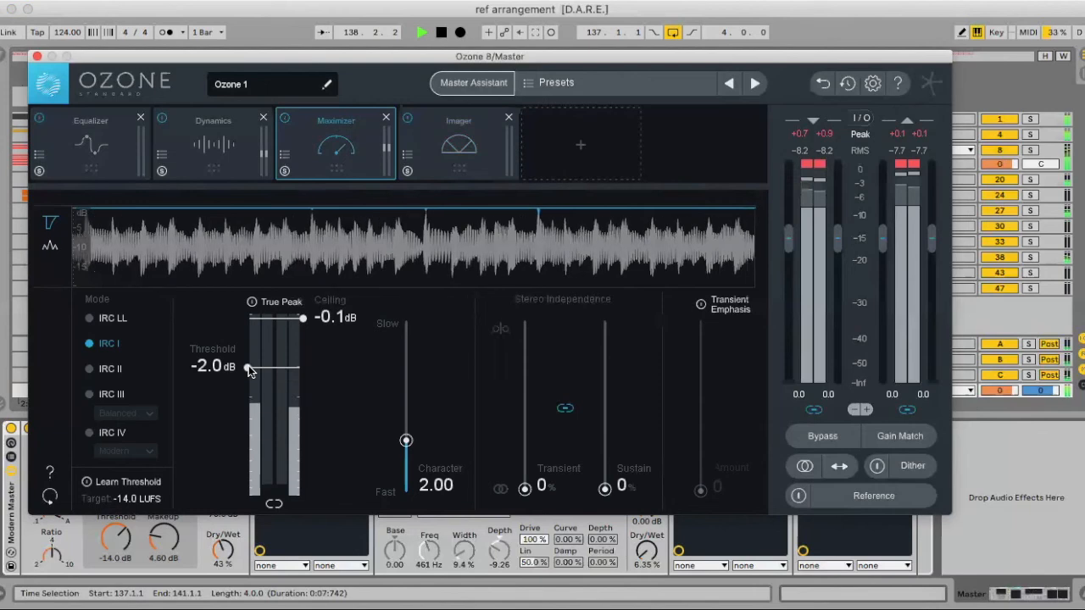
left_click_drag(250, 367, 250, 371)
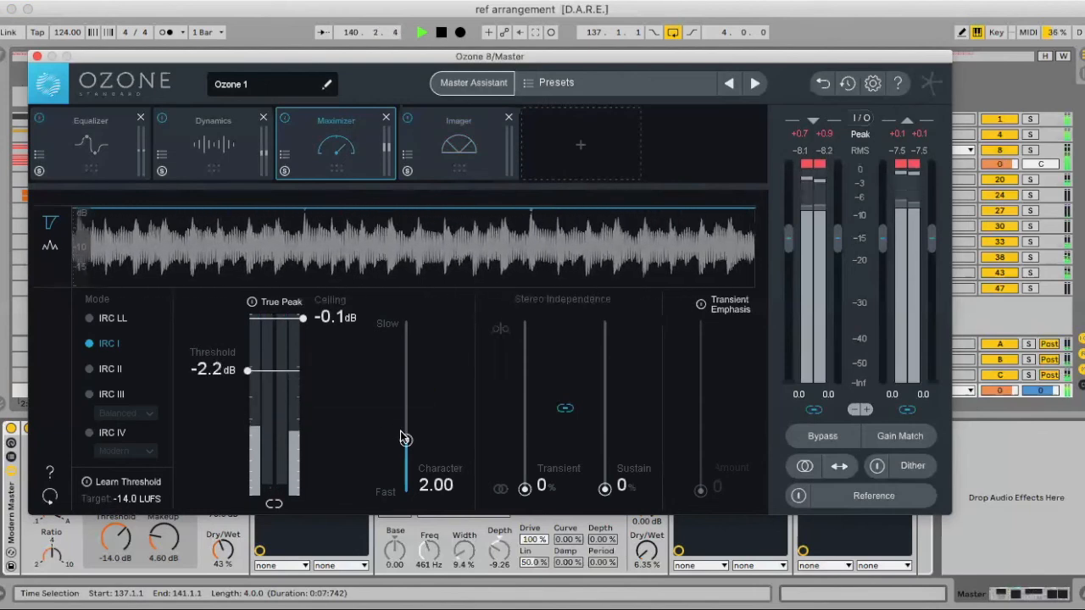
left_click_drag(405, 443, 406, 464)
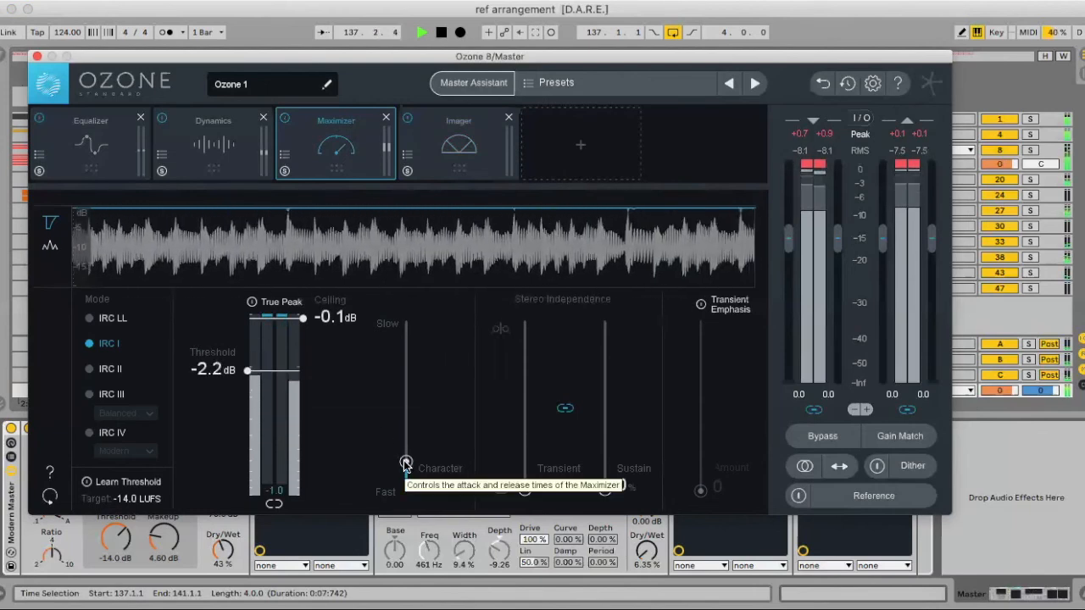
key("space")
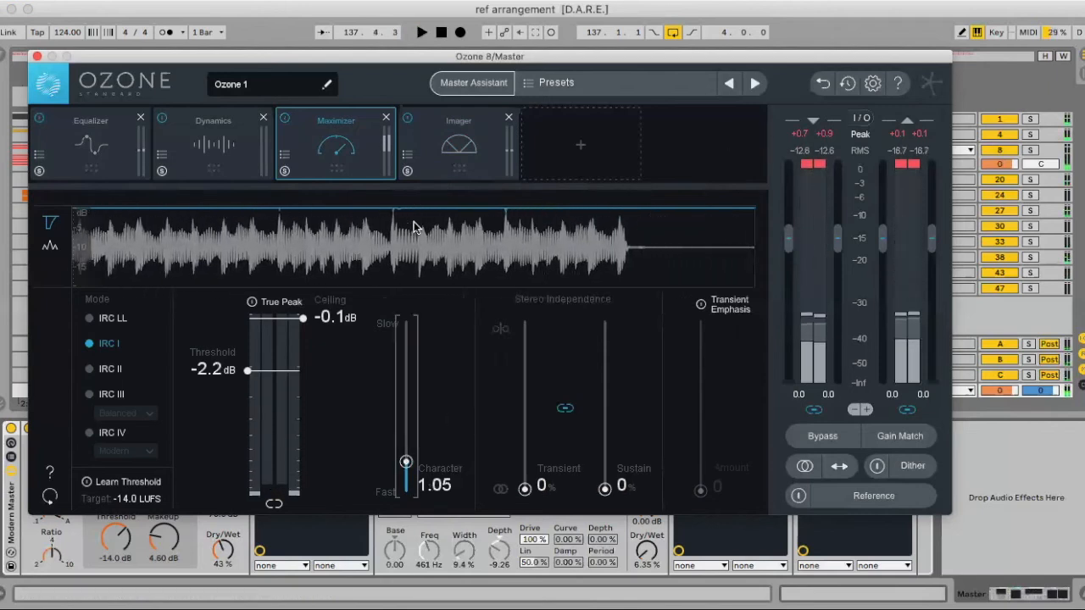
- Remove the Dynamics module from the Ozone chain and raise the Equalizer's band 7 high shelf to 1.0 dB
left_click(219, 127)
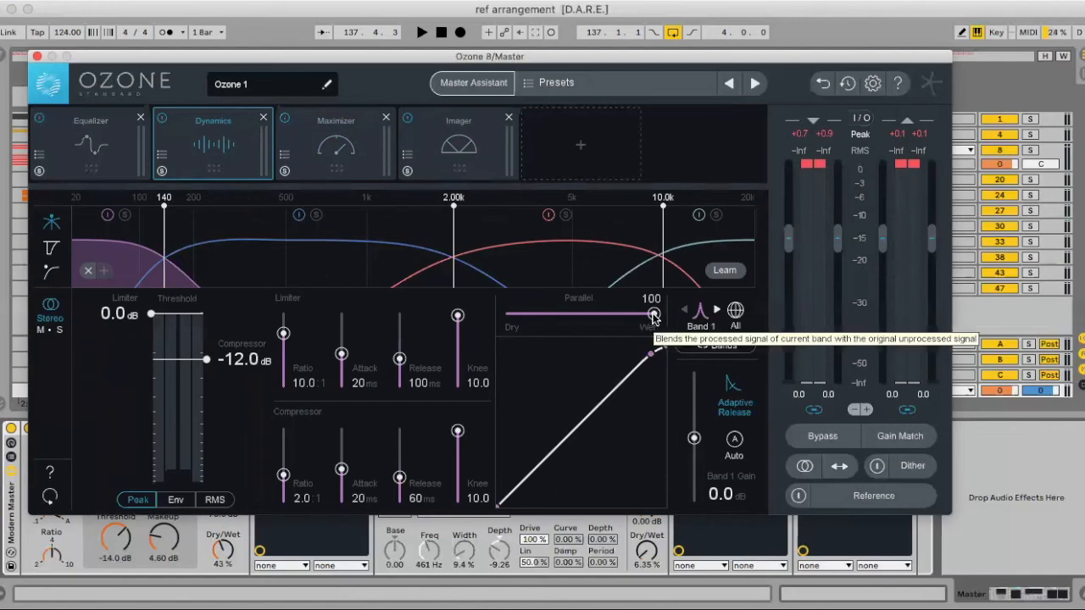
left_click(262, 120)
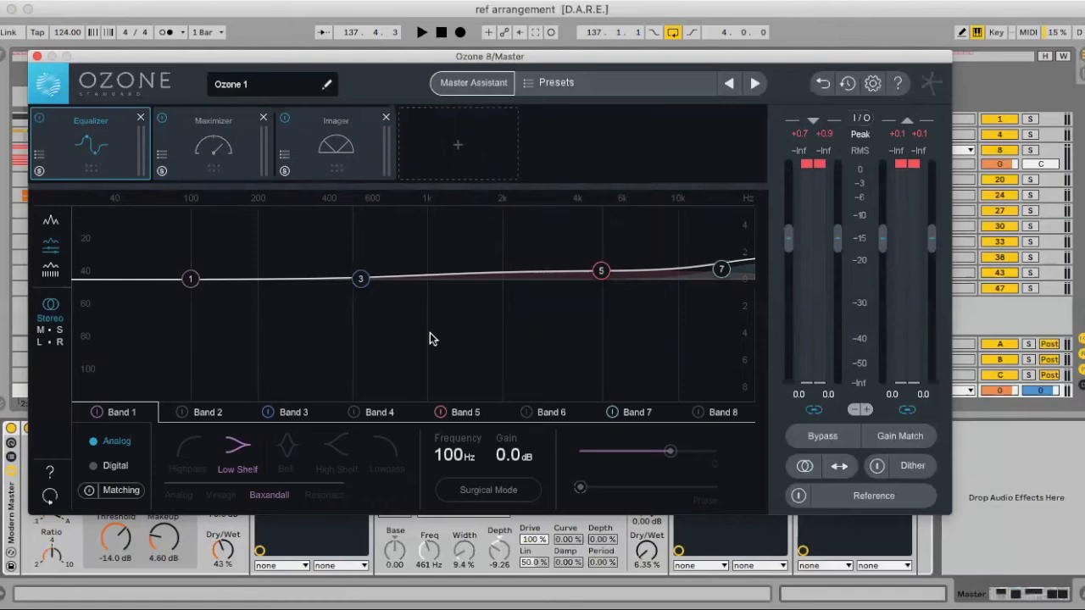
left_click_drag(723, 274, 726, 271)
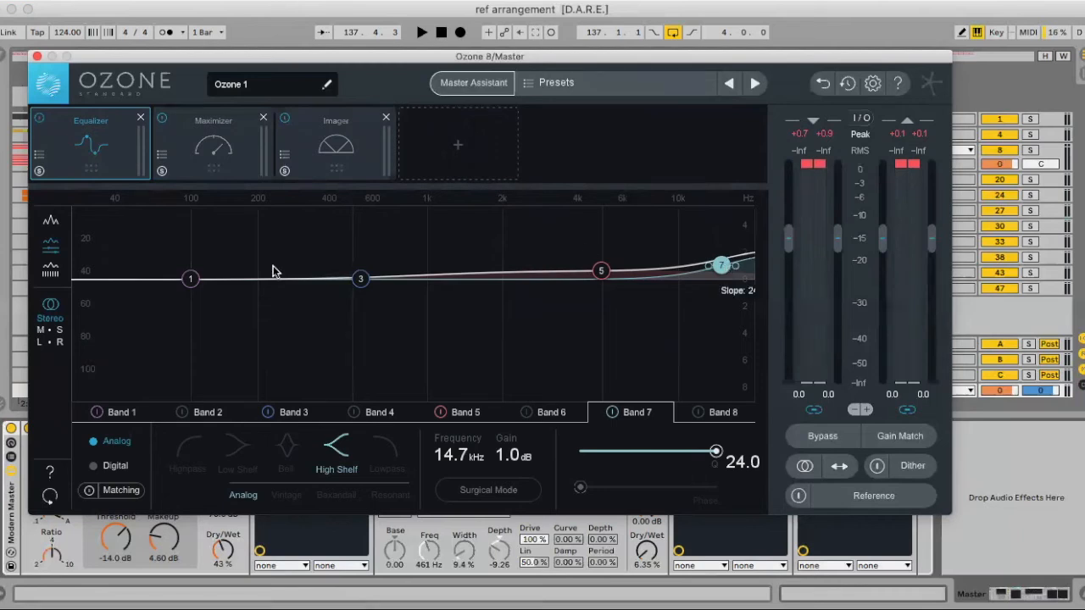
- Turn Equalizer band 1 into a highpass filter with a slope of 48 at 27.5 Hz
left_click(190, 280)
left_click(188, 448)
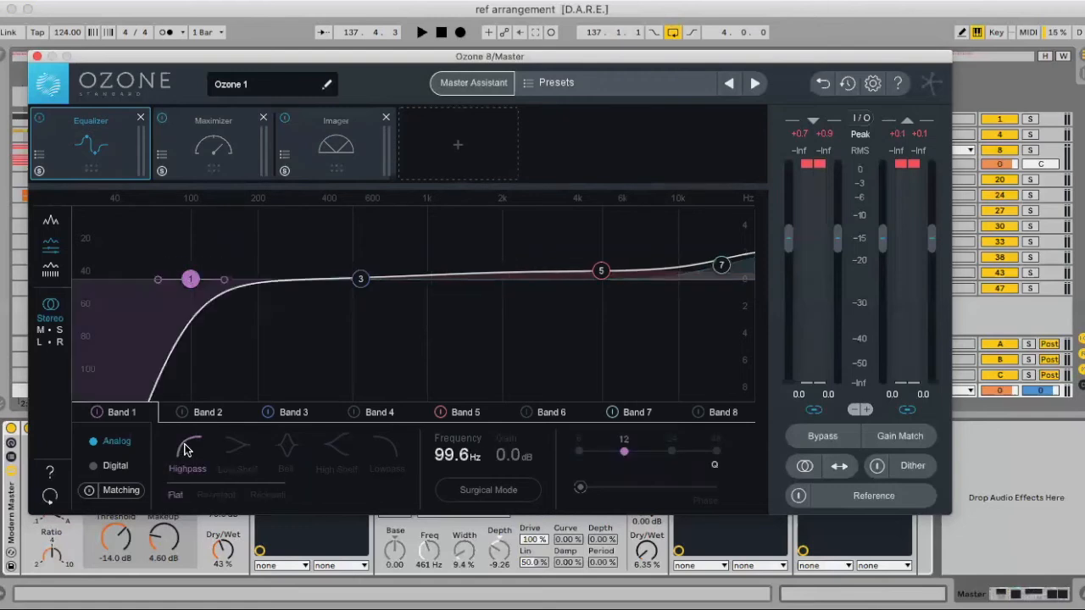
left_click(717, 456)
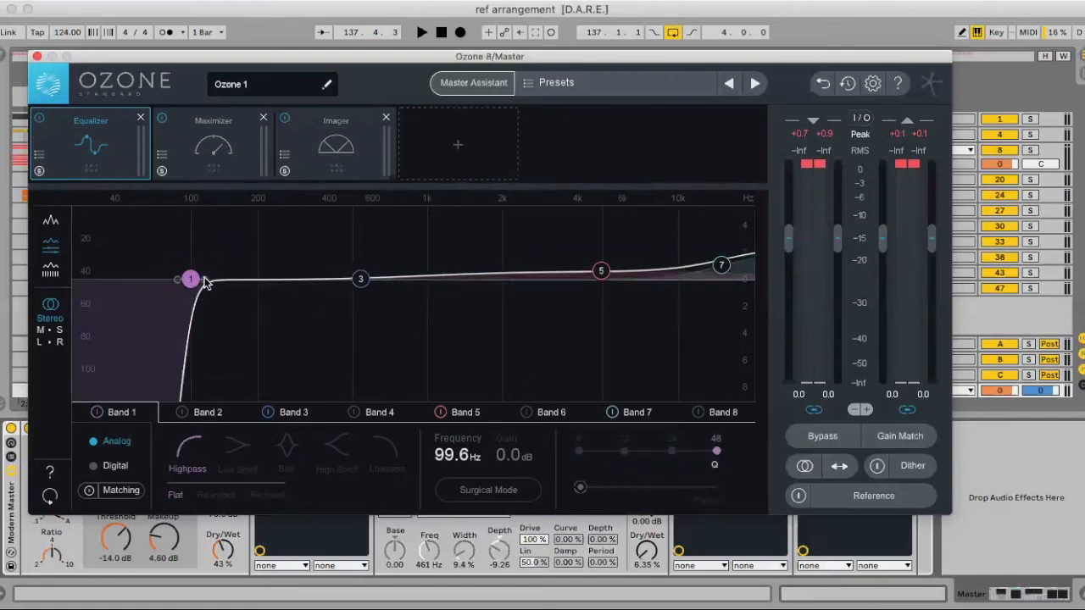
left_click_drag(458, 455, 449, 577)
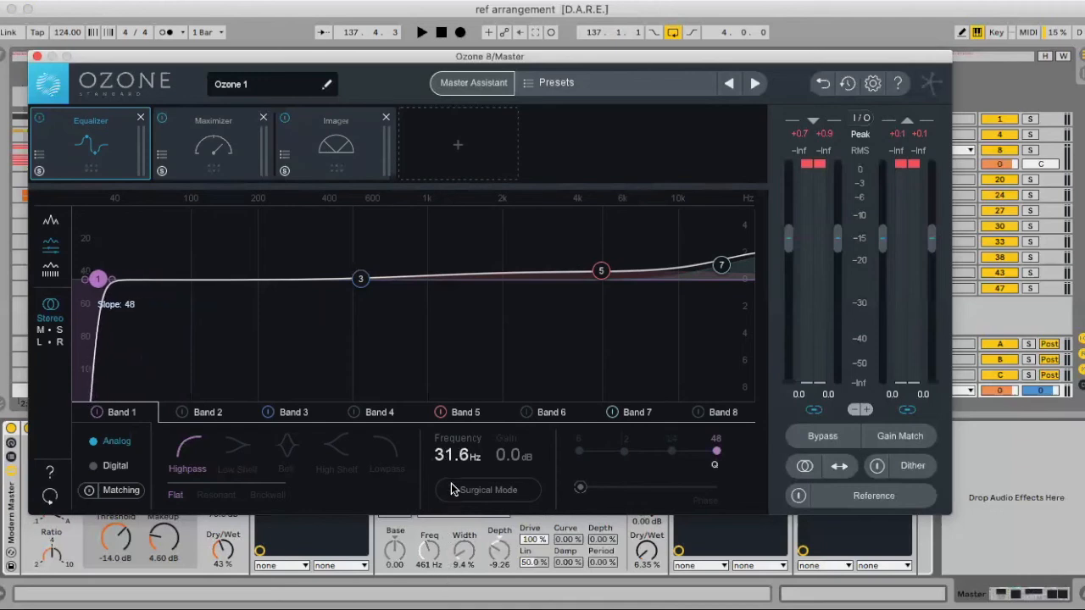
mouse_move(452, 459)
left_mouse_down()
mouse_move(445, 509)
mouse_move(448, 472)
left_mouse_up()
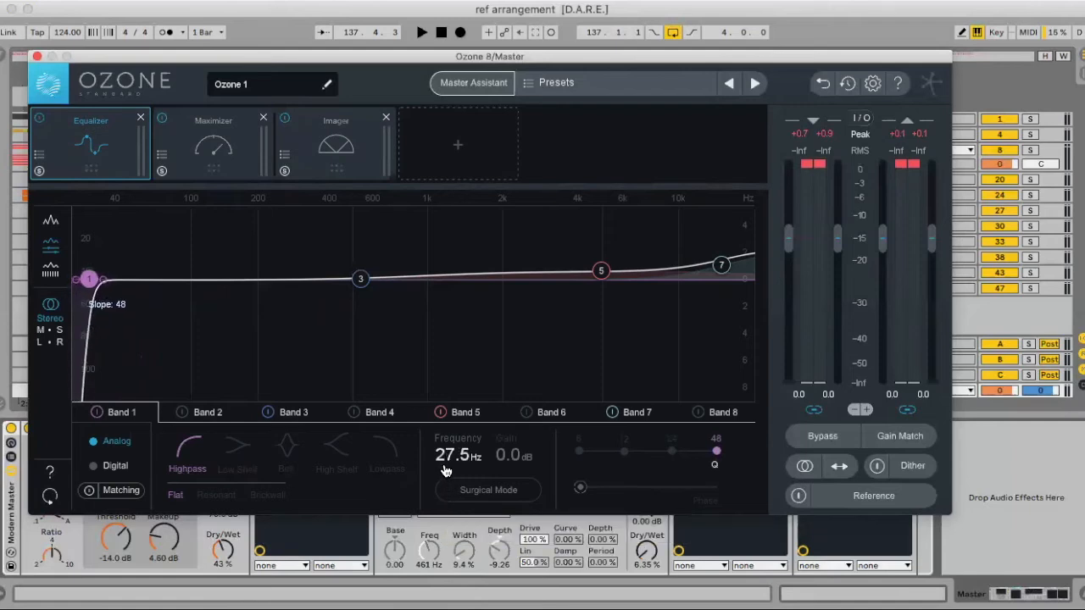
- While the loop plays, raise the band 7 shelf further and move band 3 to 1.14 kHz with 0.3 dB gain and Q 3.2
key("space")
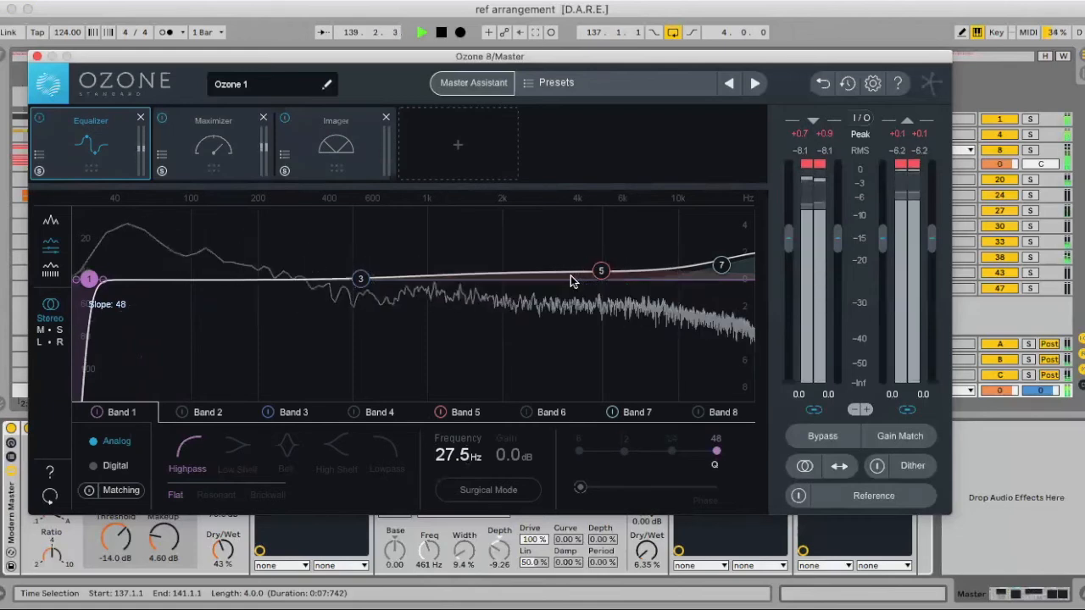
left_click_drag(721, 269, 718, 259)
left_click_drag(358, 281, 443, 279)
scroll(683, 460, "up", 2)
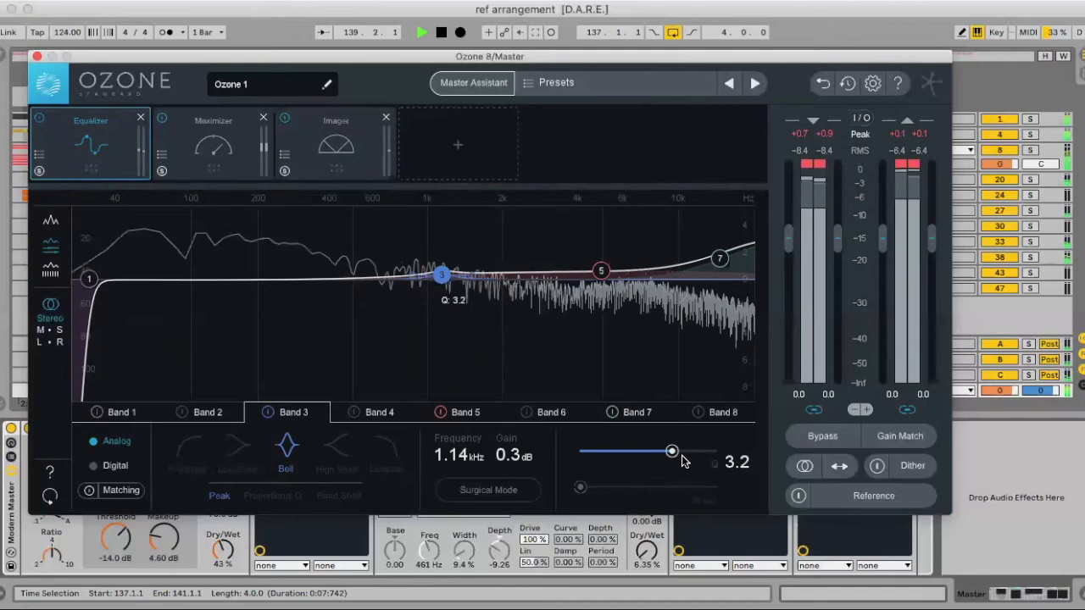
- While looping the drop, set Equalizer band 3's Q to 1.4 and band 5 to 5.45 kHz, 0.9 dB and Q 0.6
left_click_drag(673, 452, 645, 455)
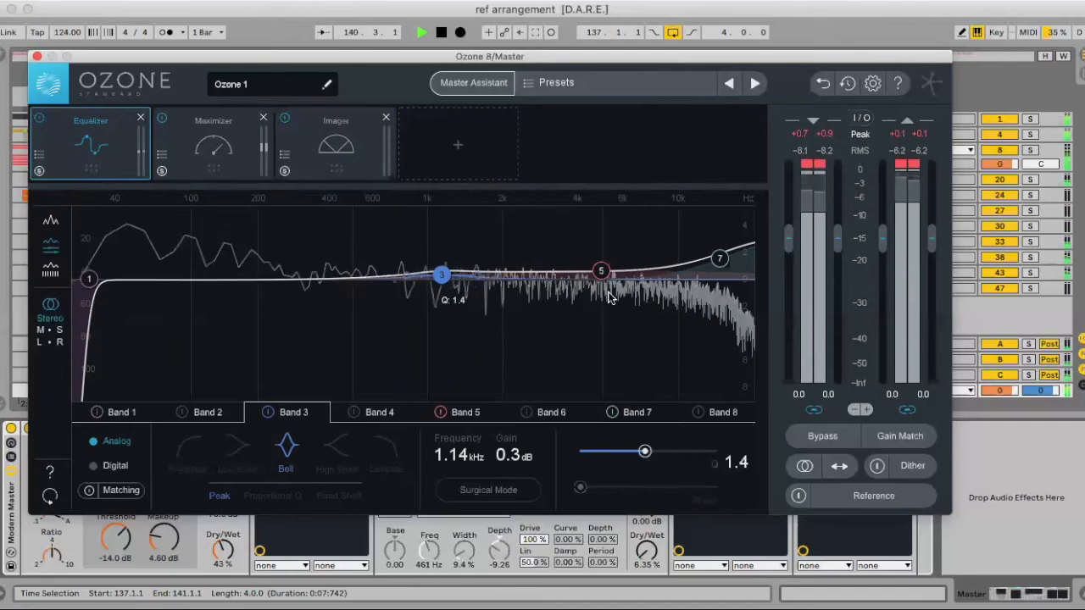
left_click_drag(600, 270, 605, 279)
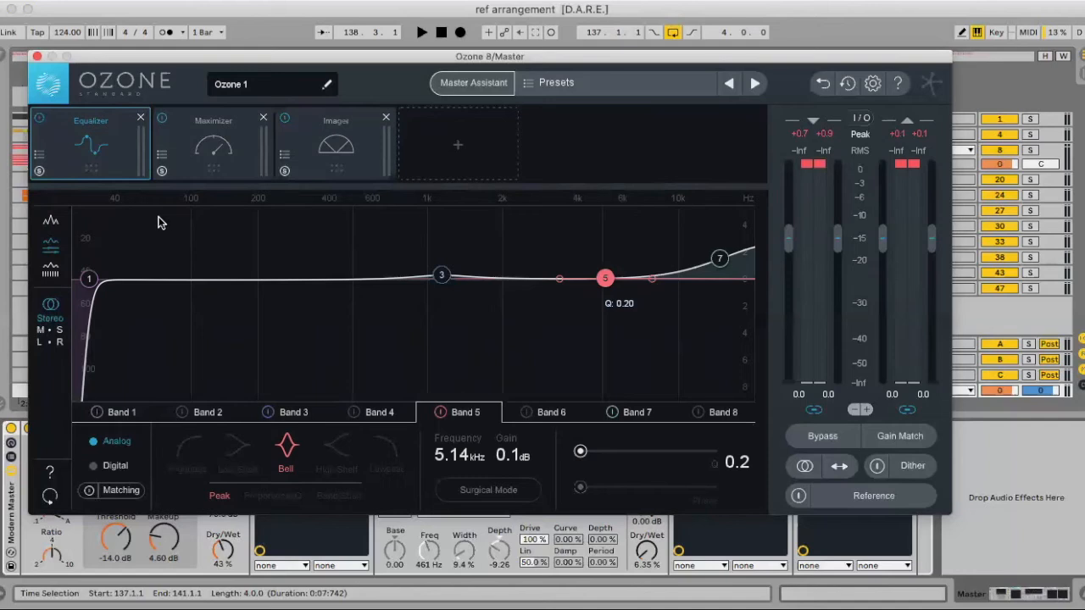
key("space")
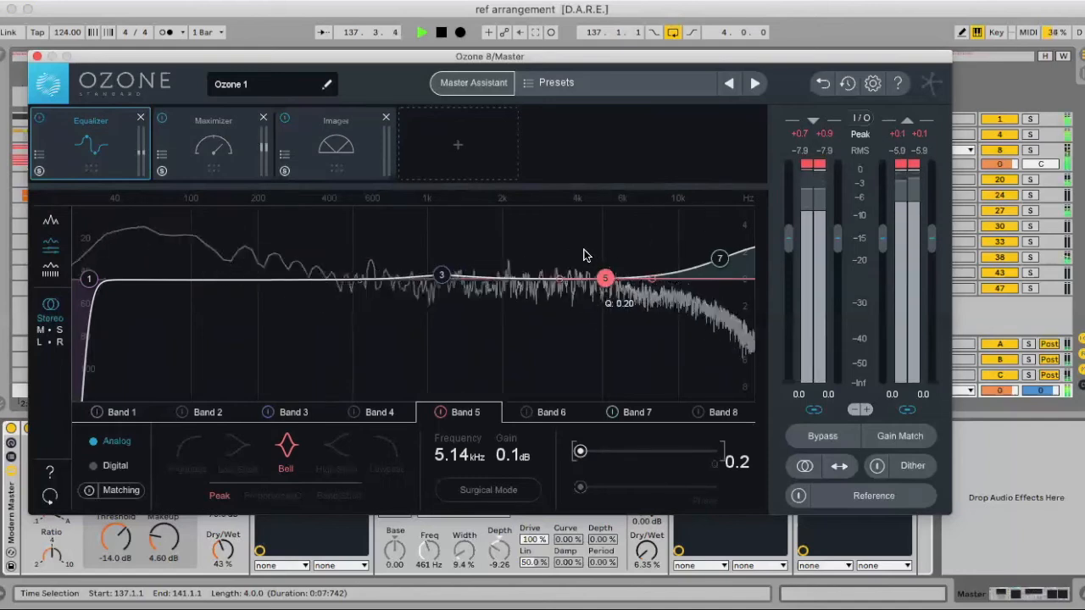
left_click_drag(605, 278, 612, 267)
mouse_move(607, 451)
left_mouse_down()
mouse_move(627, 451)
mouse_move(617, 451)
left_mouse_up()
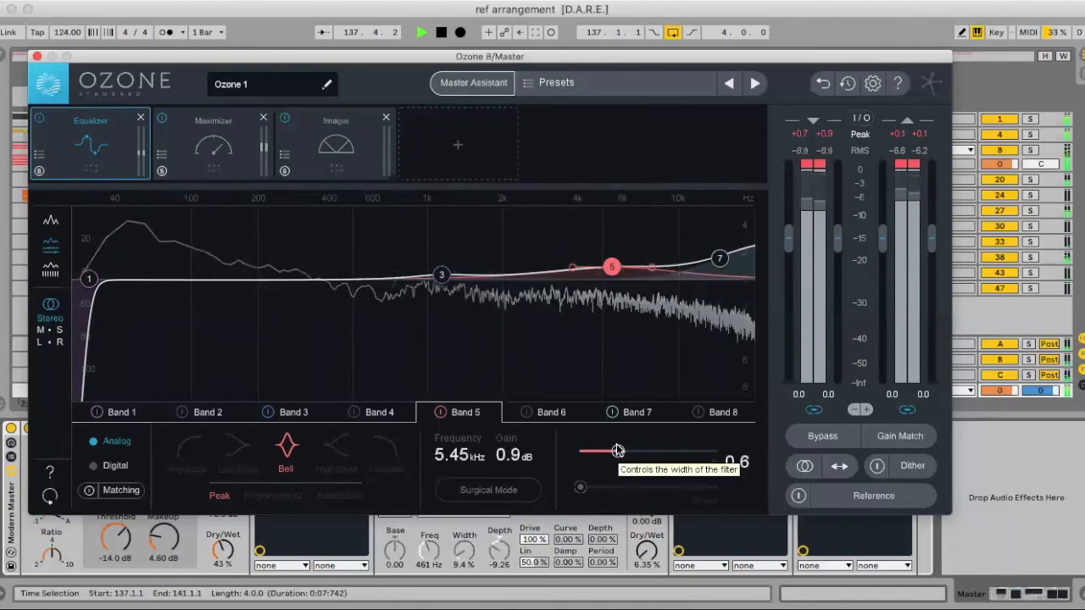
key("space")
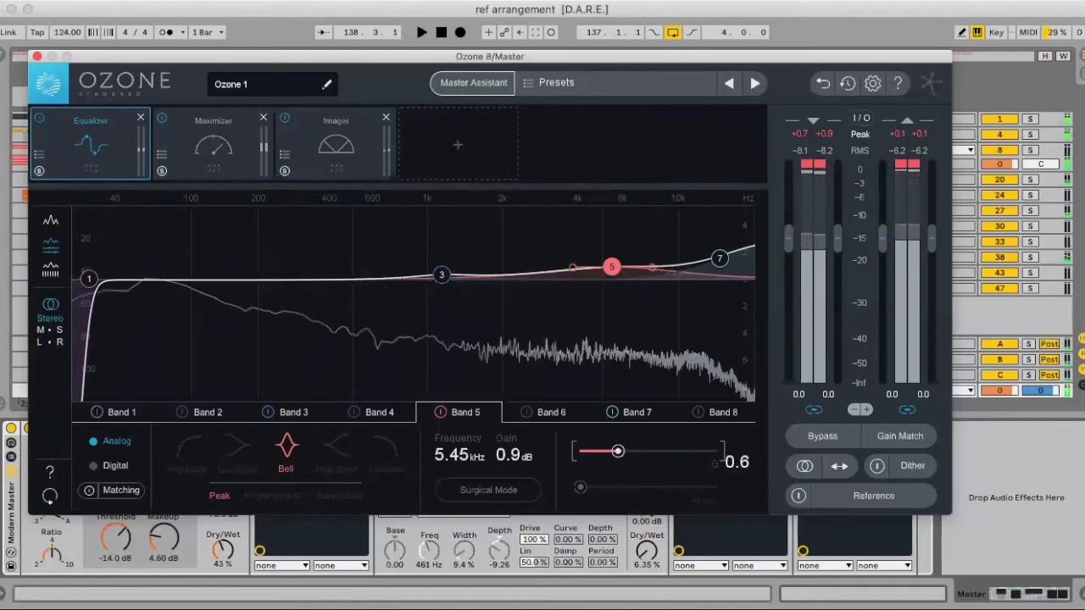
left_click(34, 56)
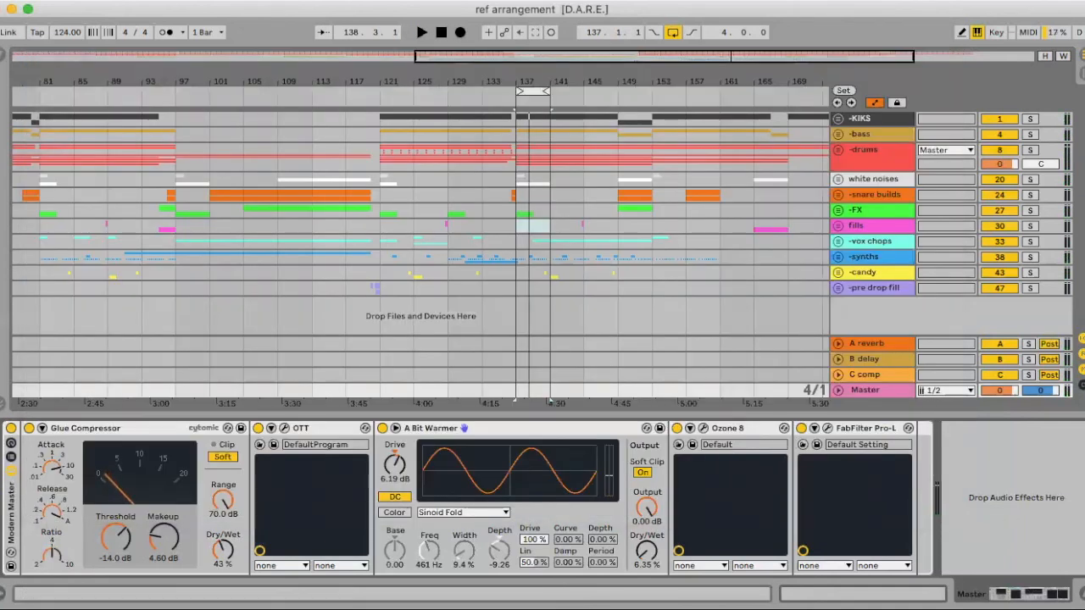
- Add an empty Audio Effect Rack after the Modern Master rack on the Master track and show its chain list
left_click(3, 58)
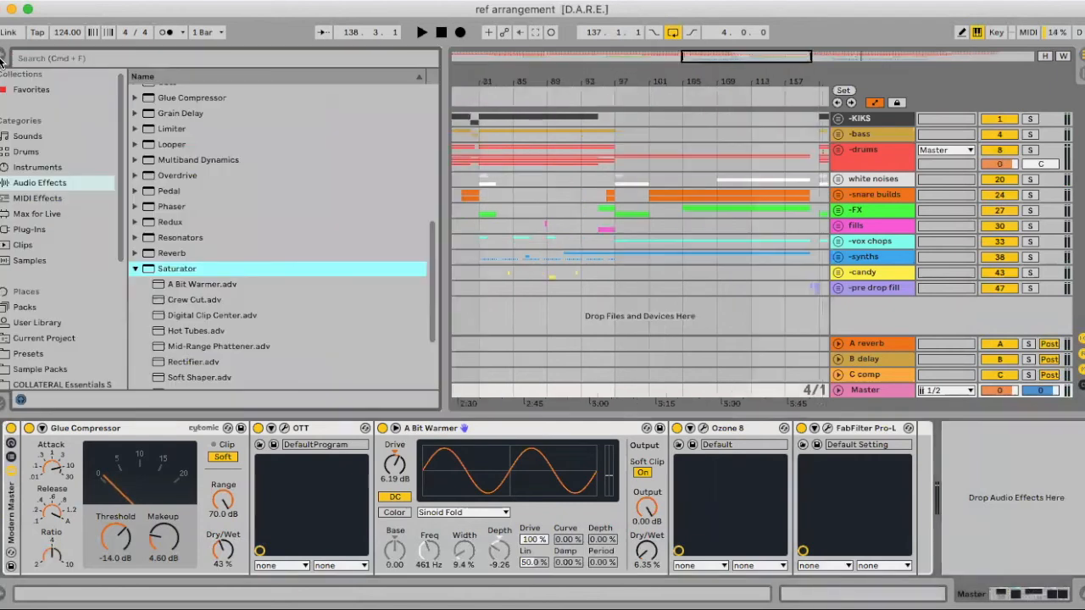
scroll(153, 119, "up", 10)
left_click(135, 107)
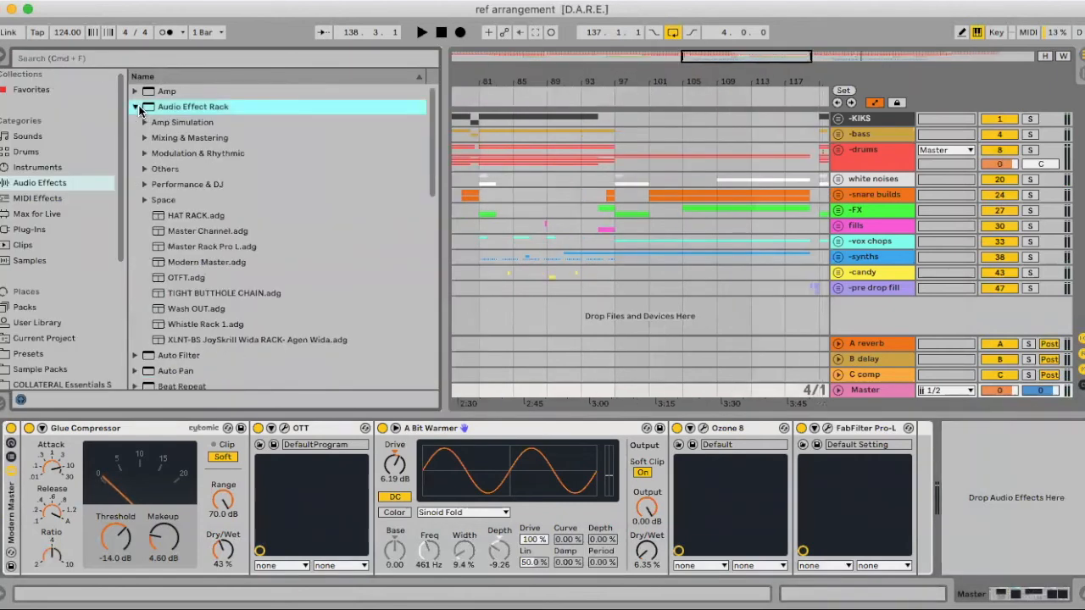
scroll(140, 101, "down", 1)
mouse_move(141, 95)
left_mouse_down()
mouse_move(980, 448)
mouse_move(973, 459)
left_mouse_up()
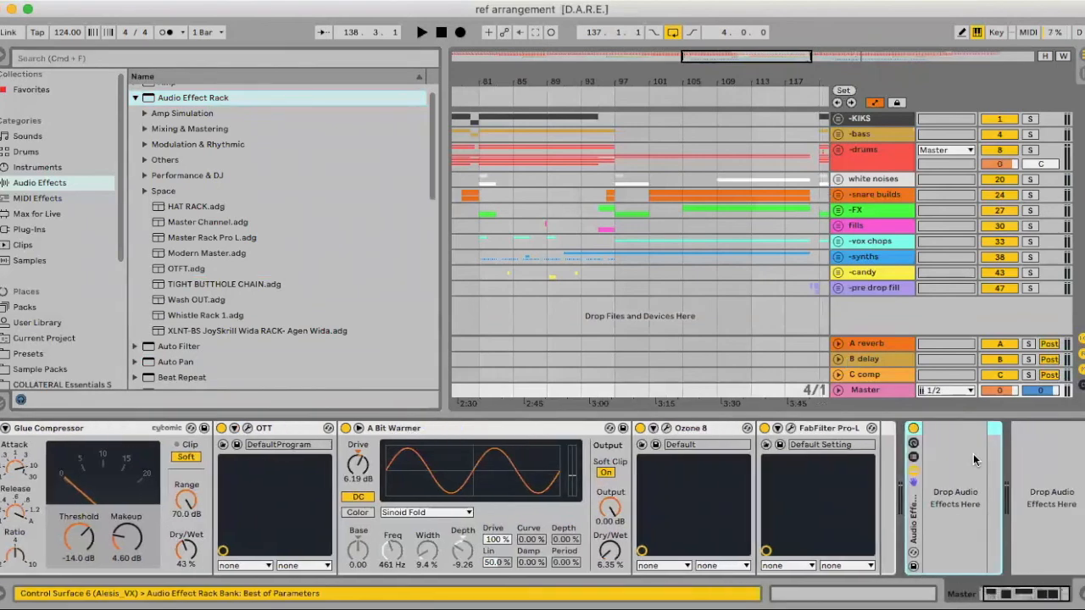
left_click(913, 457)
scroll(937, 463, "right", 3)
scroll(936, 464, "right", 2)
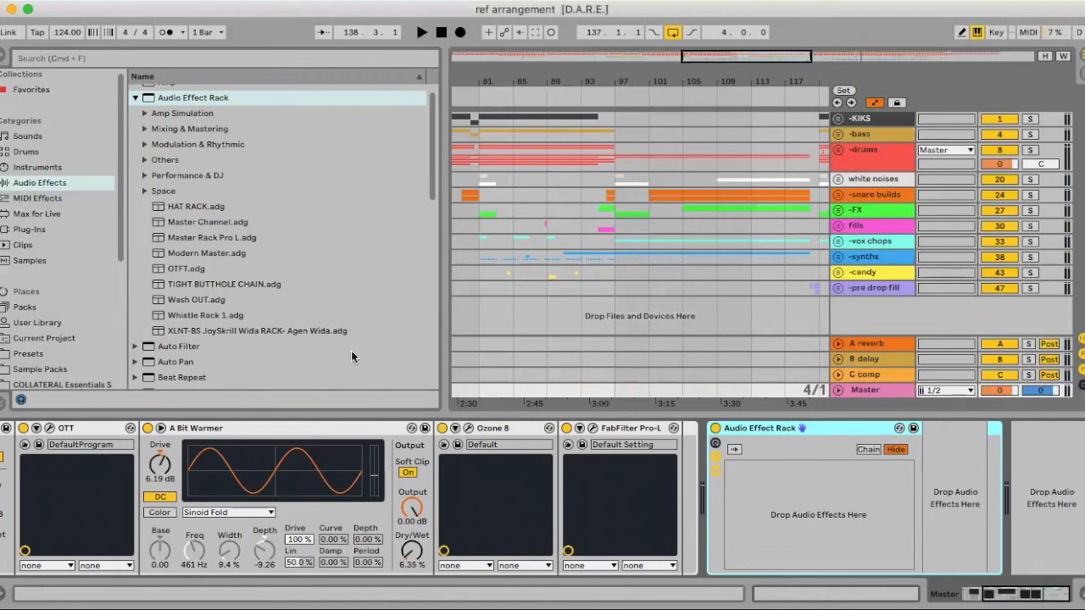
- Put an EQ Three into the new rack and duplicate its chain to make three chains
scroll(183, 230, "down", 5)
left_click_drag(161, 345, 766, 469)
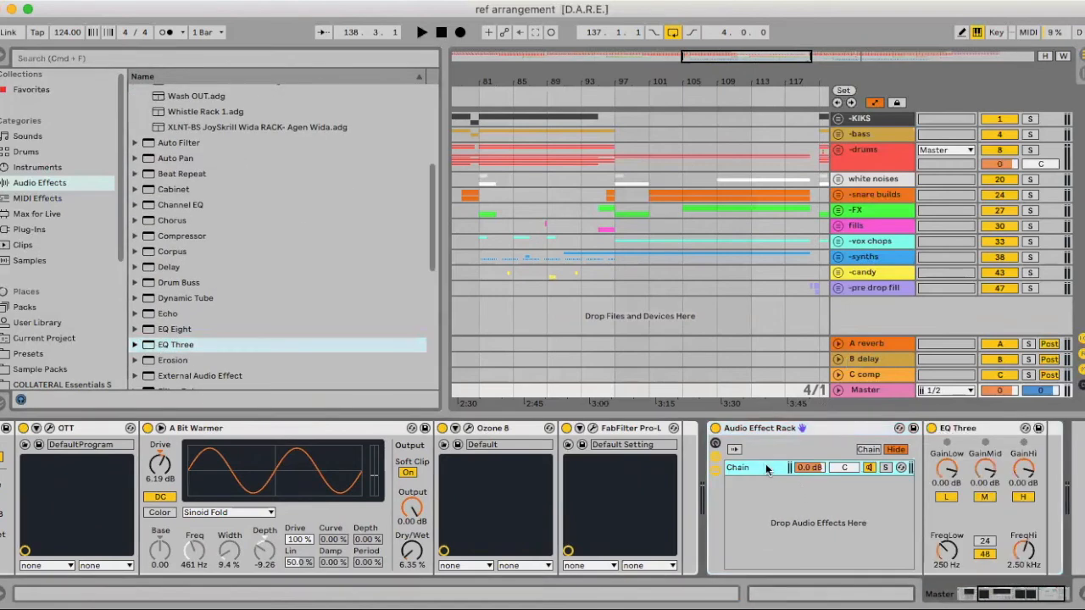
key("super+d")
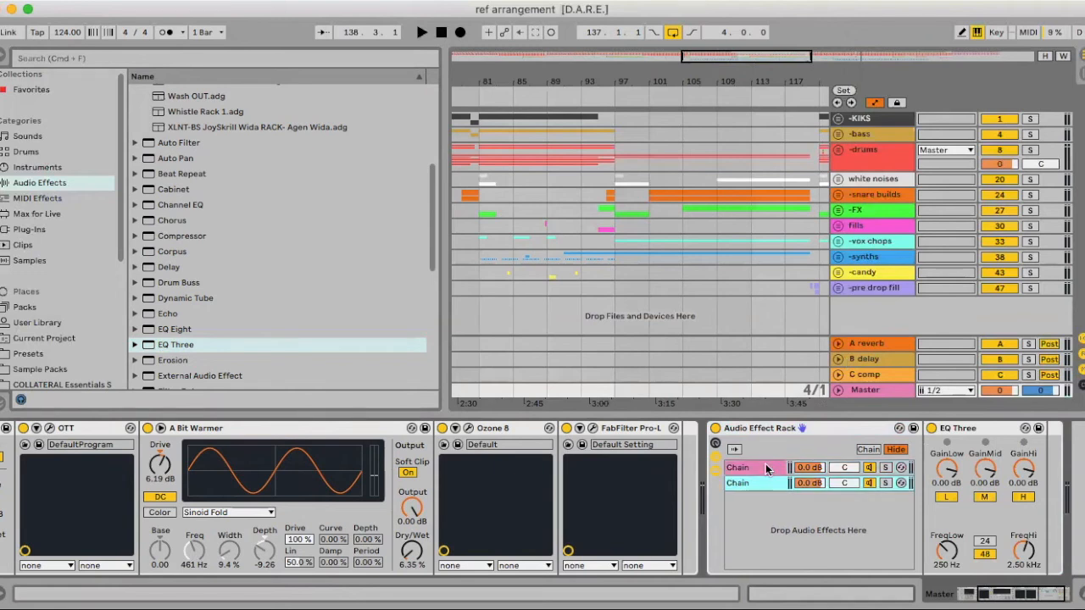
key("super+d")
- Rename the rack's three chains hi, mid and low, in that order
left_click(756, 465)
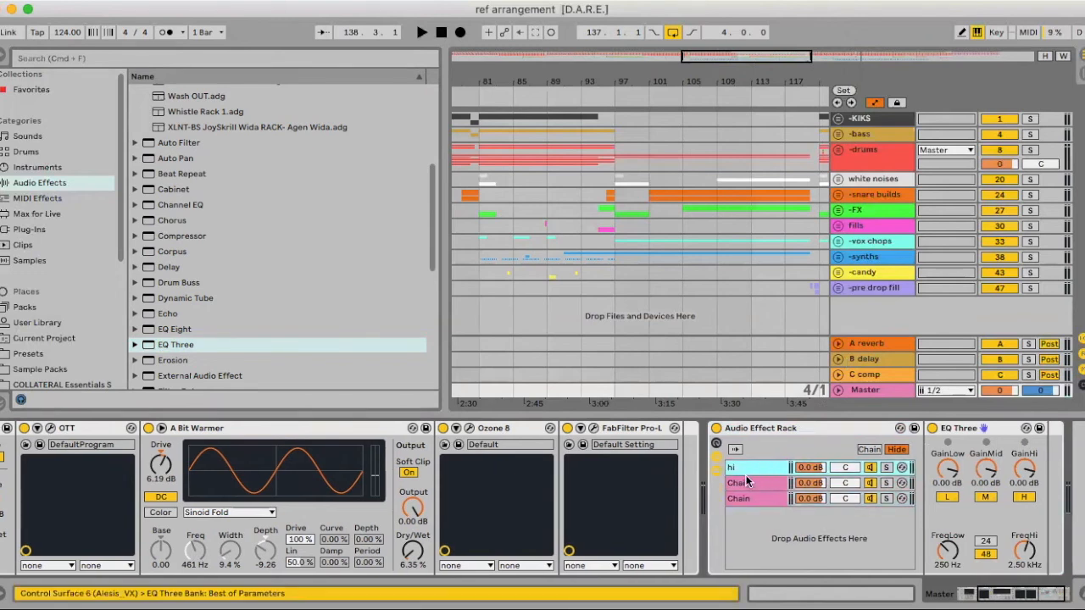
left_click(747, 485)
type("mid")
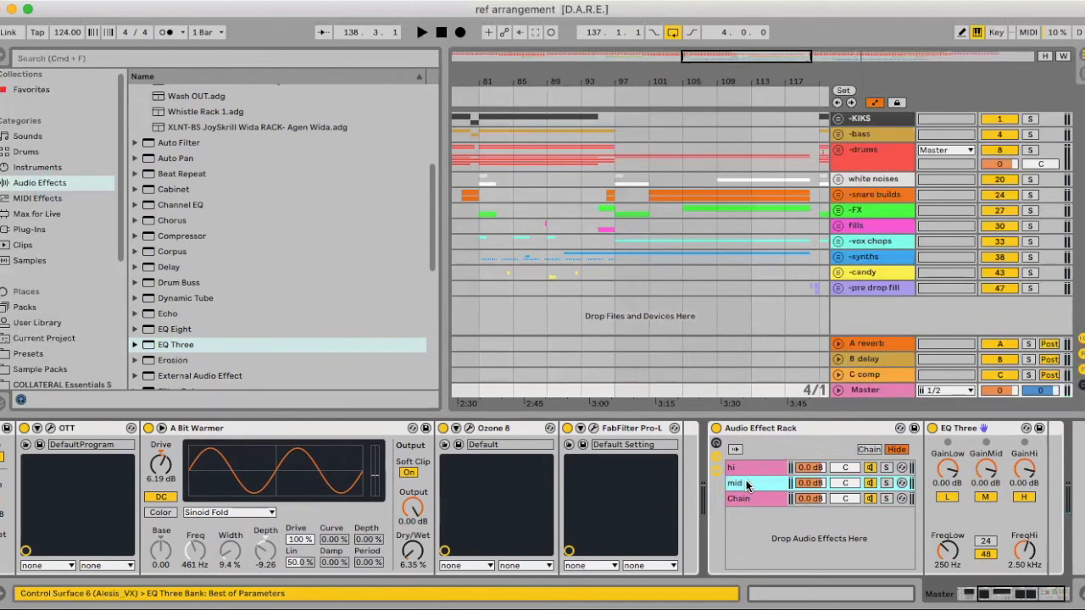
left_click(744, 498)
key("super+r")
type("low")
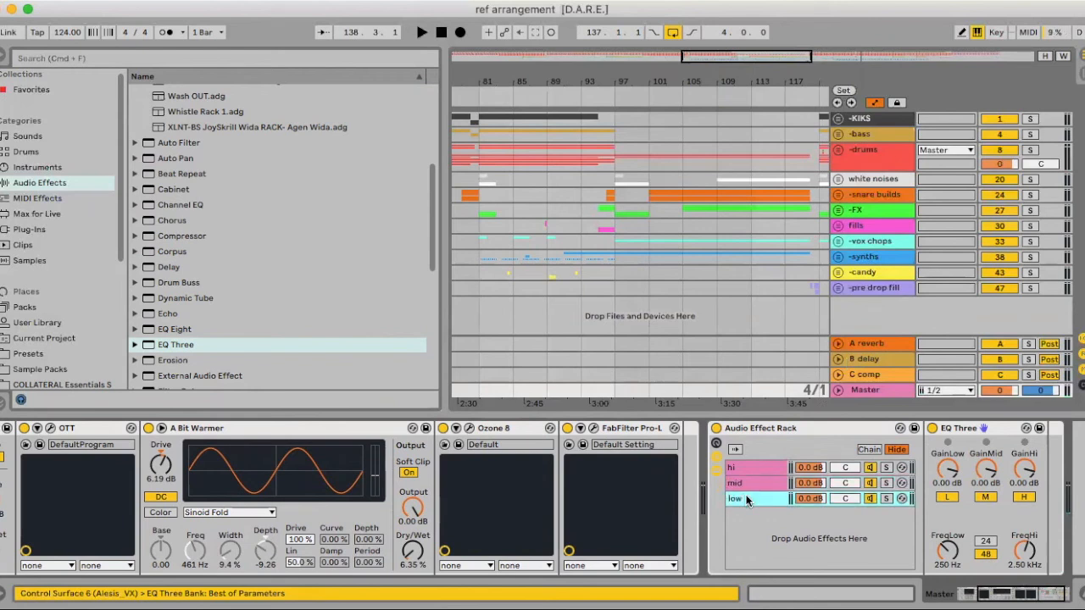
- In each chain's EQ Three, leave only the matching band active: H for hi, M for mid, L for low
left_click(777, 469)
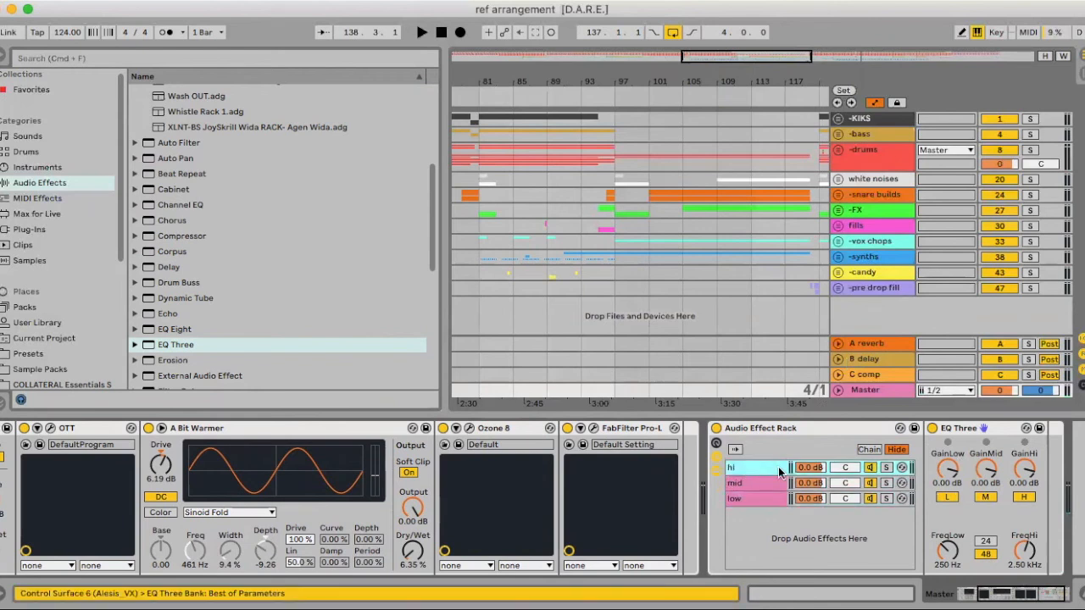
left_click(992, 497)
left_click(939, 497)
left_click(772, 483)
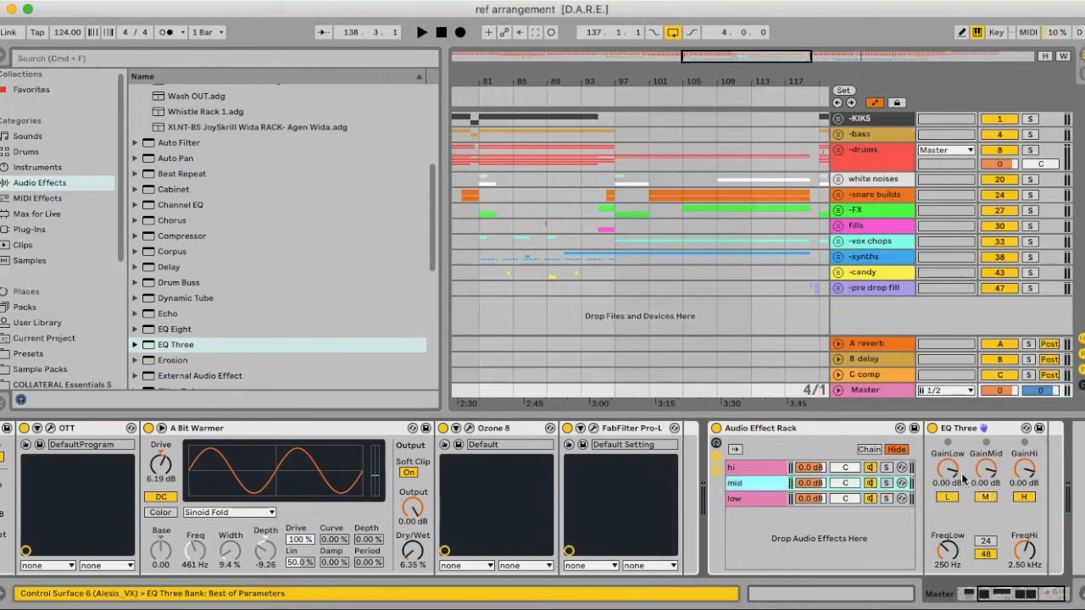
left_click(986, 497)
left_click(1022, 497)
left_click(939, 498)
left_click(767, 499)
left_click(985, 497)
left_click(1025, 497)
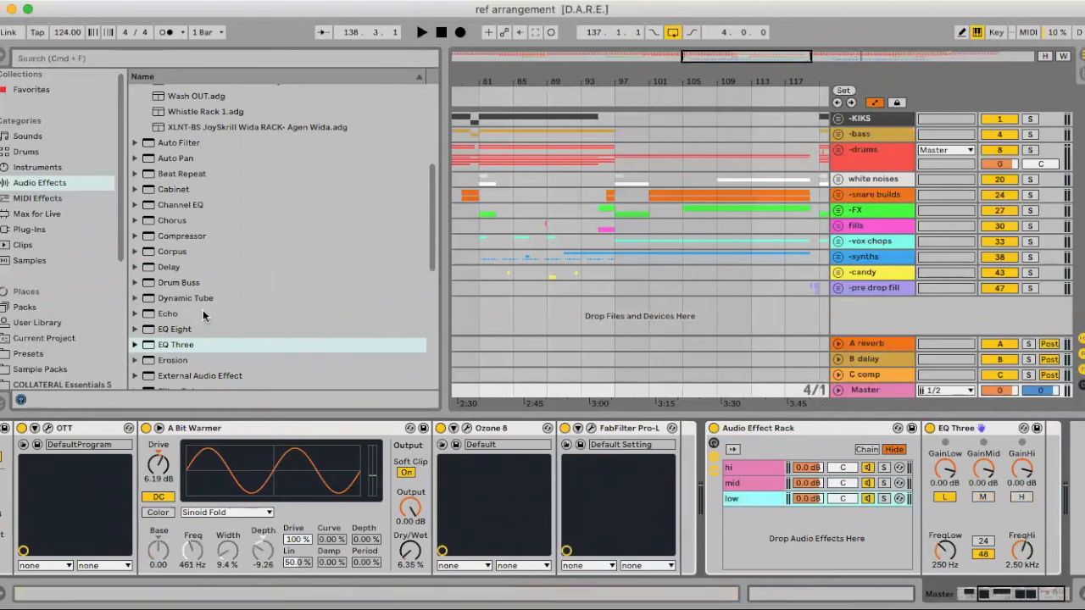
- Add a Utility after the low chain's EQ Three, switch it to Mono, and briefly play the loop
scroll(202, 310, "down", 10)
left_click_drag(168, 348, 766, 495)
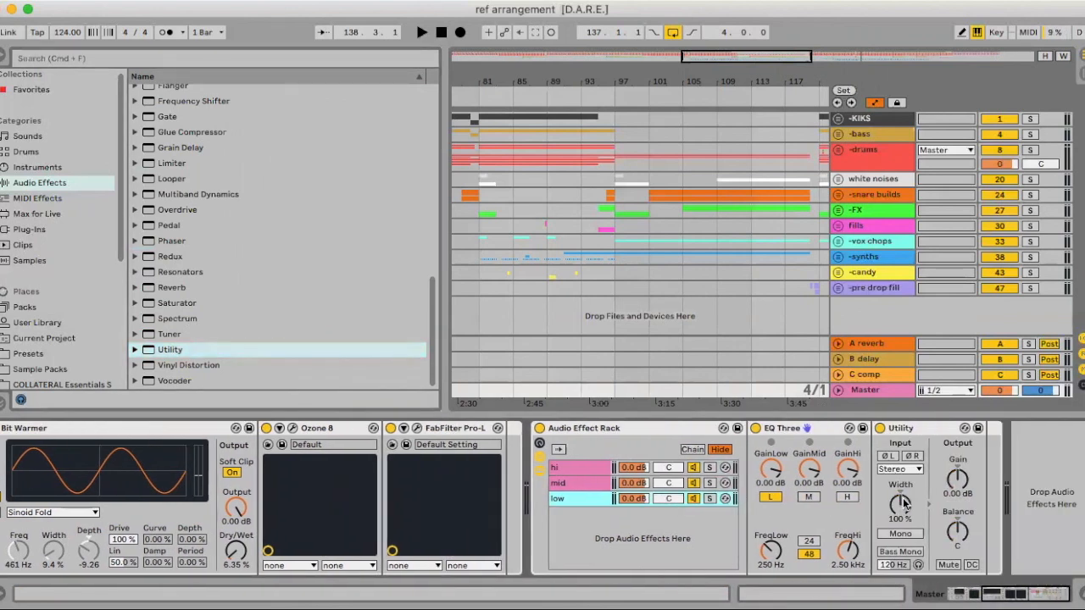
scroll(904, 503, "left", 3)
left_click(964, 536)
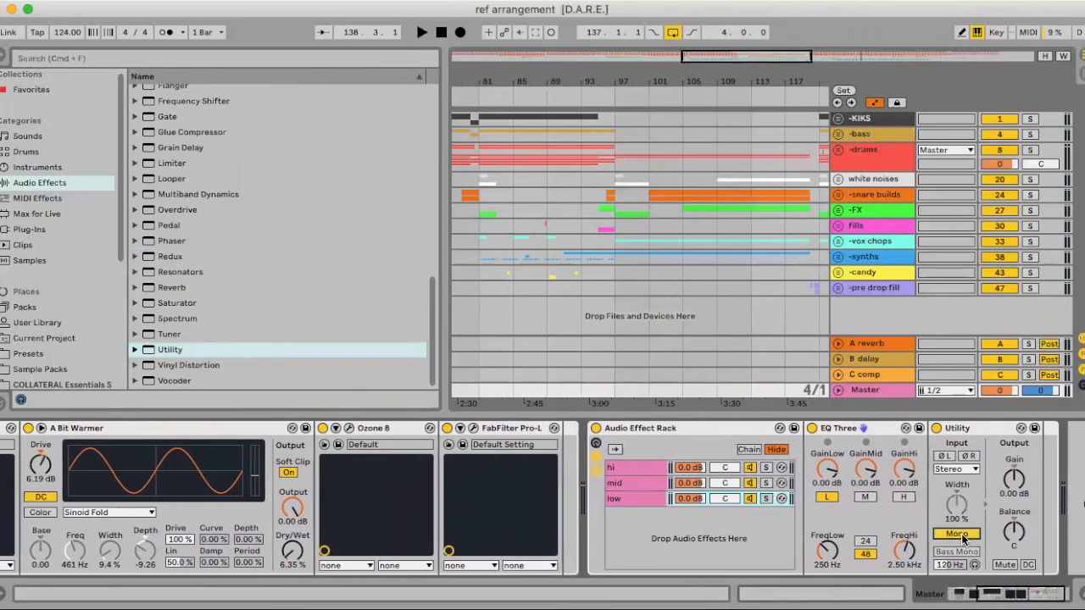
key("space")
key("space")
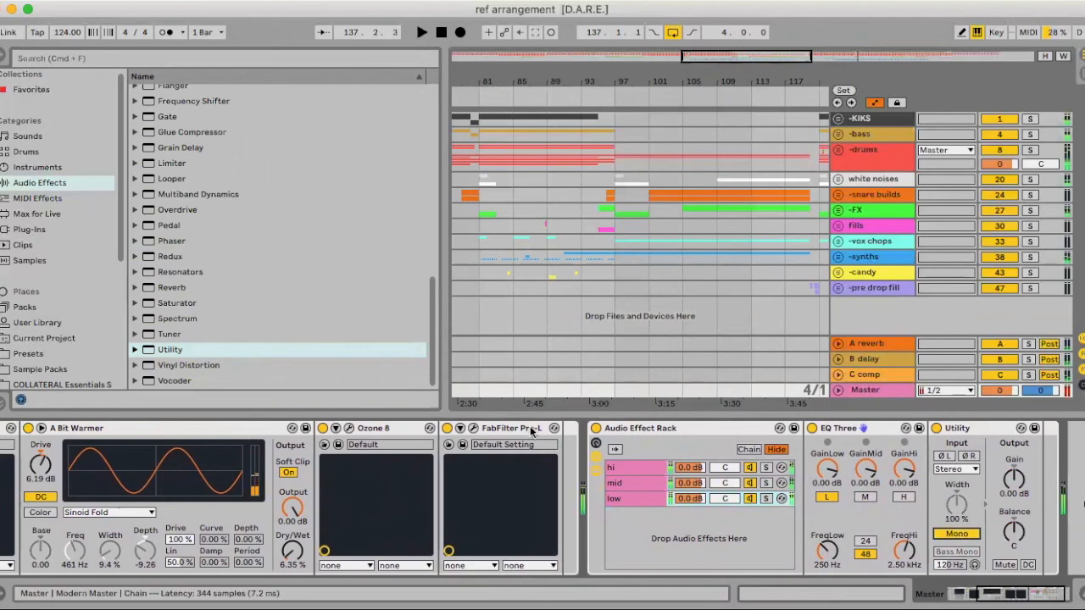
- Add a Utility to the hi chain and widen its stereo width to 213%
left_click(628, 483)
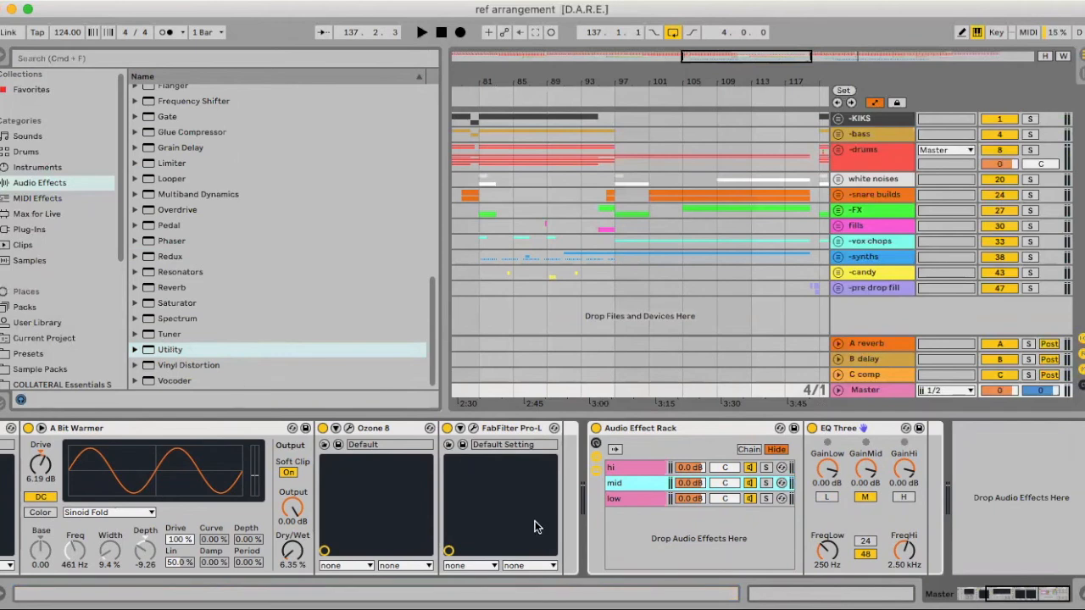
left_click(166, 351)
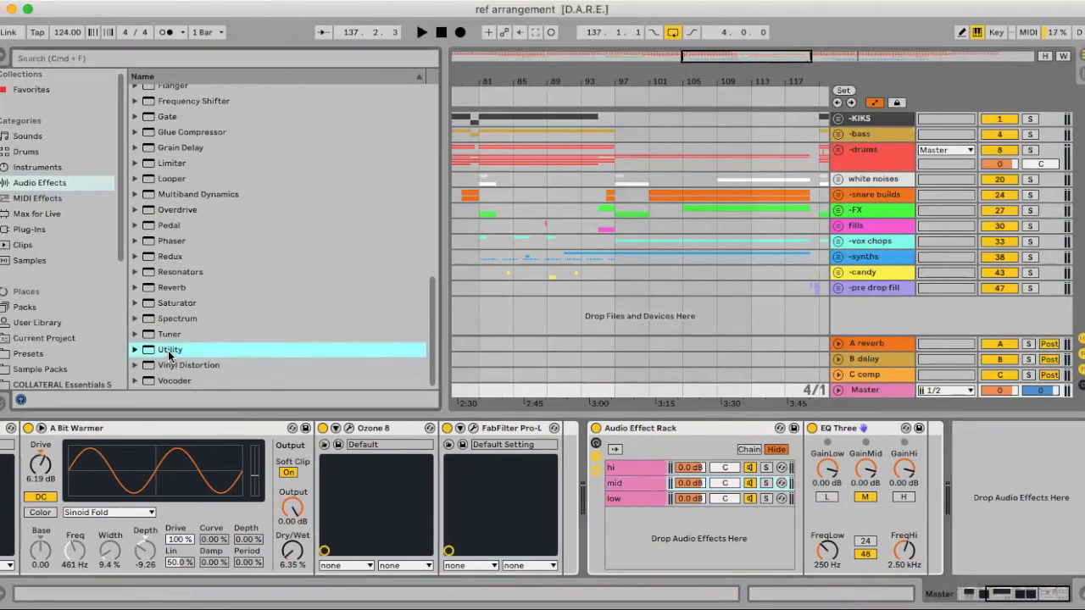
left_click(644, 470)
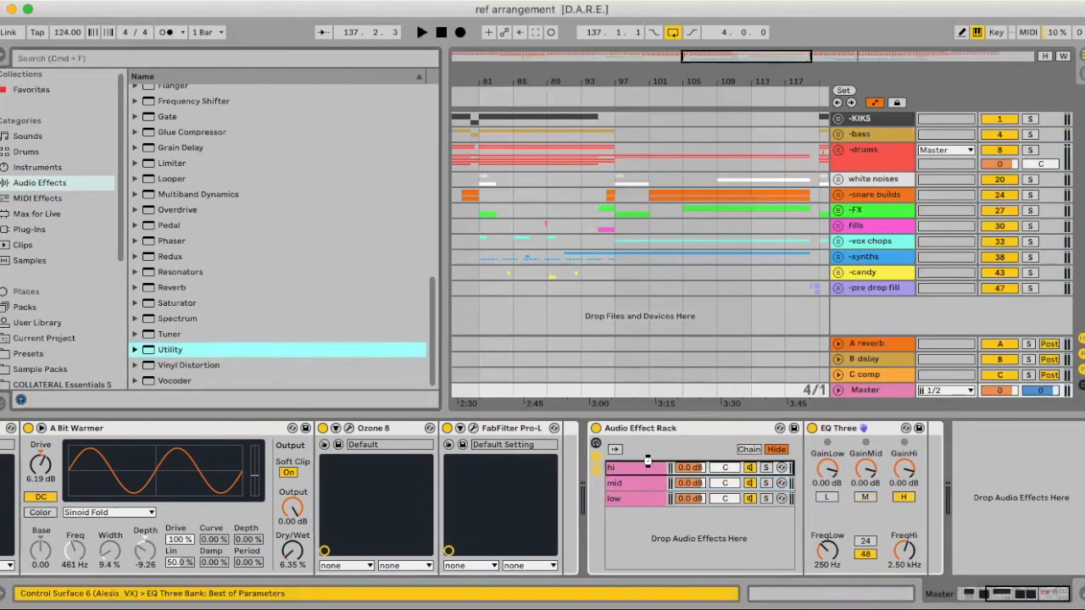
key("Return")
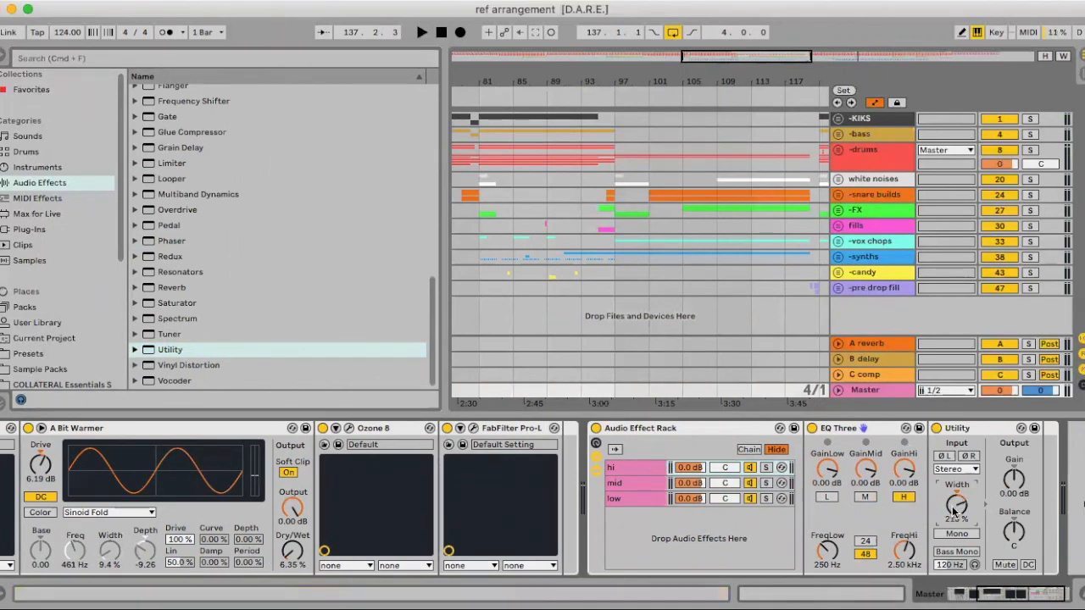
- Delete the hi/mid/low Audio Effect Rack from the Master track
left_click(669, 428)
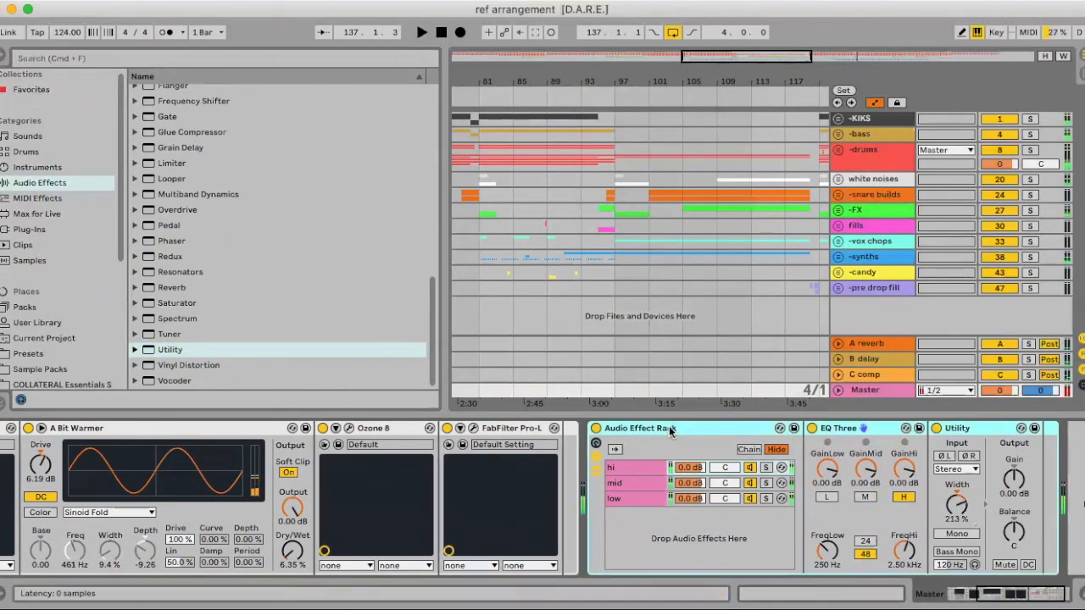
key("Delete")
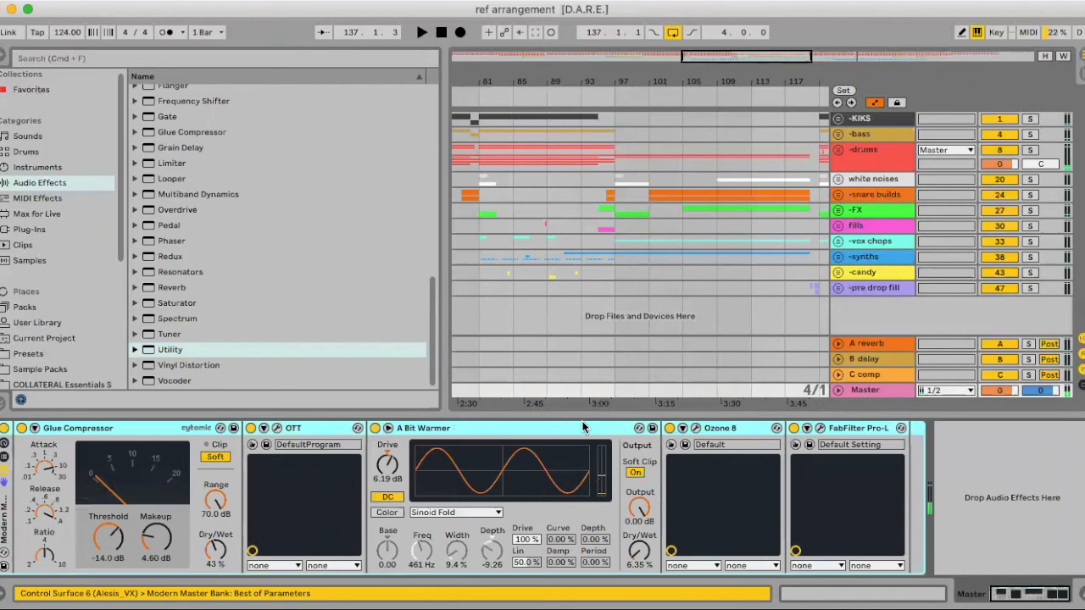
- Open the FabFilter Pro-L limiter in the Modern Master rack, then slightly lengthen its attack and shorten its release
left_click(819, 430)
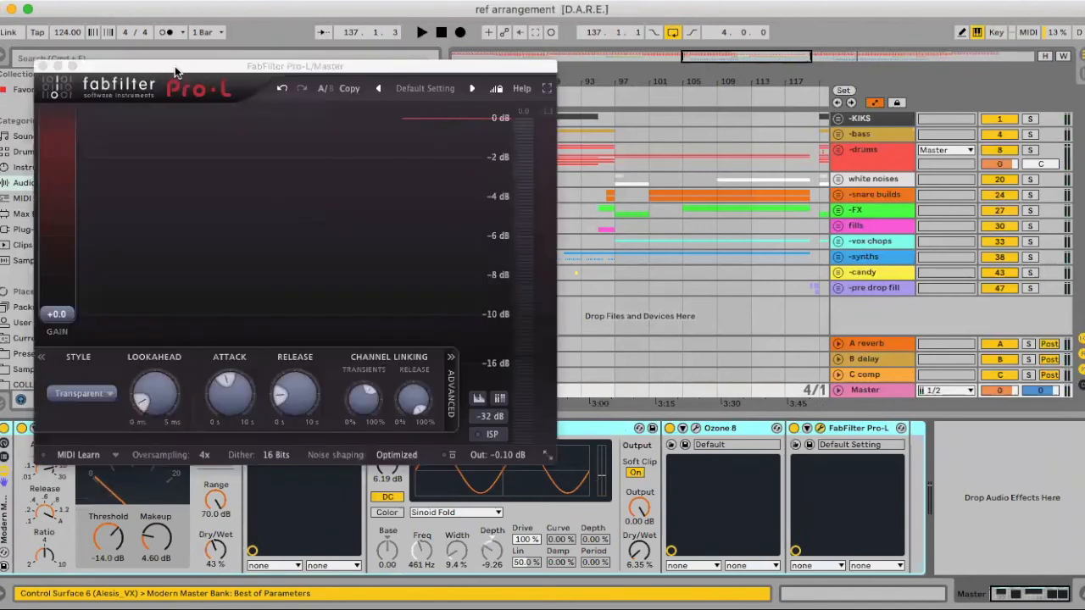
left_click_drag(199, 62, 350, 41)
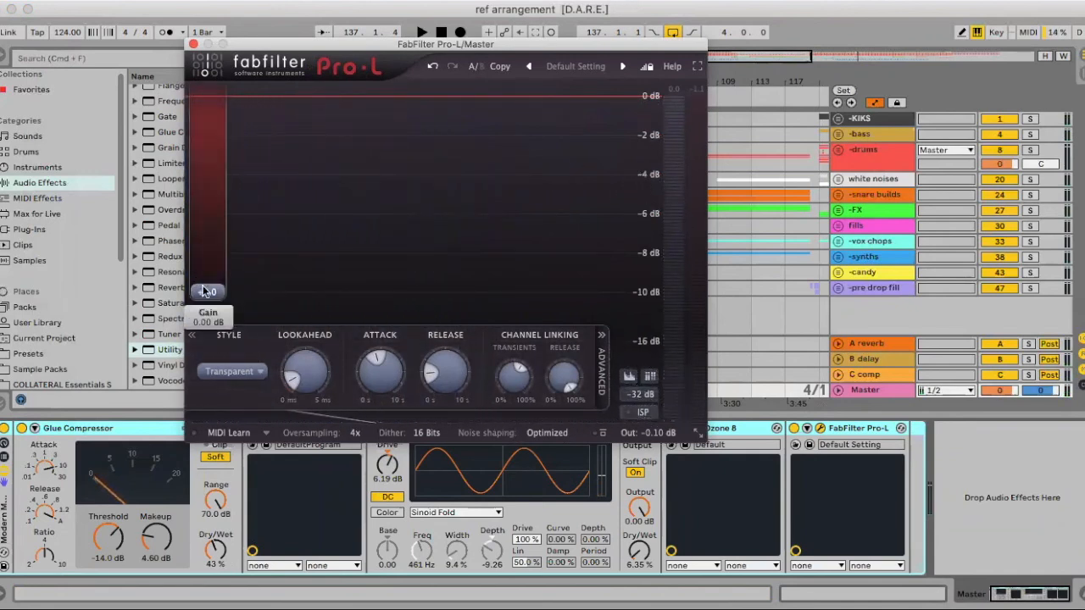
left_click_drag(298, 362, 299, 385)
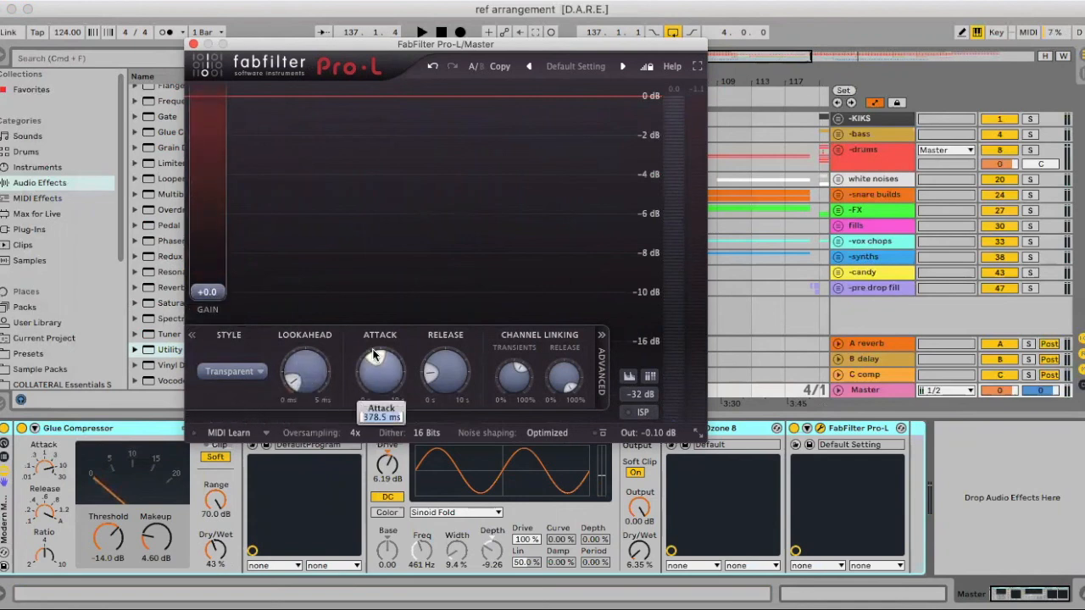
left_click_drag(377, 366, 440, 392)
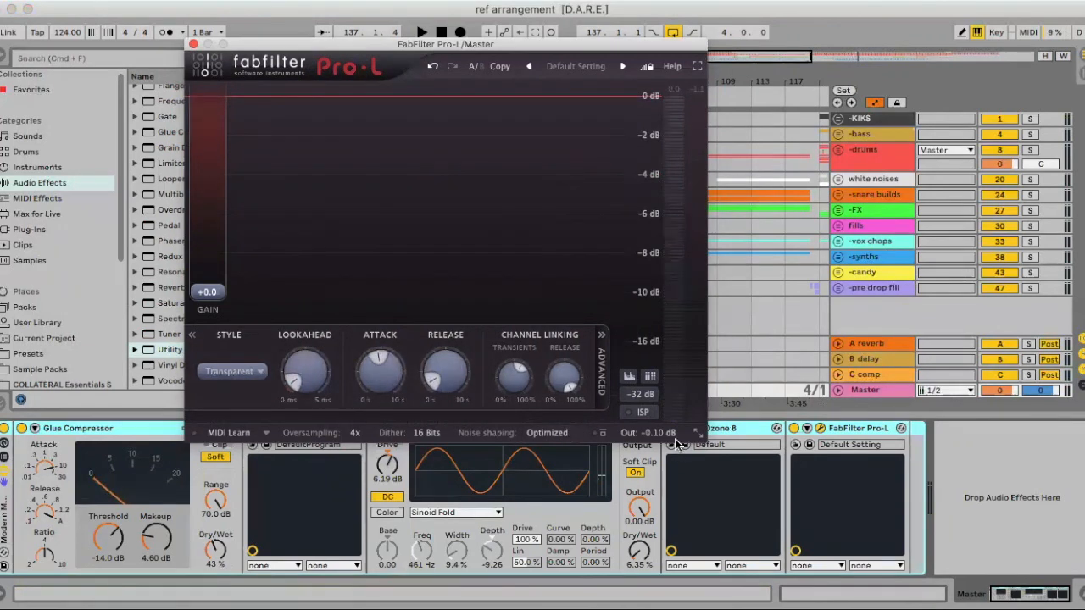
- While the loop plays, raise the Pro-L gain to +2.5 dB, then close the limiter and stop playback
mouse_move(648, 443)
mouse_move(210, 290)
key("space")
left_click_drag(212, 286, 211, 270)
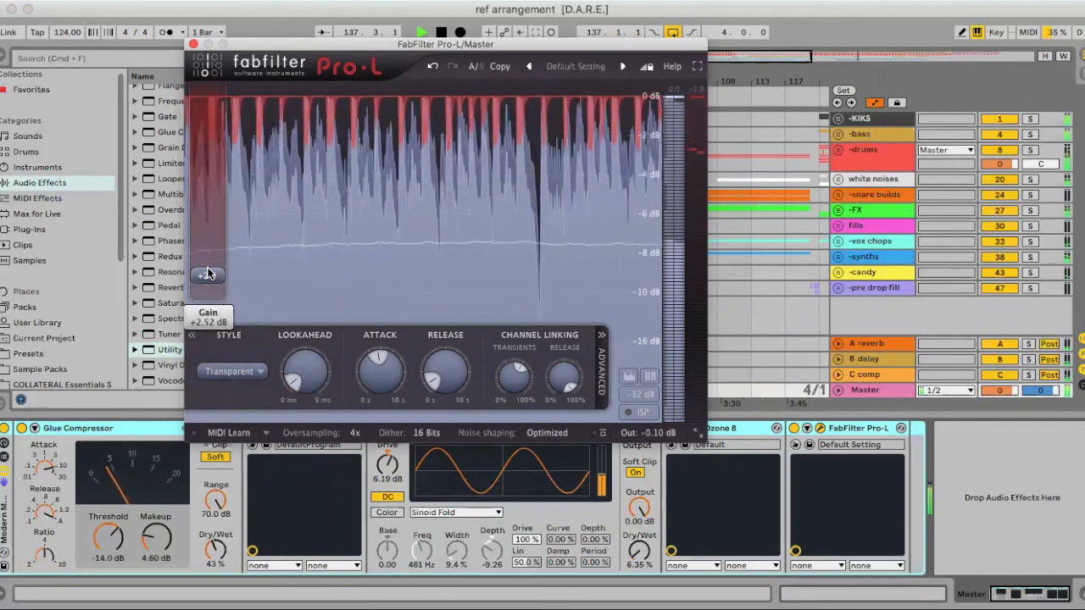
left_click(193, 44)
key("space")
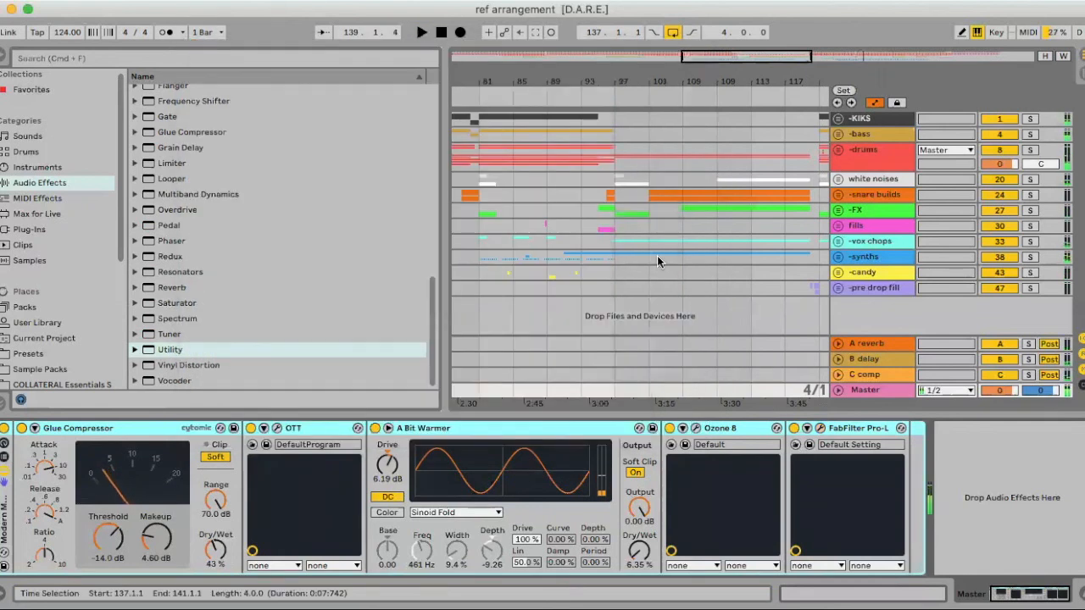
- Bring the looped section at bar 137 into view and hide the browser
scroll(640, 266, "right", 10)
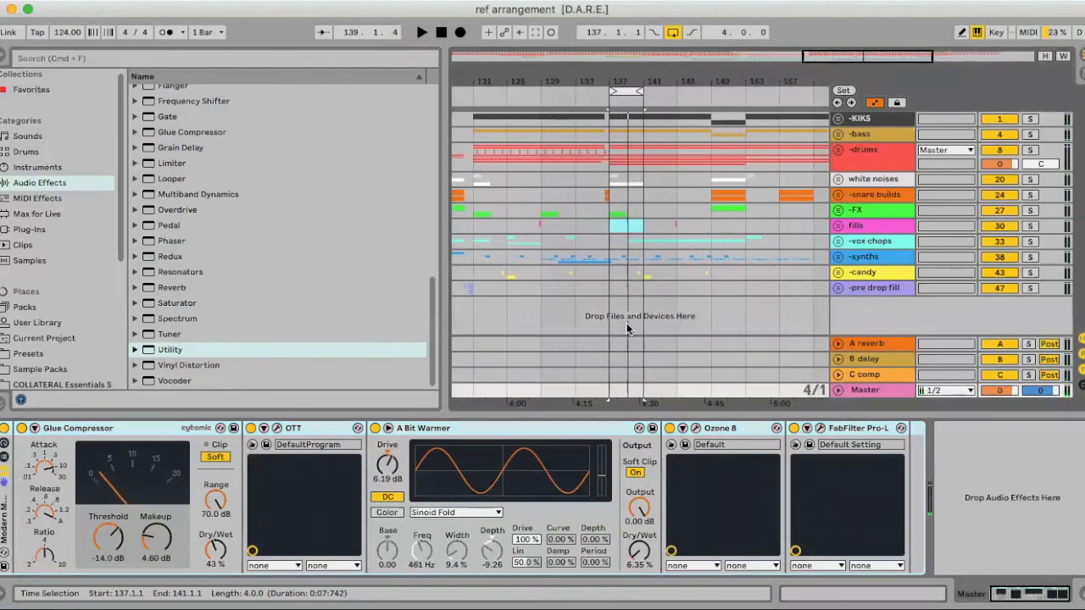
left_click(3, 55)
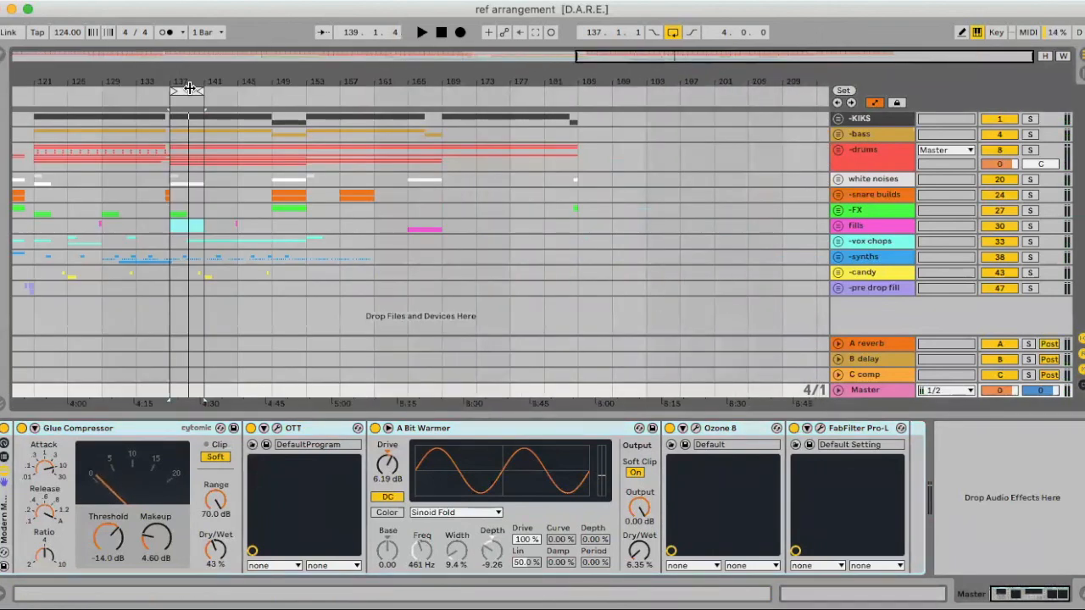
- Compare the looped drop with the Modern Master rack bypassed and active, leave the rack switched on and stop playback
scroll(139, 337, "left", 10)
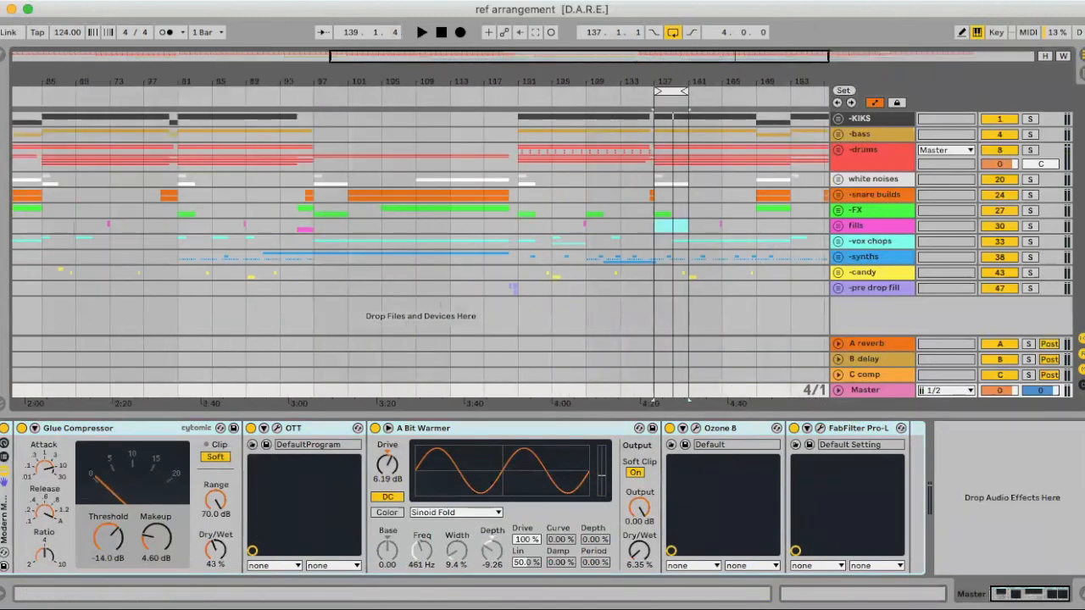
scroll(605, 308, "right", 3)
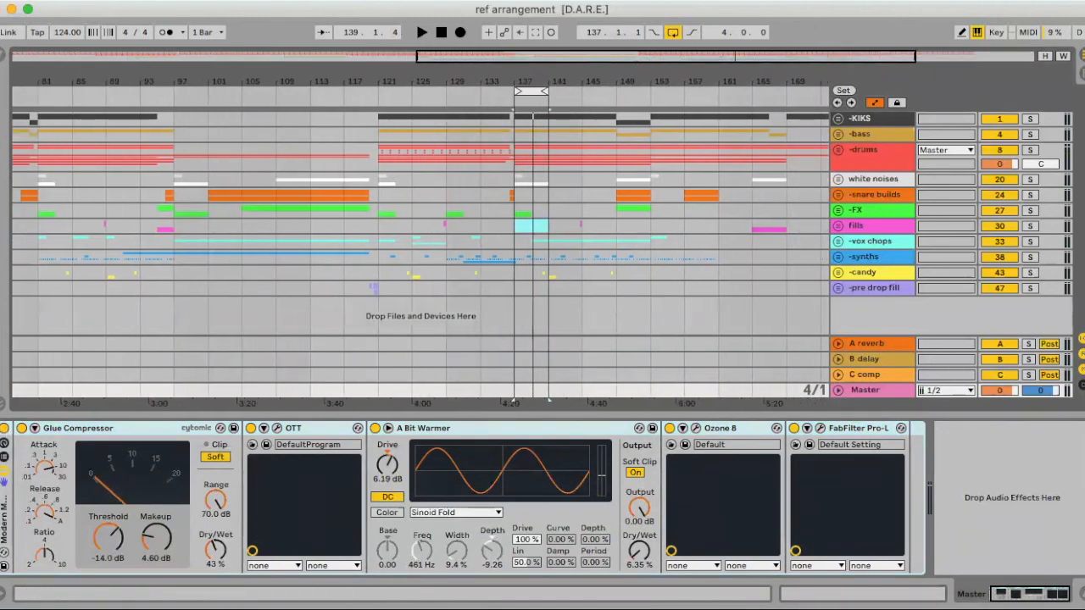
left_click(9, 429)
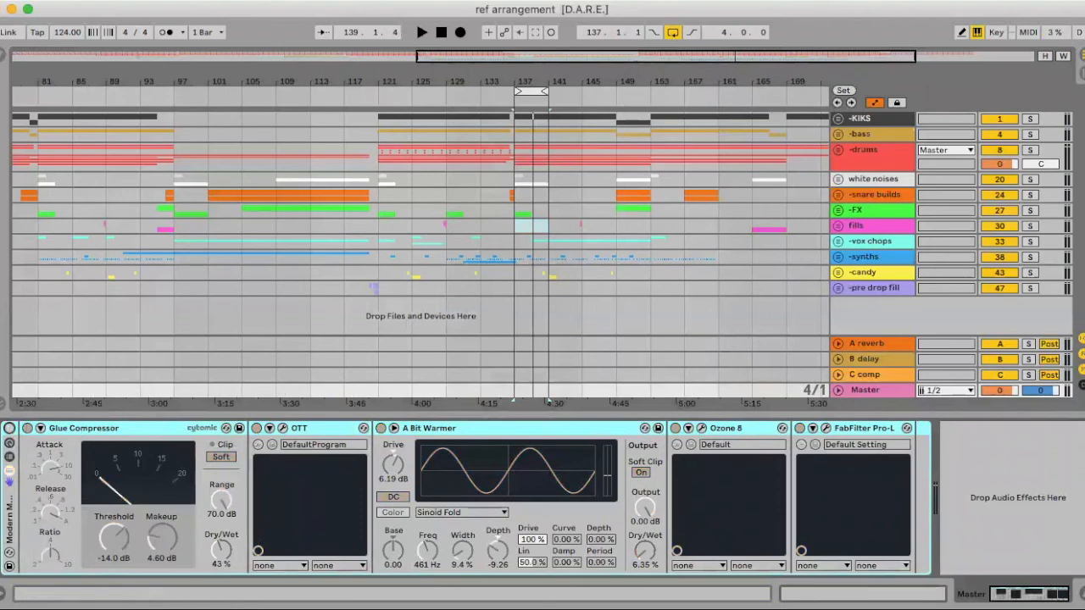
key("space")
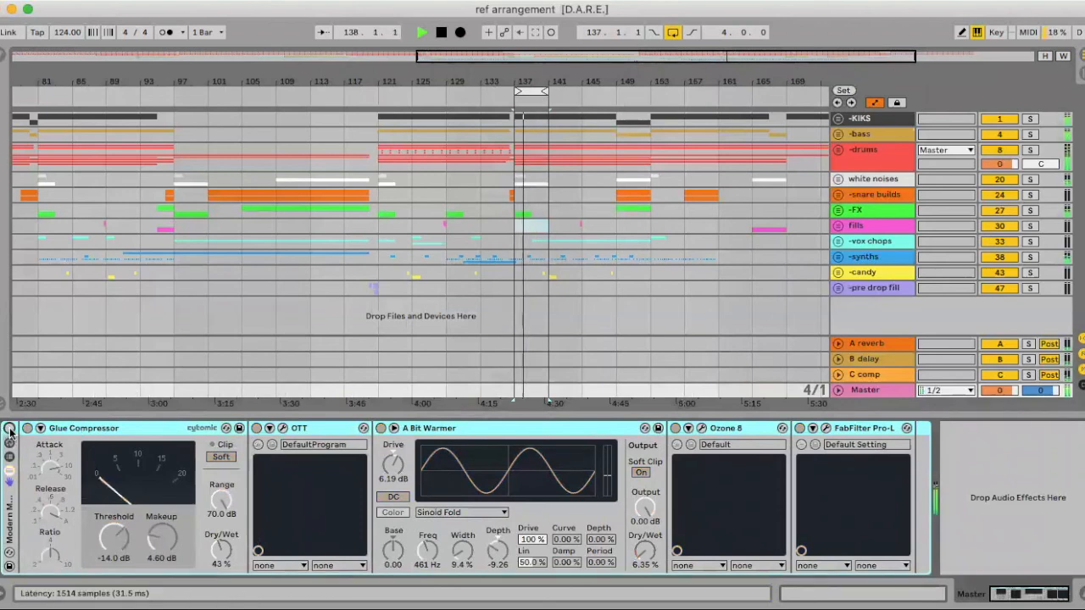
left_click(9, 429)
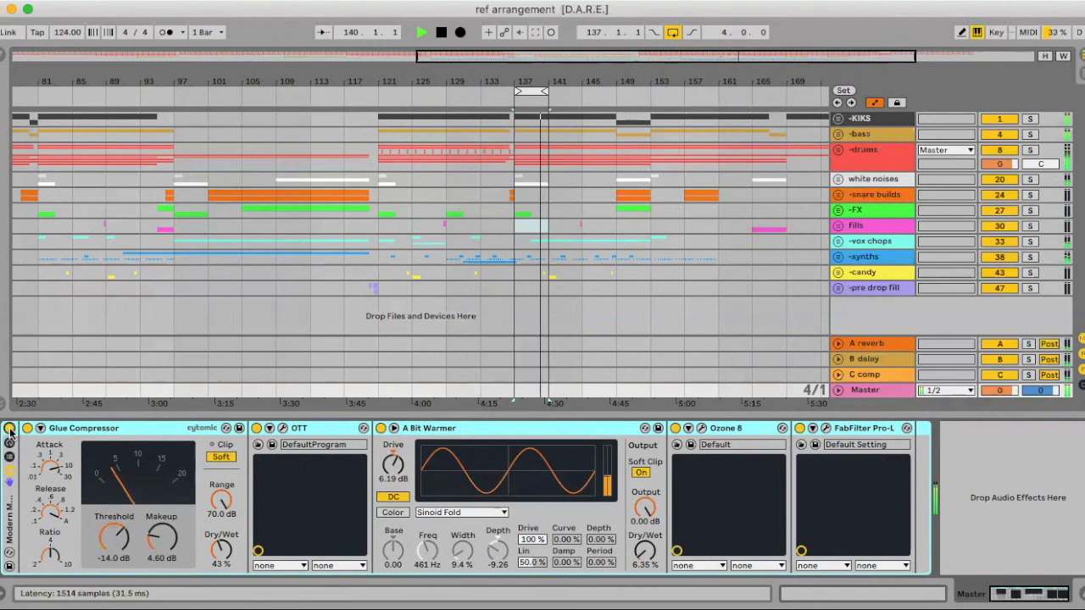
left_click(10, 429)
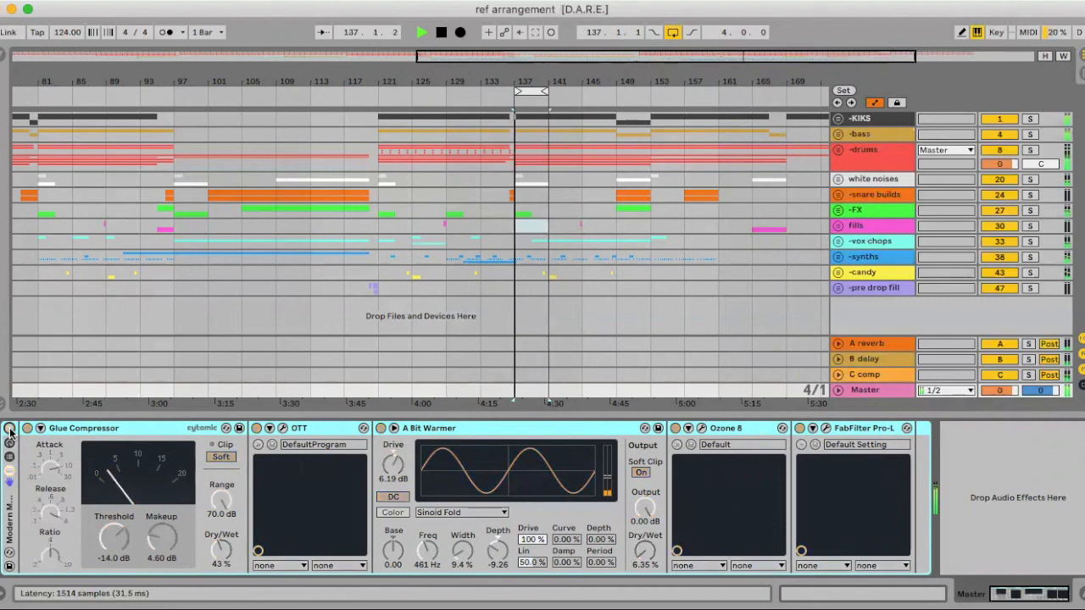
left_click(9, 429)
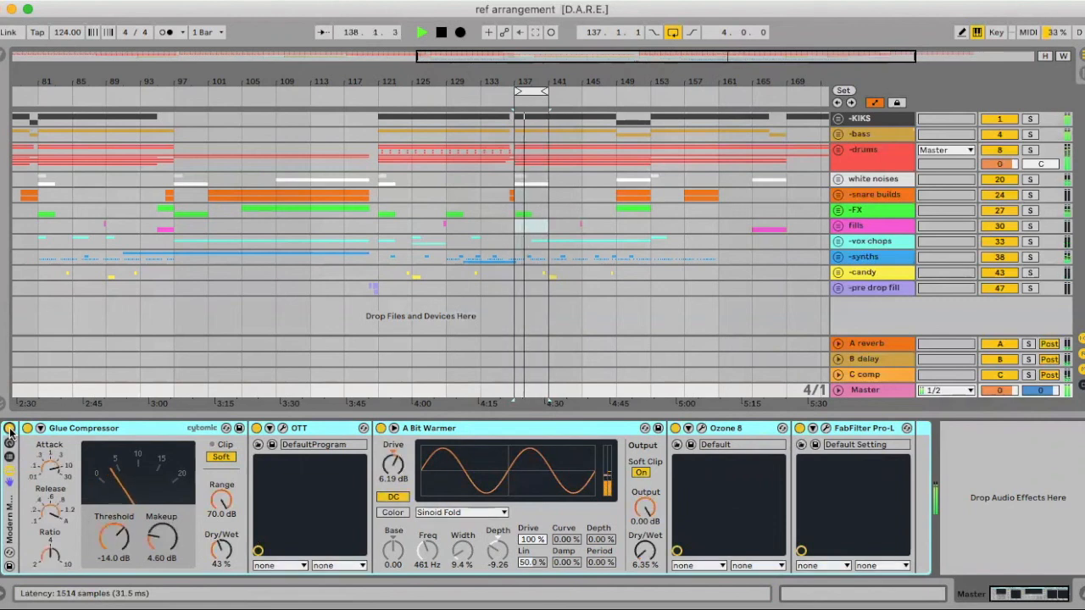
key("space")
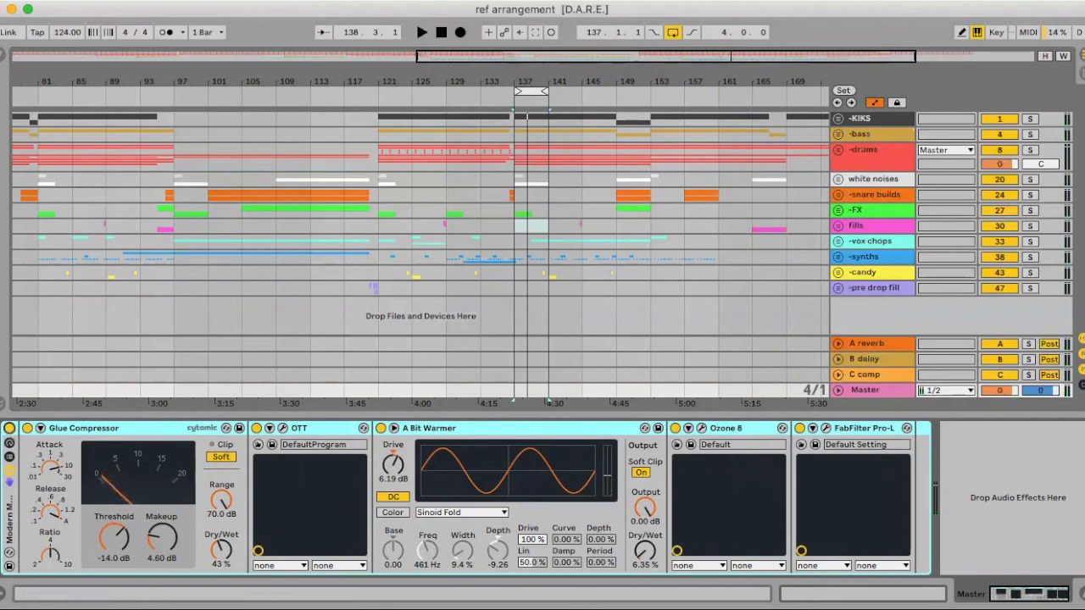
- Hide the Master track's device chain and show the whole arrangement from bar 1 to the end
key("super+alt+l")
left_click_drag(361, 79, 417, 78)
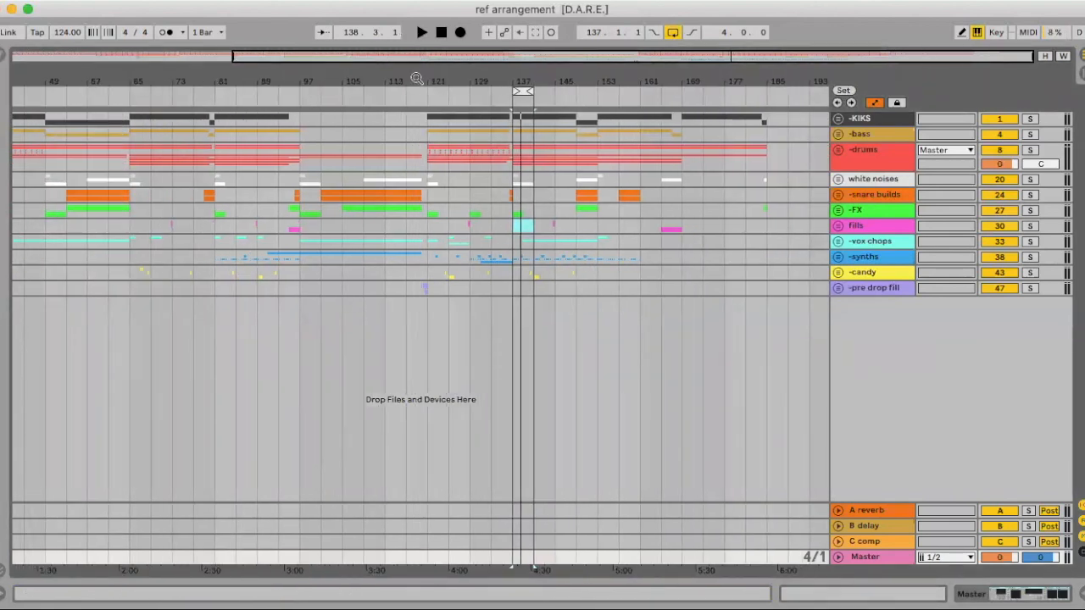
left_click_drag(416, 79, 503, 79)
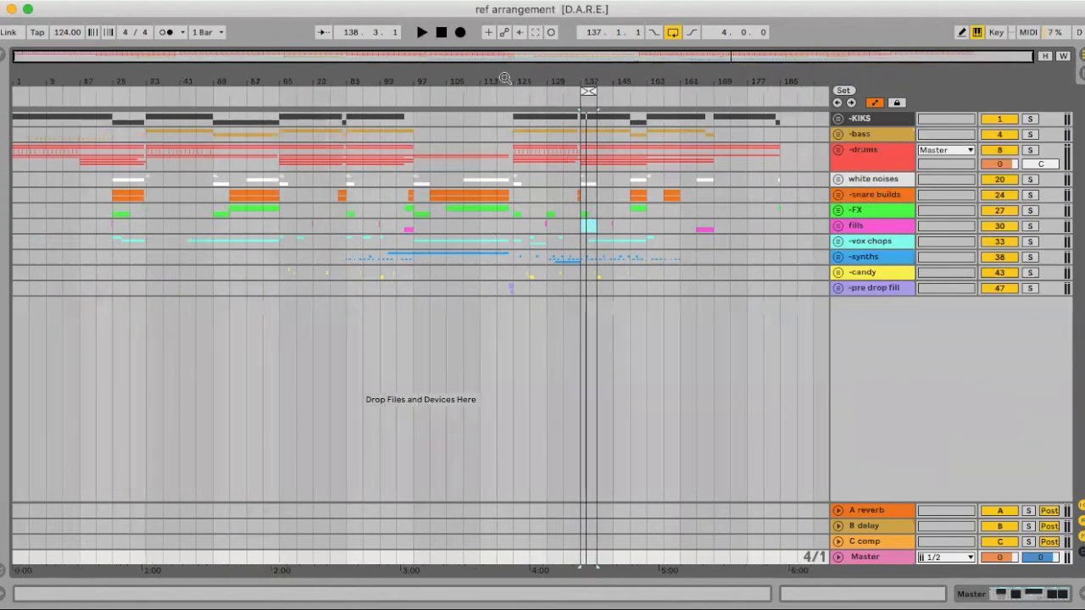